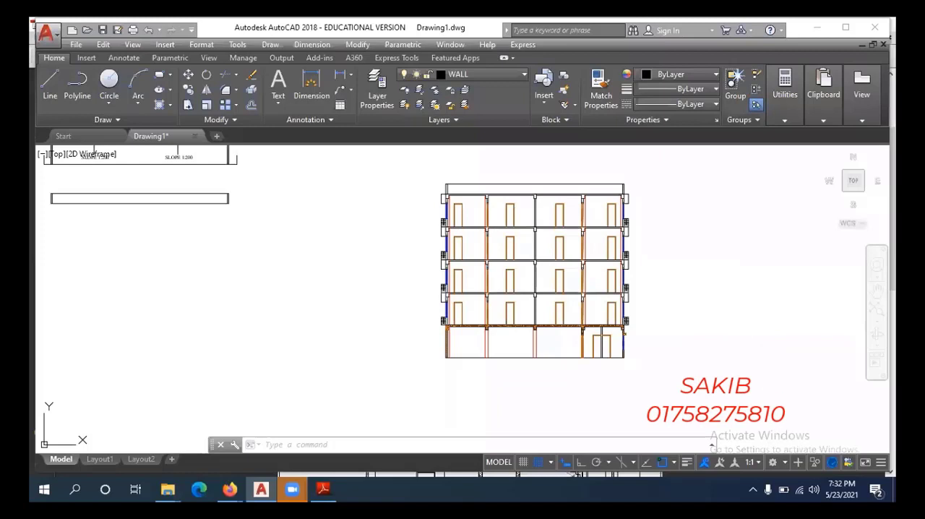
# Examine the multi-storey building section, including its slabs, beams, doors and ground floor.
pyautogui.scroll(2, 570, 306)
pyautogui.moveTo(580, 290); pyautogui.dragTo(588, 306, button='middle')
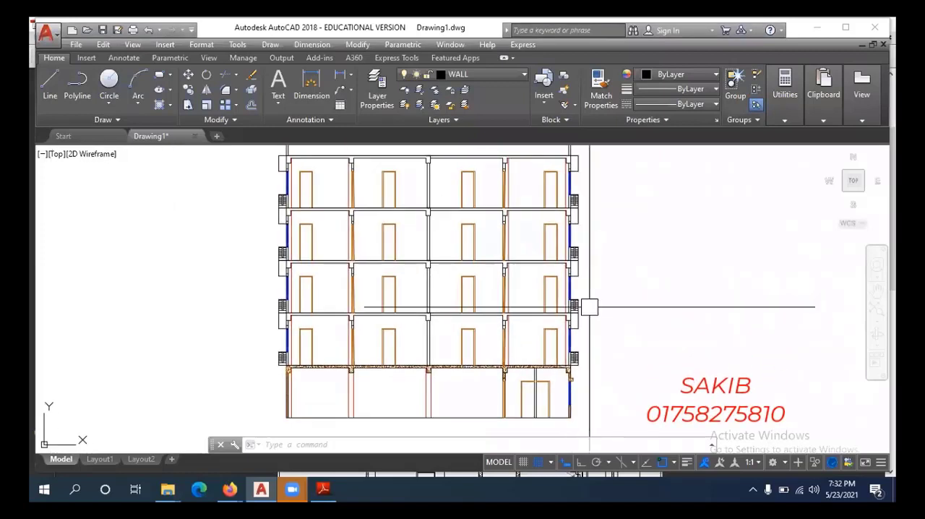
pyautogui.moveTo(369, 309); pyautogui.dragTo(384, 300, button='middle')
pyautogui.scroll(5, 359, 289)
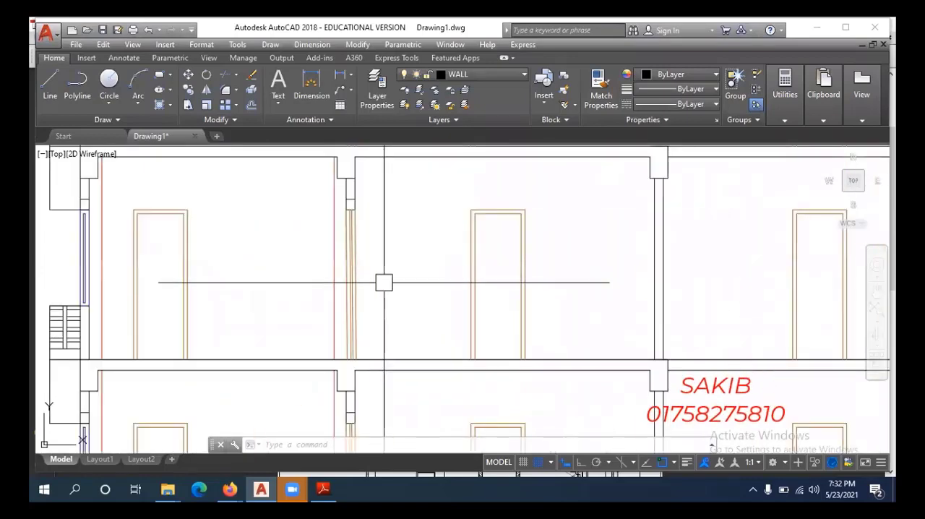
pyautogui.scroll(-4, 383, 282)
pyautogui.scroll(-4, 391, 282)
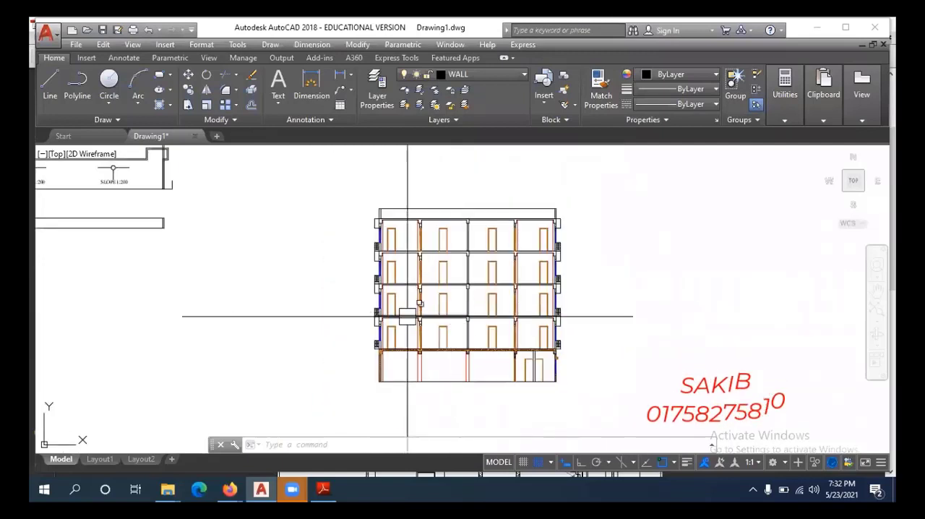
pyautogui.moveTo(409, 312); pyautogui.dragTo(473, 310, button='middle')
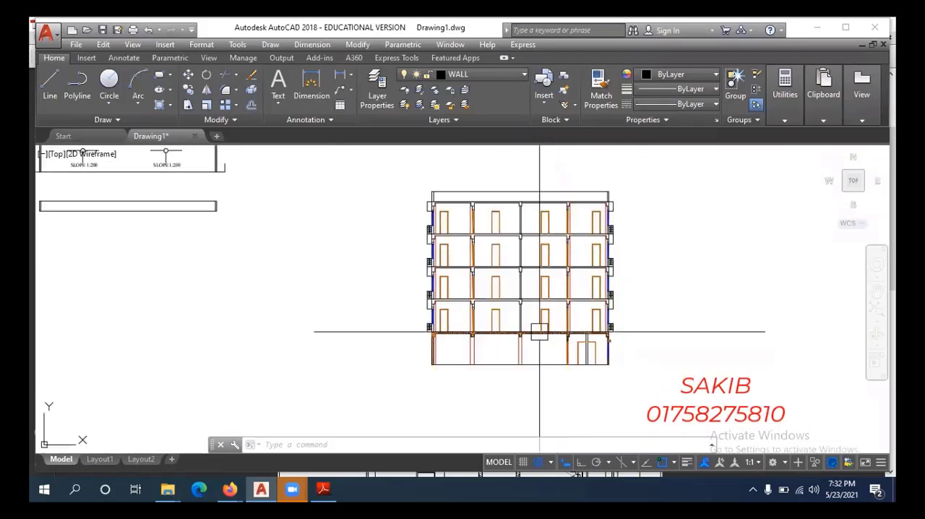
pyautogui.scroll(4, 549, 339)
pyautogui.scroll(4, 527, 315)
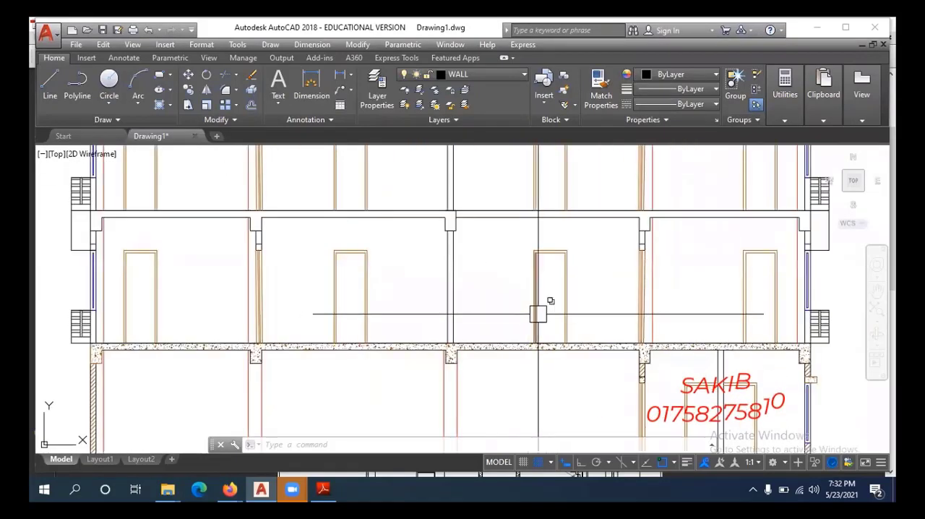
pyautogui.scroll(-6, 547, 340)
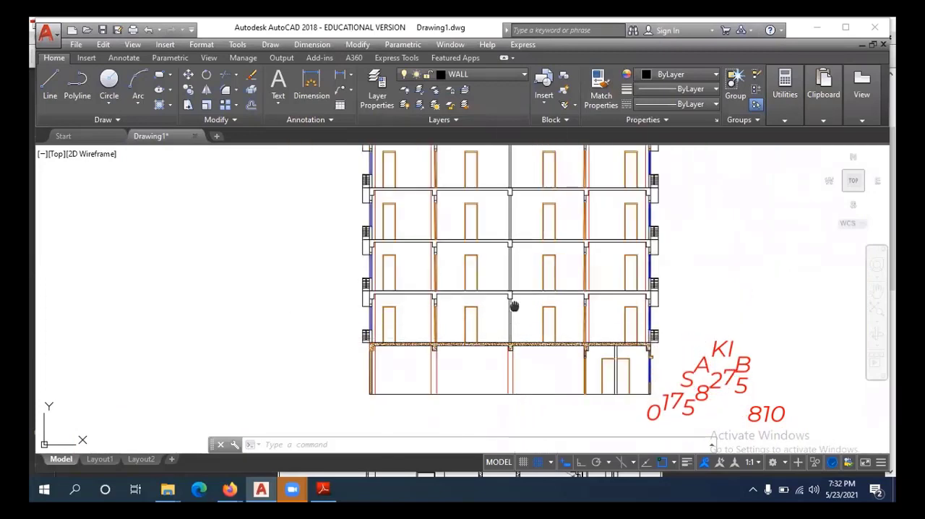
pyautogui.moveTo(514, 306); pyautogui.dragTo(522, 341, button='middle')
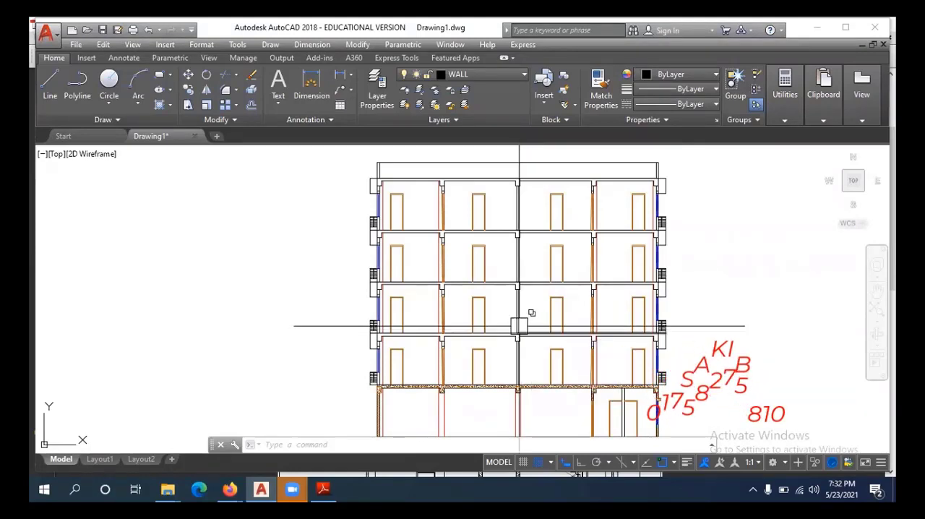
pyautogui.scroll(2, 522, 307)
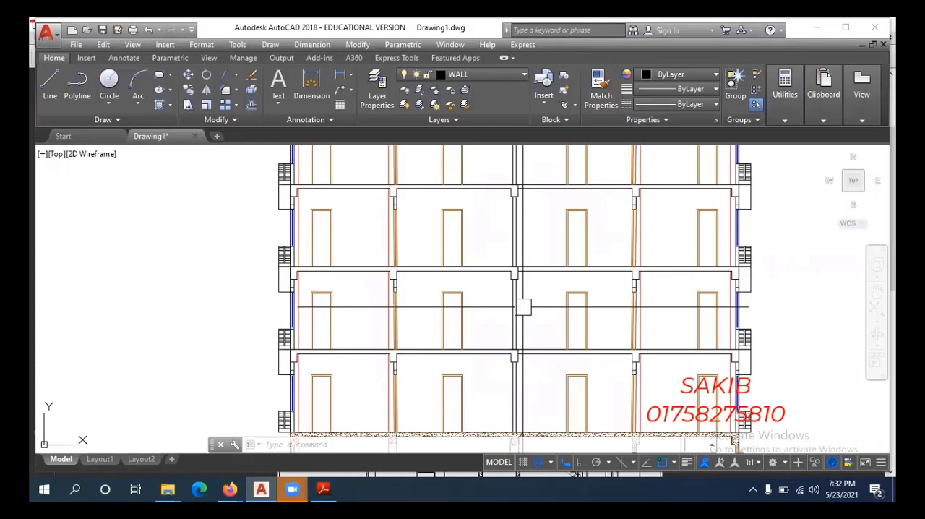
# Look over the row of plans and construction views beside the multi-storey section.
pyautogui.scroll(-10, 522, 307)
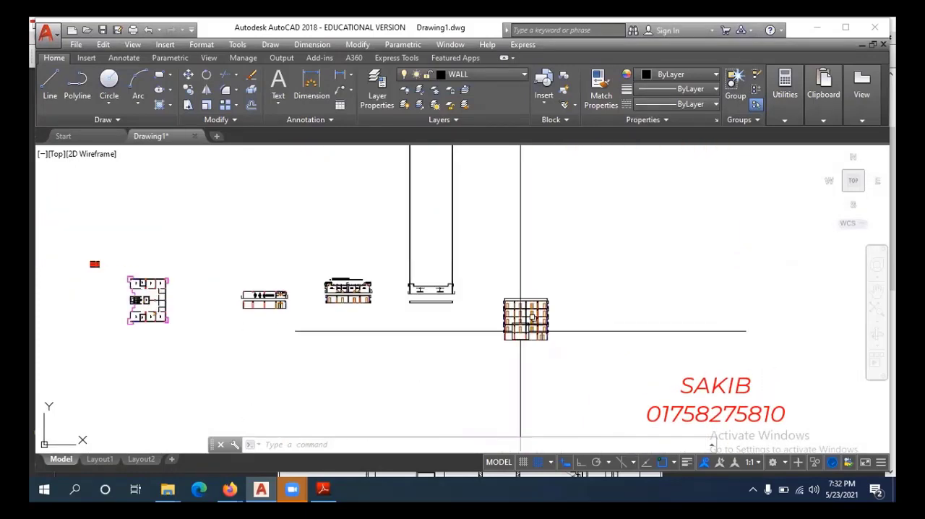
pyautogui.scroll(5, 535, 323)
pyautogui.scroll(-4, 494, 291)
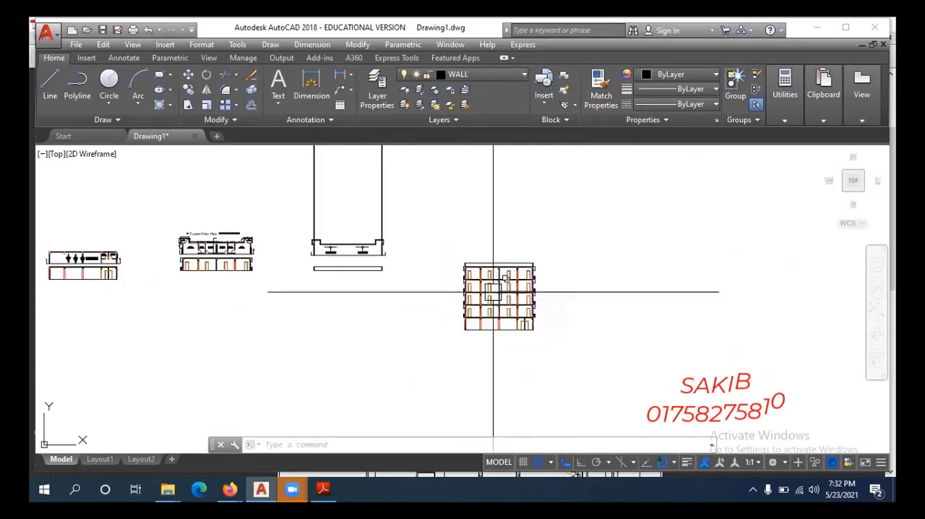
pyautogui.scroll(-2, 411, 301)
pyautogui.moveTo(398, 311); pyautogui.dragTo(551, 305, button='middle')
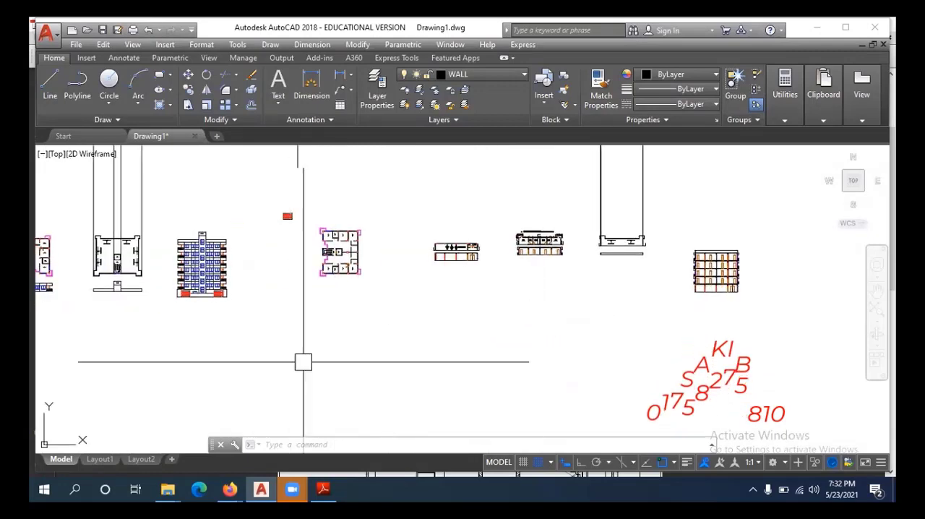
pyautogui.scroll(4, 751, 284)
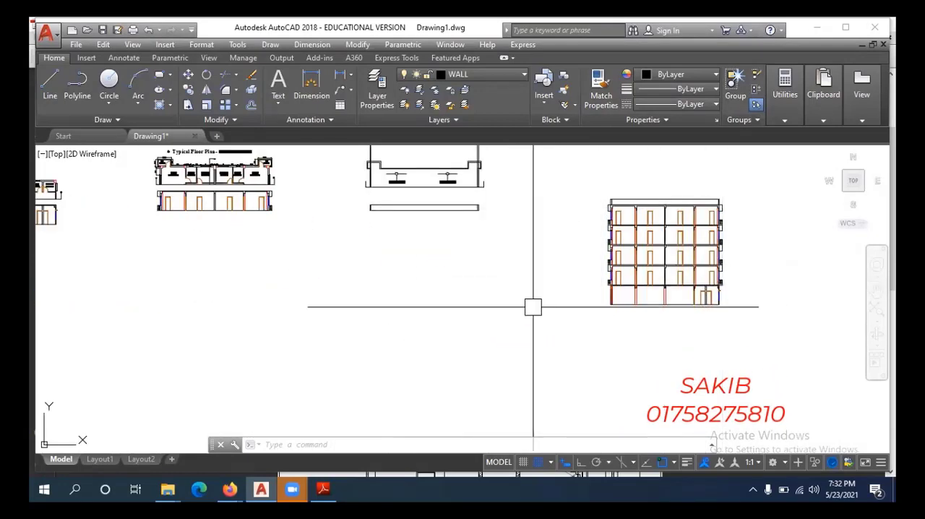
pyautogui.scroll(-4, 533, 307)
pyautogui.moveTo(268, 311); pyautogui.dragTo(334, 302, button='middle')
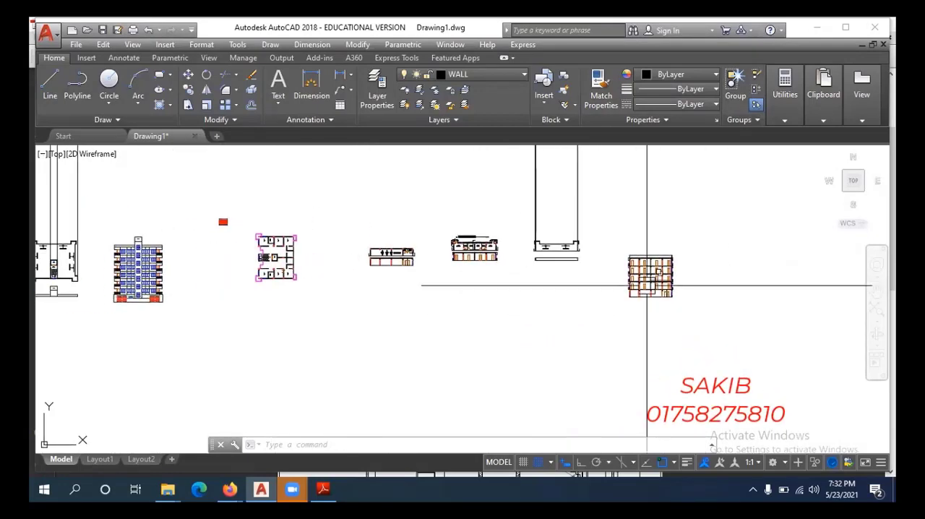
pyautogui.scroll(4, 647, 285)
pyautogui.moveTo(654, 287); pyautogui.dragTo(596, 329, button='middle')
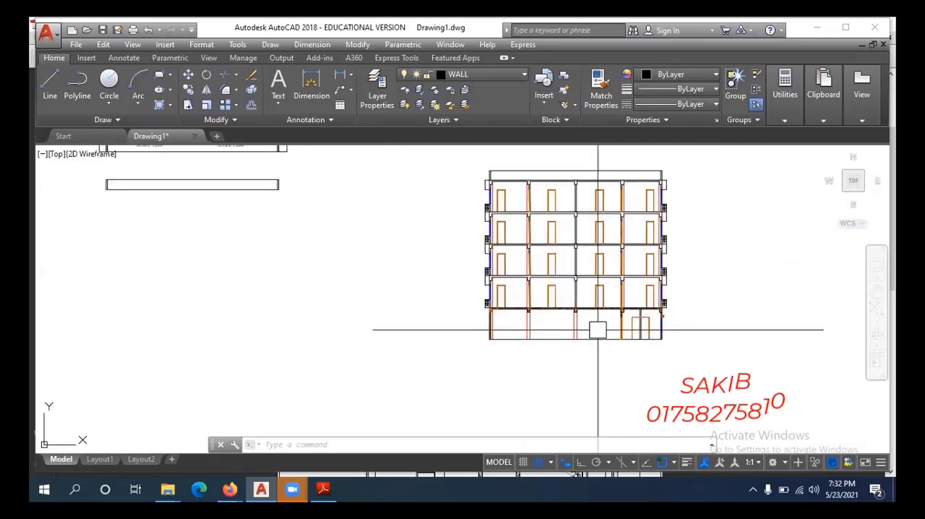
# Review the reference section in Y-Y' SECTION.pdf in Adobe Reader from ground level to the O.H.W.T, and return to AutoCAD.
pyautogui.click(323, 489)
pyautogui.scroll(-5, 523, 247)
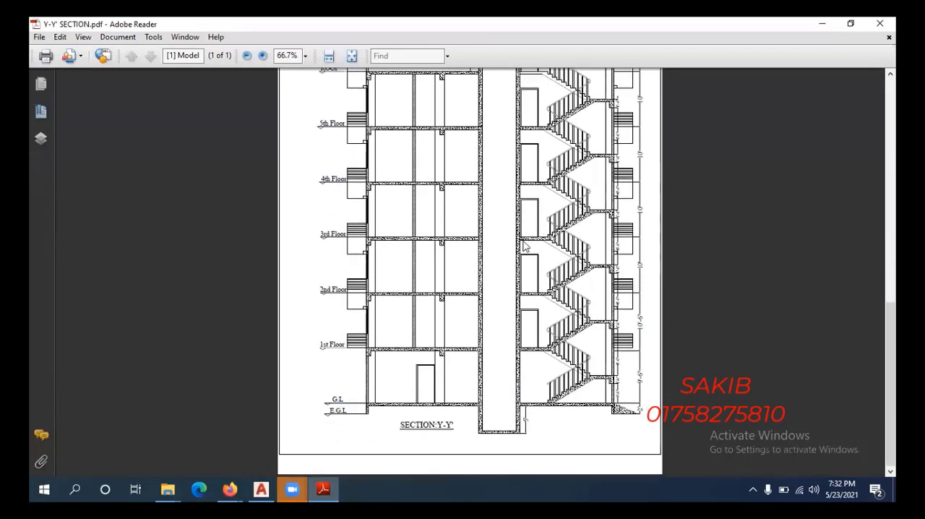
pyautogui.scroll(3, 498, 271)
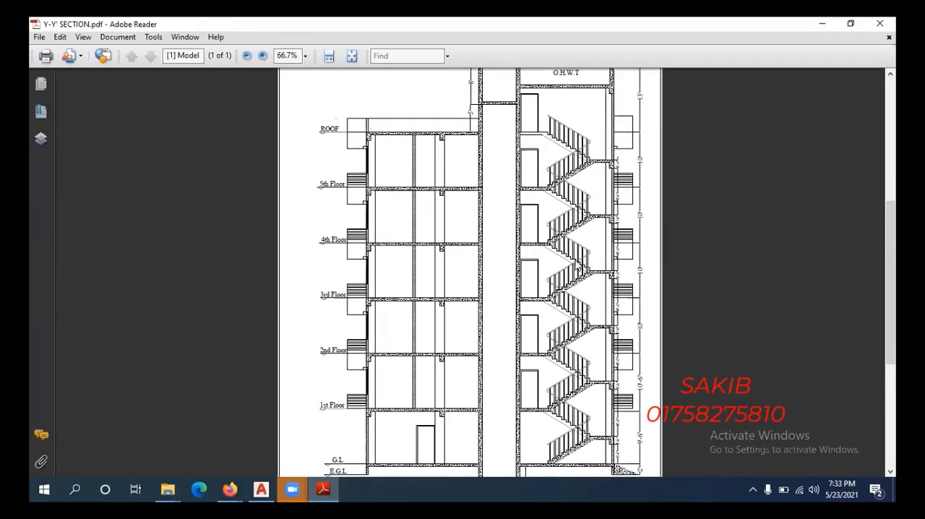
pyautogui.scroll(3, 498, 271)
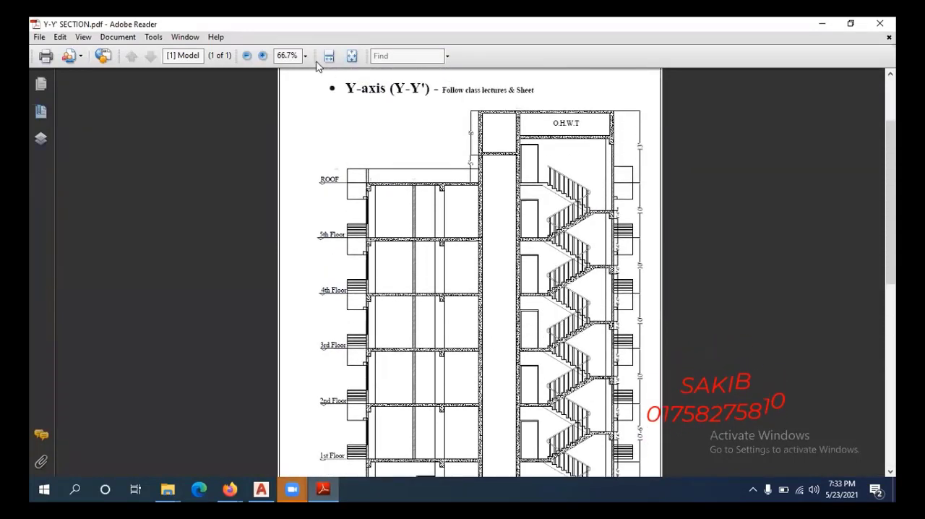
pyautogui.click(817, 28)
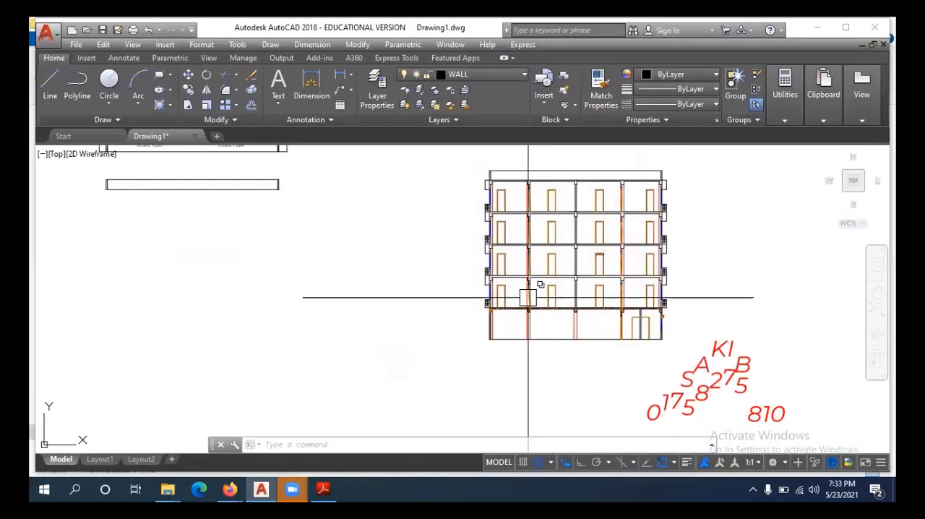
# Examine where the X-X' and Y-Y' section lines cut through the ground floor plan.
pyautogui.scroll(-10, 514, 291)
pyautogui.moveTo(390, 289); pyautogui.dragTo(653, 252, button='middle')
pyautogui.scroll(10, 243, 271)
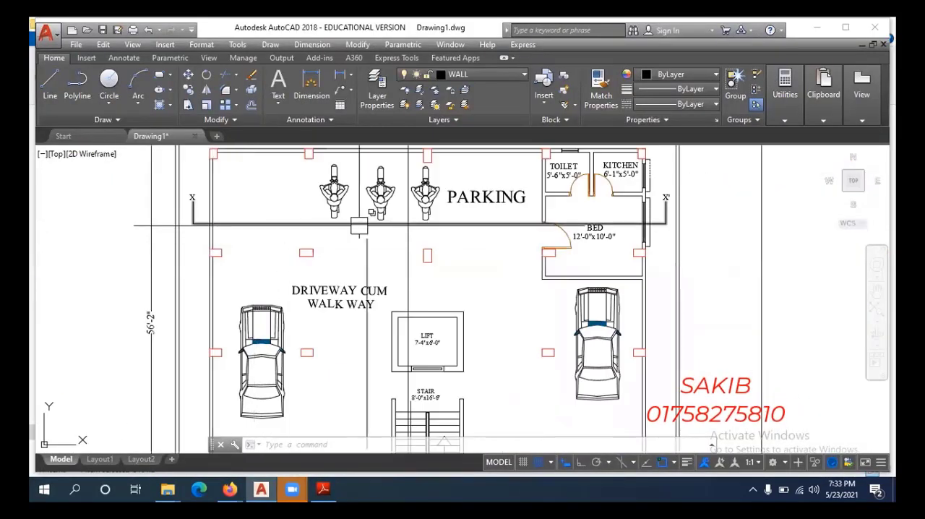
pyautogui.scroll(-2, 474, 240)
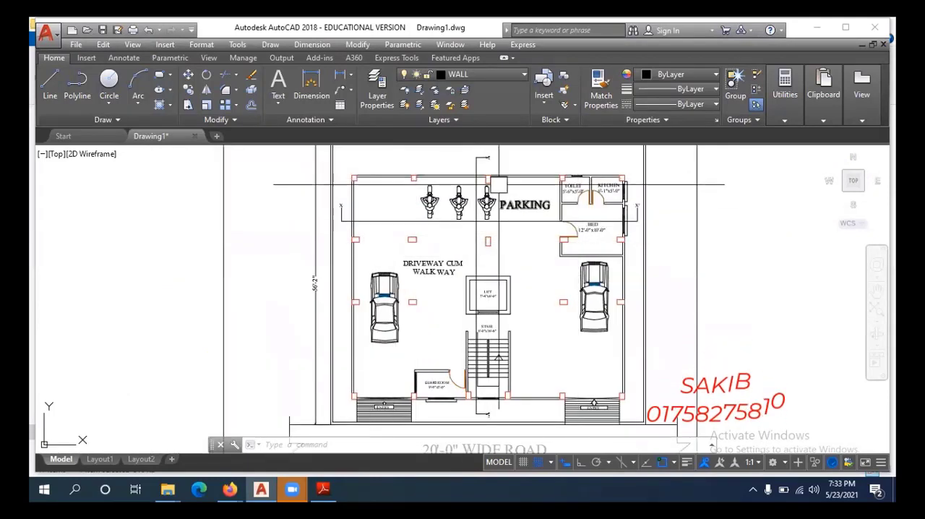
pyautogui.scroll(3, 408, 249)
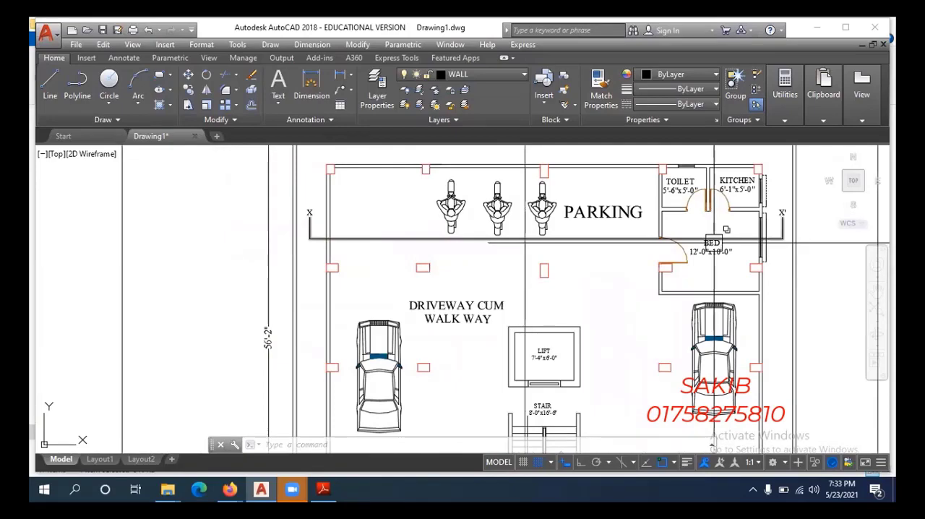
pyautogui.scroll(-3, 547, 310)
pyautogui.scroll(5, 547, 307)
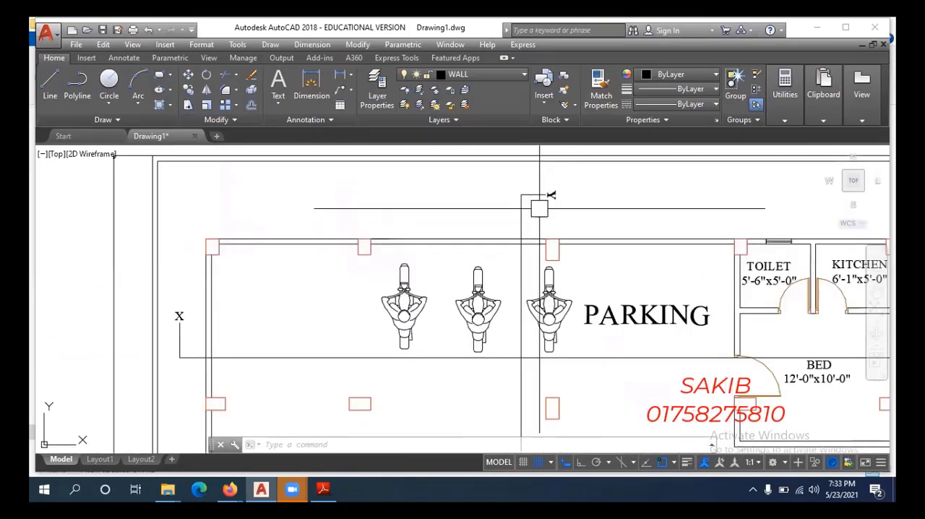
pyautogui.scroll(-3, 509, 216)
pyautogui.scroll(-1, 515, 247)
pyautogui.scroll(3, 434, 231)
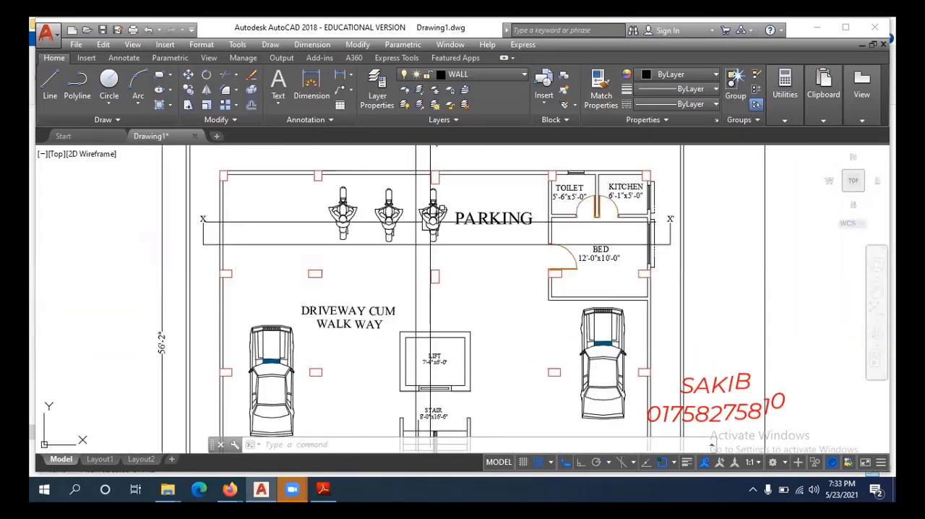
pyautogui.scroll(-3, 418, 253)
# Look over the neighbouring floor plans, including the typical floor plan, and return to the ground floor plan.
pyautogui.moveTo(566, 320); pyautogui.dragTo(394, 318, button='middle')
pyautogui.moveTo(744, 270); pyautogui.dragTo(588, 297, button='middle')
pyautogui.scroll(-3, 591, 298)
pyautogui.scroll(-2, 591, 293)
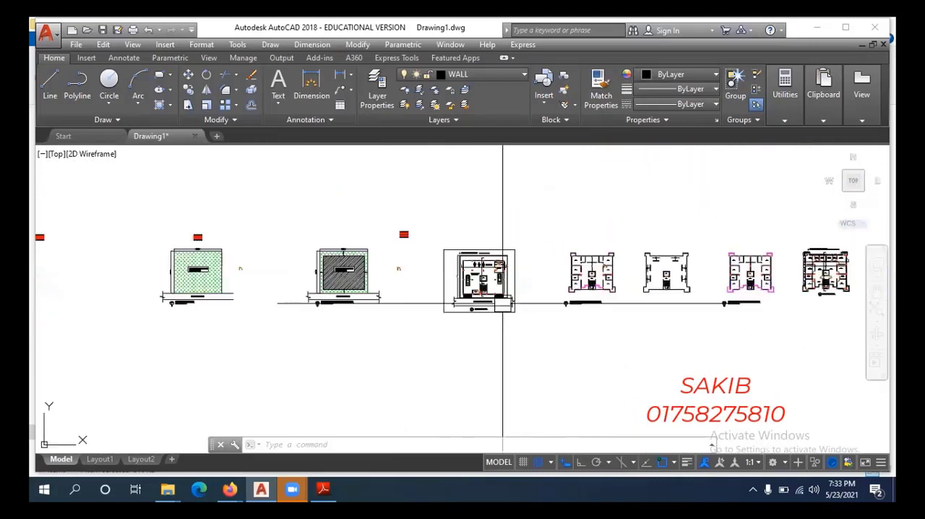
pyautogui.moveTo(536, 306); pyautogui.dragTo(401, 305, button='middle')
pyautogui.scroll(6, 712, 293)
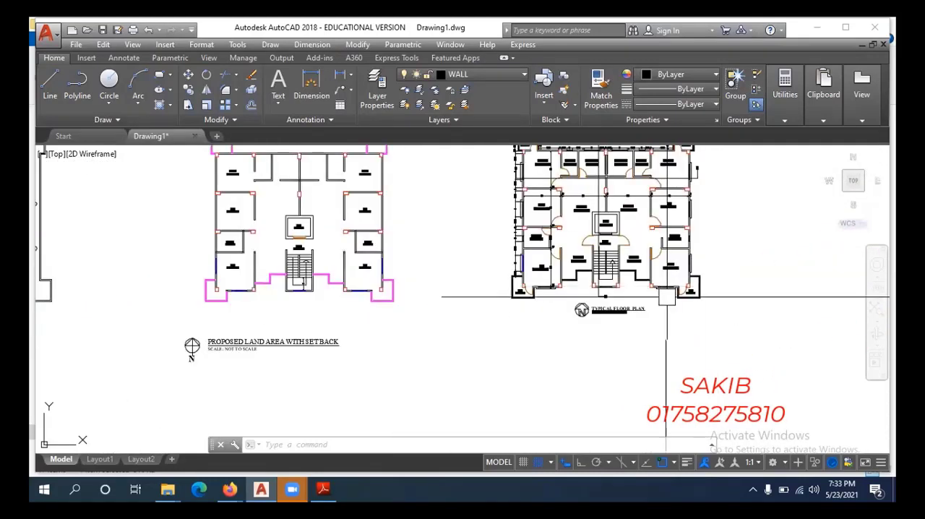
pyautogui.scroll(-6, 642, 310)
pyautogui.scroll(4, 300, 310)
pyautogui.scroll(-4, 416, 263)
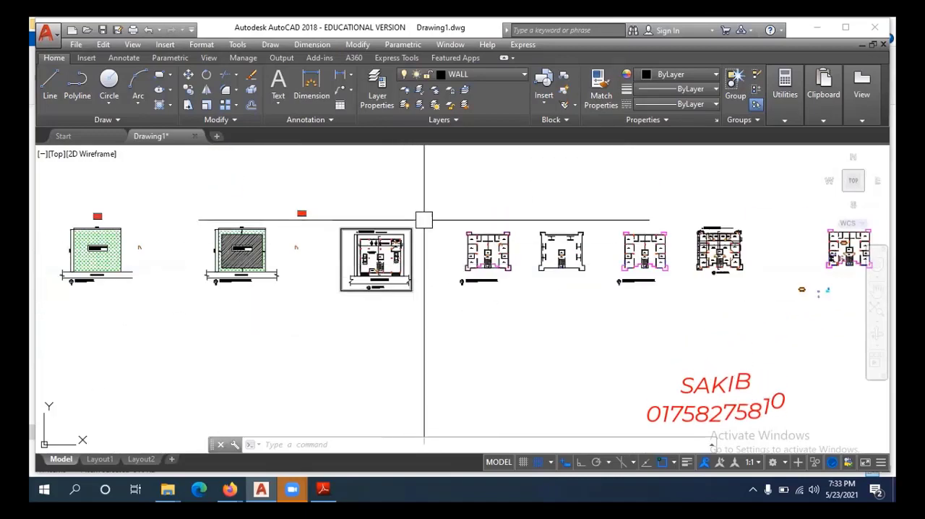
# Copy the whole ground floor plan with its frame into the empty area beyond the multi-storey section, with Ortho on.
pyautogui.click(334, 323)
pyautogui.moveTo(383, 330); pyautogui.dragTo(369, 308, button='middle')
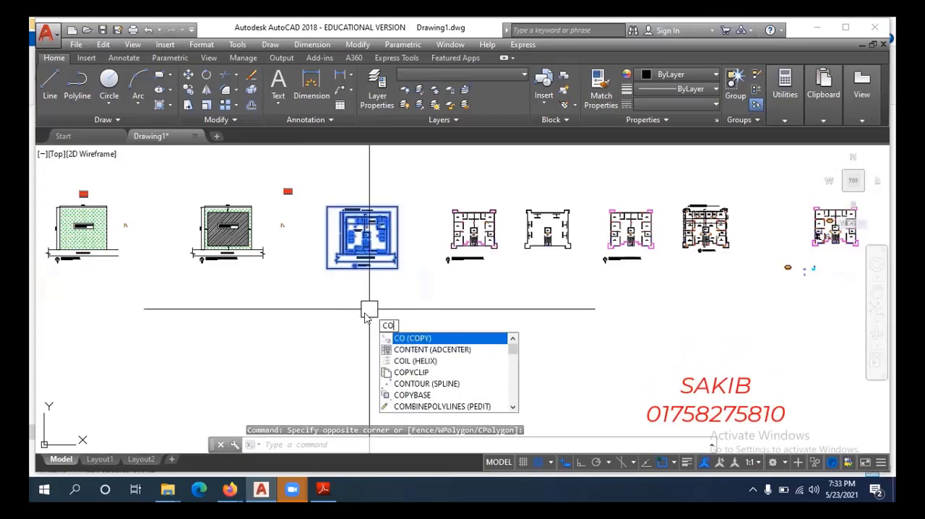
pyautogui.press('Return')
pyautogui.click(364, 310)
pyautogui.scroll(-6, 309, 315)
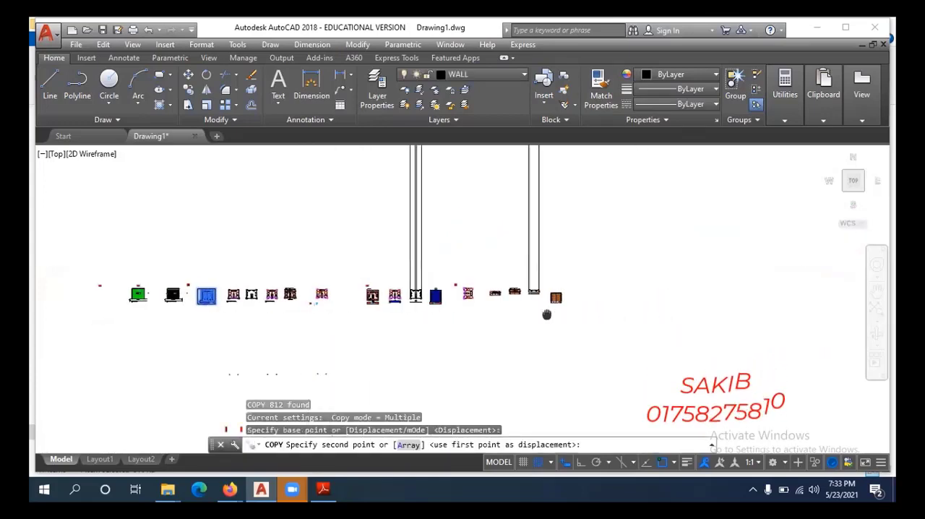
pyautogui.scroll(6, 434, 317)
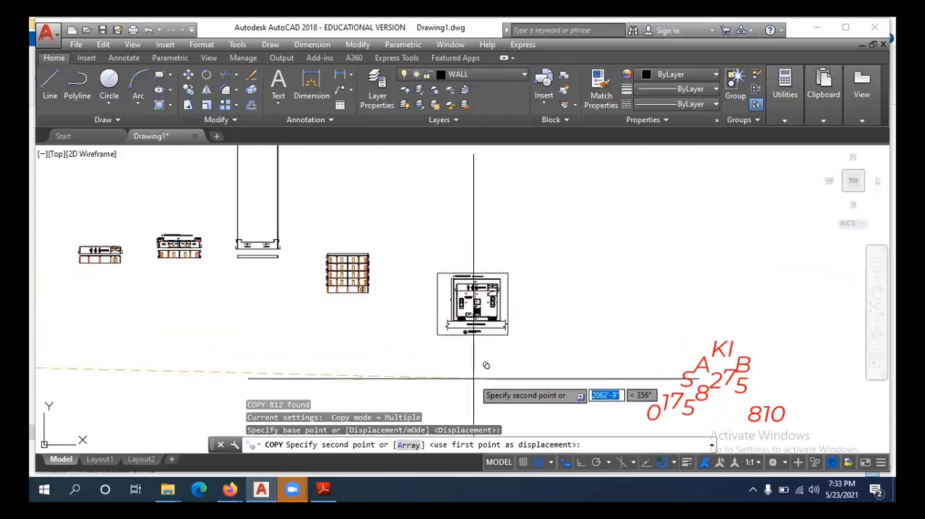
pyautogui.press('F8')
pyautogui.click(509, 344)
pyautogui.press('Escape')
pyautogui.scroll(6, 498, 340)
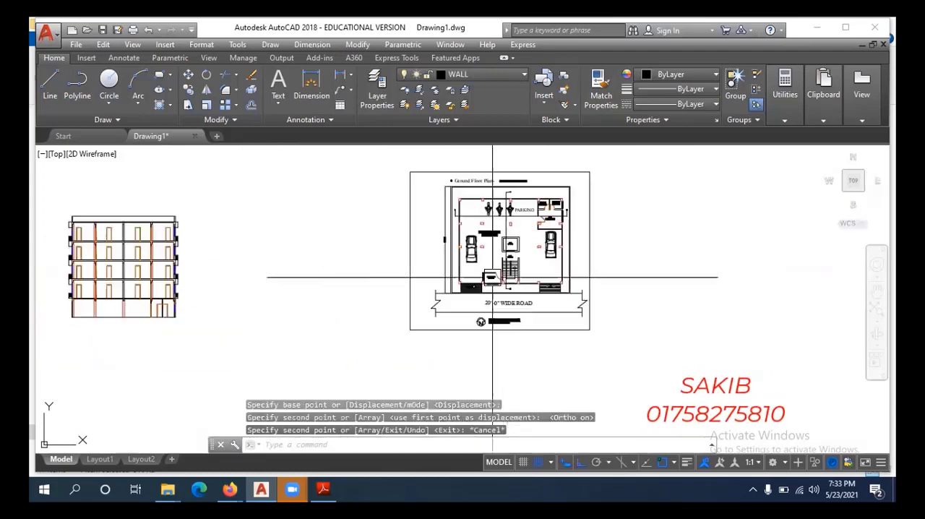
# Erase the border frame, outer road line, break symbols, north symbol and title below the copied ground floor plan.
pyautogui.scroll(-4, 449, 297)
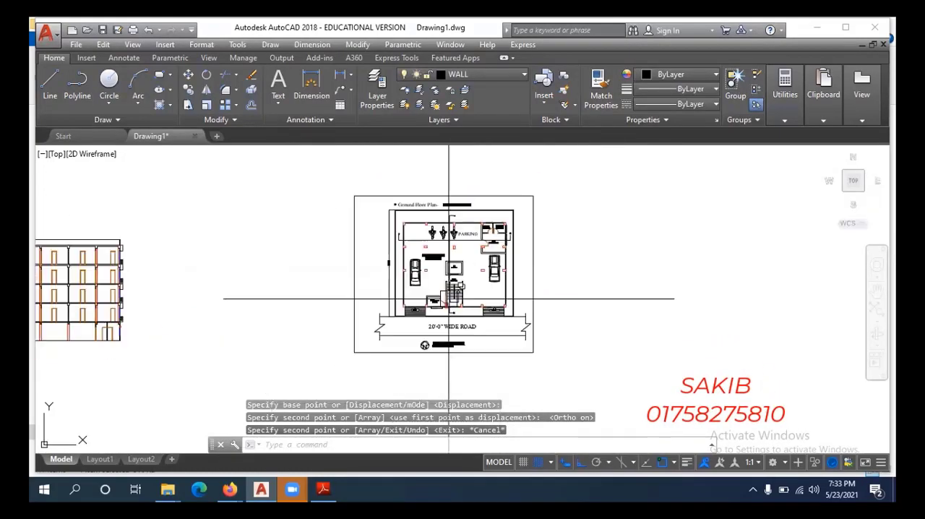
pyautogui.scroll(3, 493, 355)
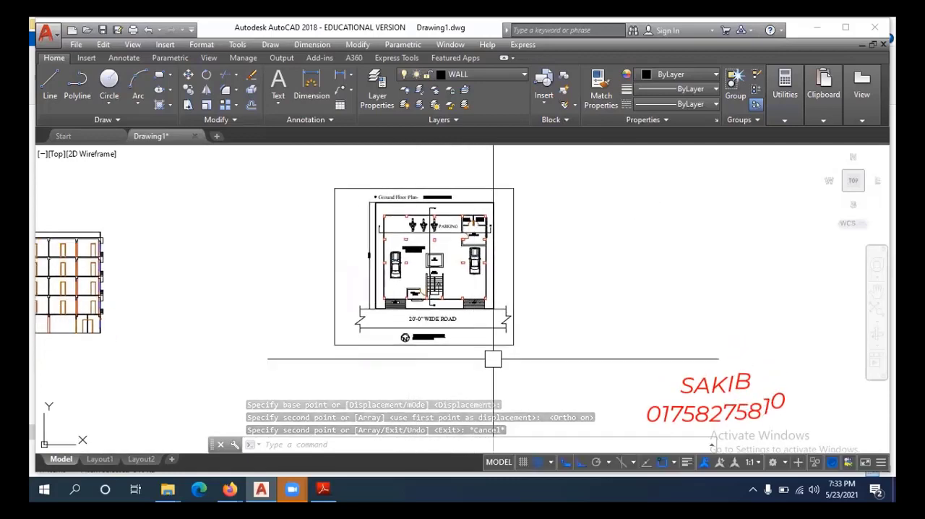
pyautogui.click(517, 261)
pyautogui.click(289, 334)
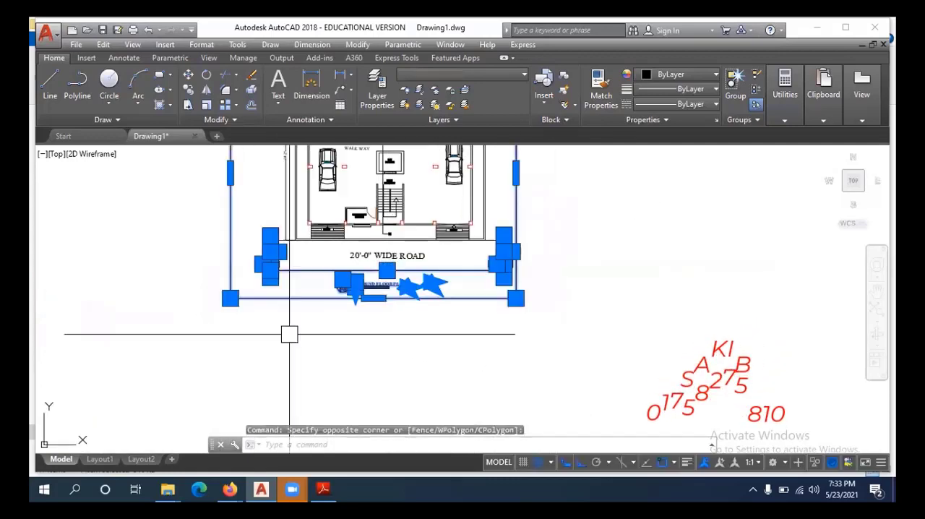
pyautogui.write('e')
pyautogui.press('Return')
# Erase the "20'-0" WIDE ROAD" text below the copied plan.
pyautogui.click(444, 268)
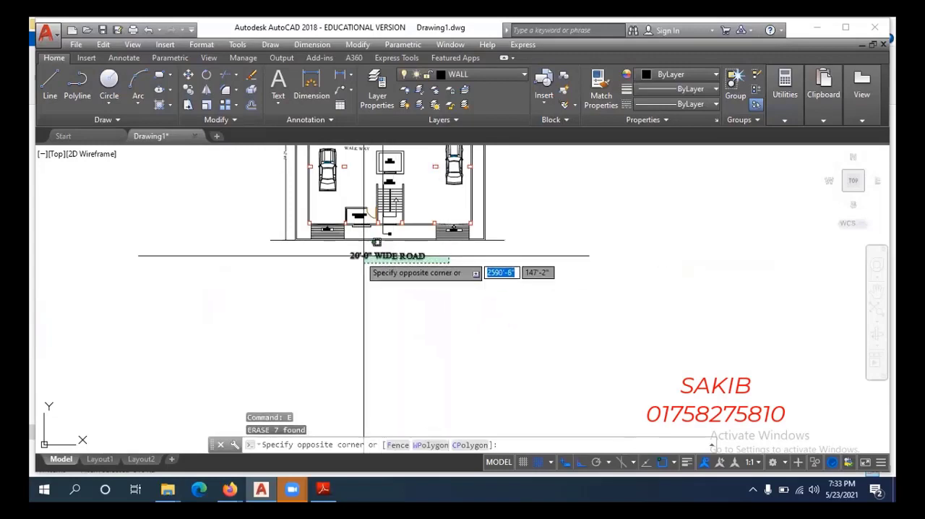
pyautogui.click(349, 252)
pyautogui.write('e')
pyautogui.press('Return')
pyautogui.moveTo(433, 275); pyautogui.dragTo(417, 315, button='middle')
pyautogui.scroll(-2, 440, 288)
pyautogui.scroll(2, 479, 282)
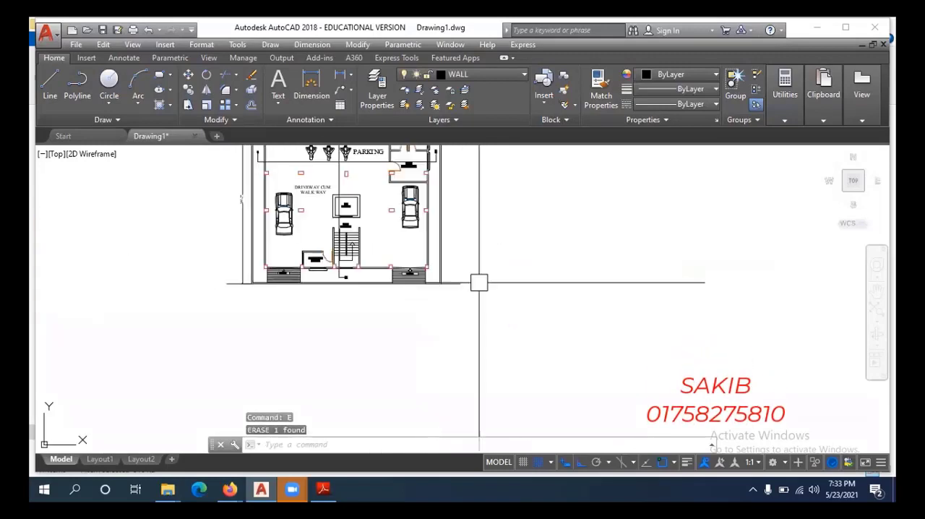
# Erase the boundary wall lines around the copied plan and the steps in front of its right-hand entry.
pyautogui.click(385, 312)
pyautogui.write('e')
pyautogui.press('Return')
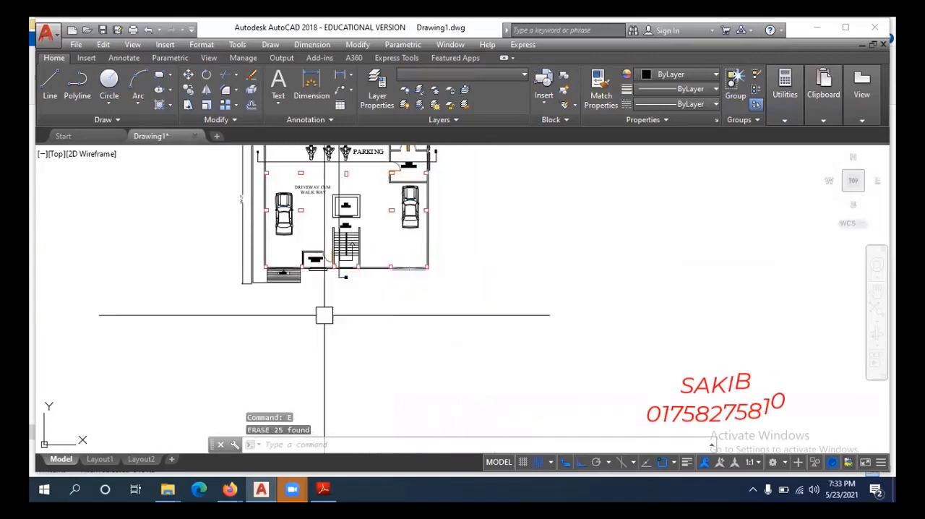
pyautogui.scroll(4, 318, 298)
pyautogui.click(326, 265)
pyautogui.click(116, 300)
pyautogui.write('e')
pyautogui.press('Return')
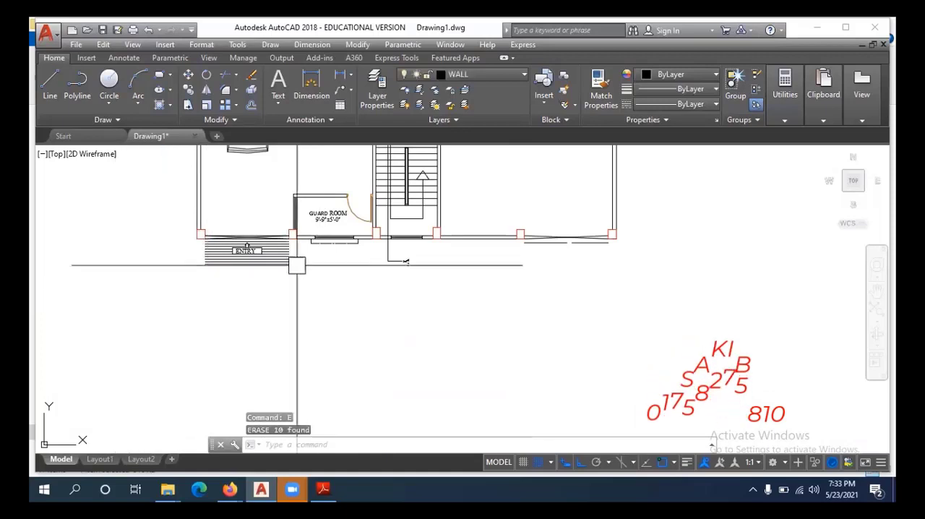
# Erase the entry steps and ENTRY label in front of the copied plan's lower-left opening.
pyautogui.click(182, 265)
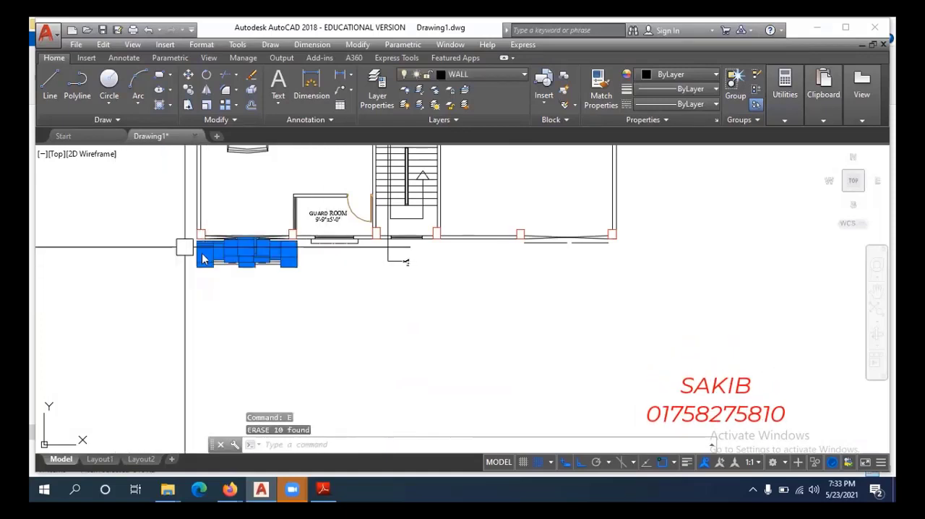
pyautogui.write('e')
pyautogui.press('Return')
# Erase the "Ground Floor Plan" title and its underline above the copied plan.
pyautogui.scroll(-5, 318, 293)
pyautogui.scroll(-3, 339, 297)
pyautogui.scroll(4, 383, 210)
pyautogui.click(419, 196)
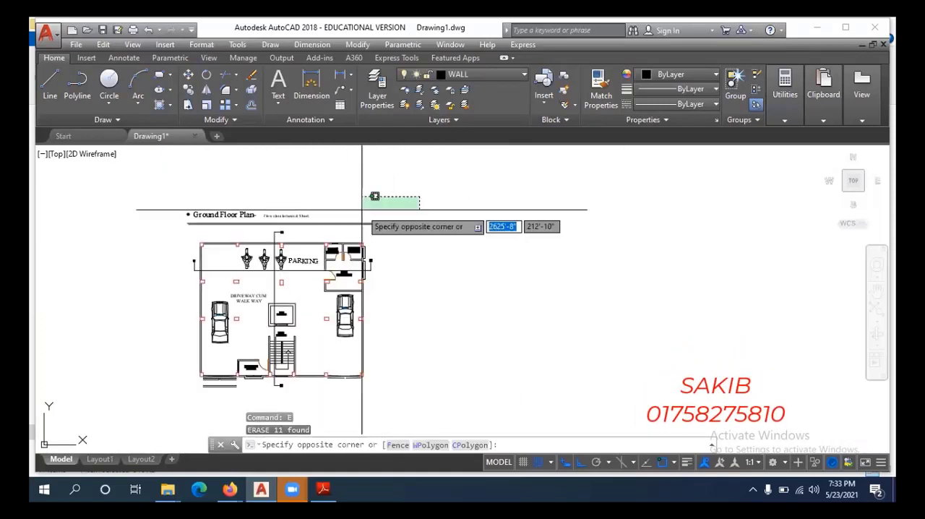
pyautogui.click(165, 230)
pyautogui.write('e')
pyautogui.press('Return')
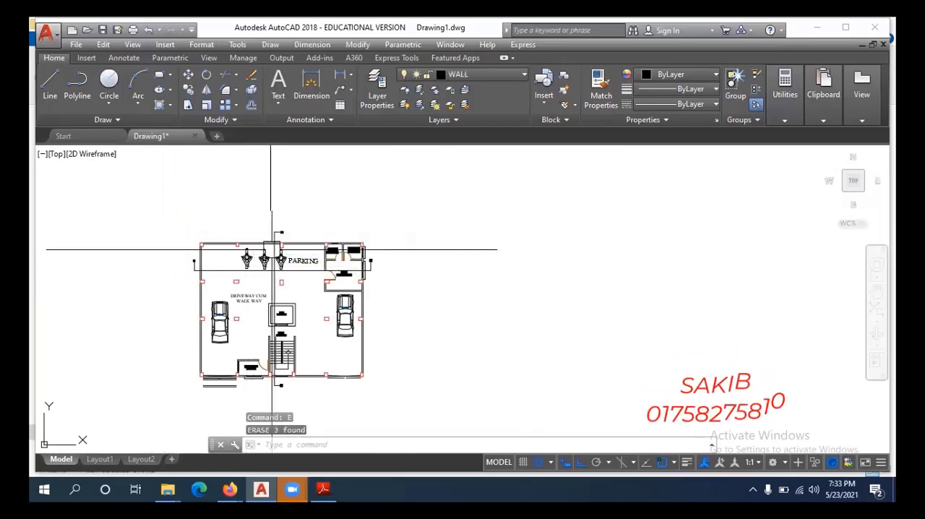
pyautogui.scroll(-3, 365, 209)
pyautogui.click(366, 209)
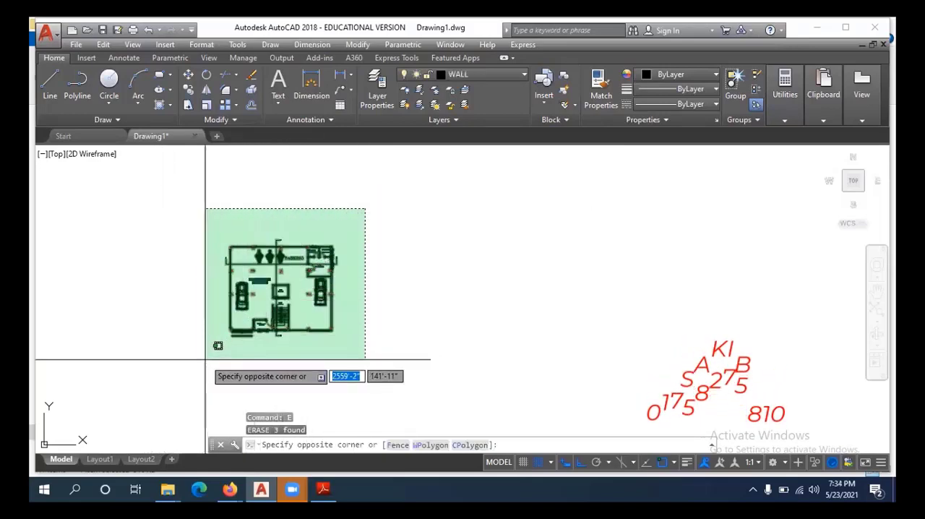
pyautogui.scroll(4, 318, 292)
pyautogui.moveTo(383, 300); pyautogui.dragTo(470, 289, button='middle')
pyautogui.press('Escape')
# Rotate the whole copied plan 90° counterclockwise with Ortho on so that section line Y-Y' runs horizontally.
pyautogui.scroll(-2, 469, 290)
pyautogui.click(478, 185)
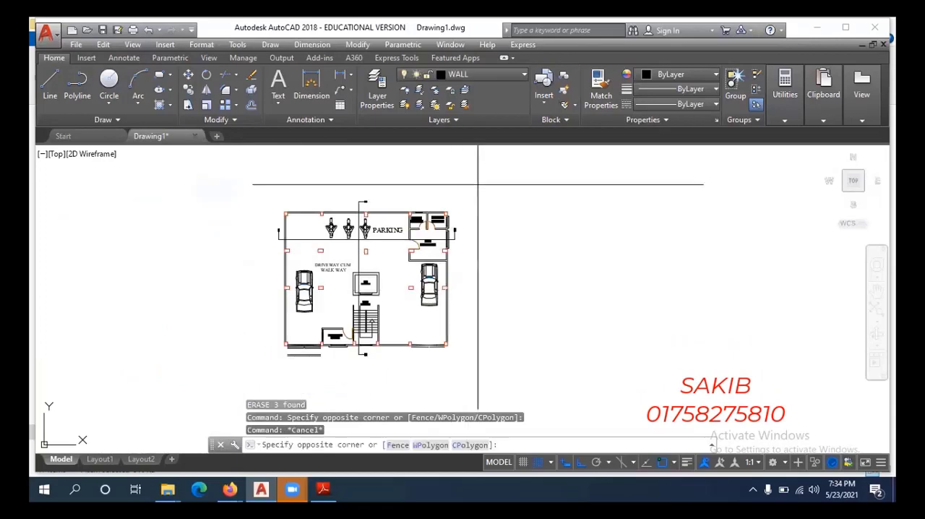
pyautogui.click(250, 360)
pyautogui.moveTo(390, 370); pyautogui.dragTo(359, 313, button='middle')
pyautogui.write('Ro')
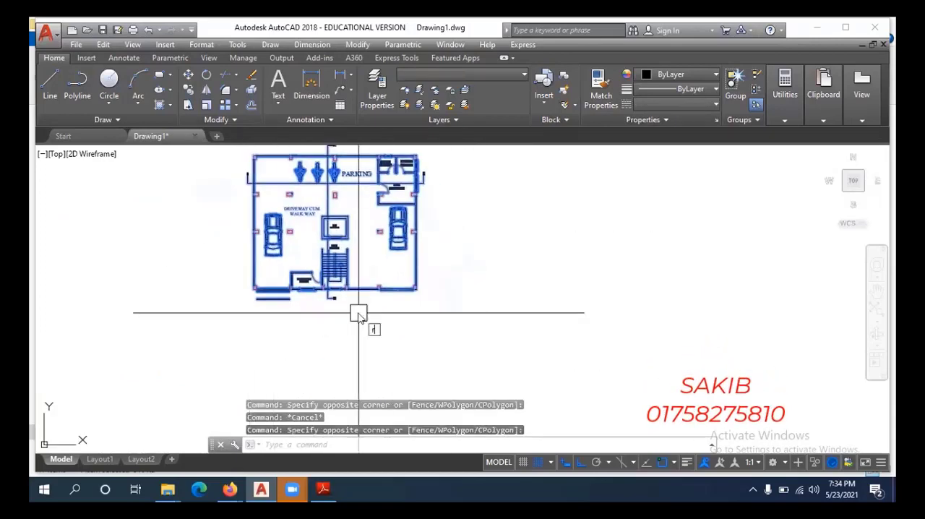
pyautogui.press('Return')
pyautogui.click(443, 286)
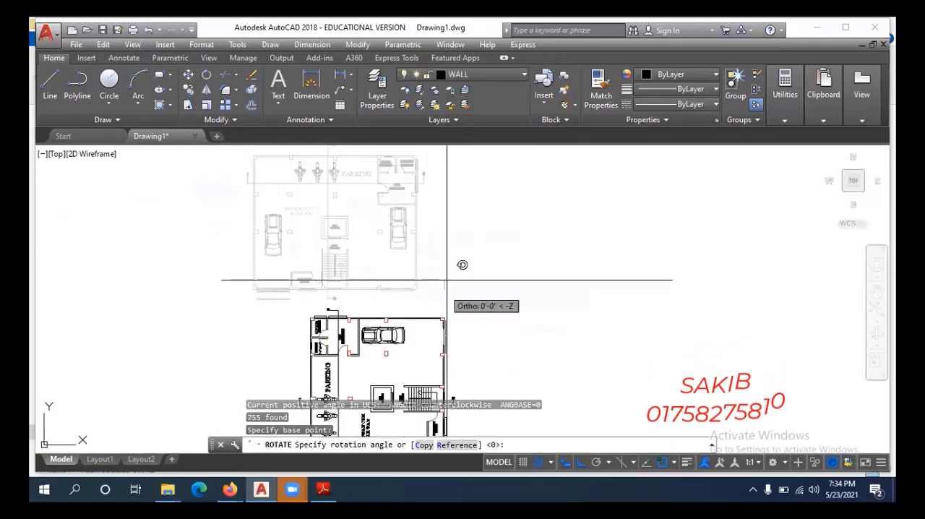
pyautogui.click(447, 236)
# Move the rotated plan next to the existing multi-storey section, with Ortho off.
pyautogui.scroll(-5, 340, 227)
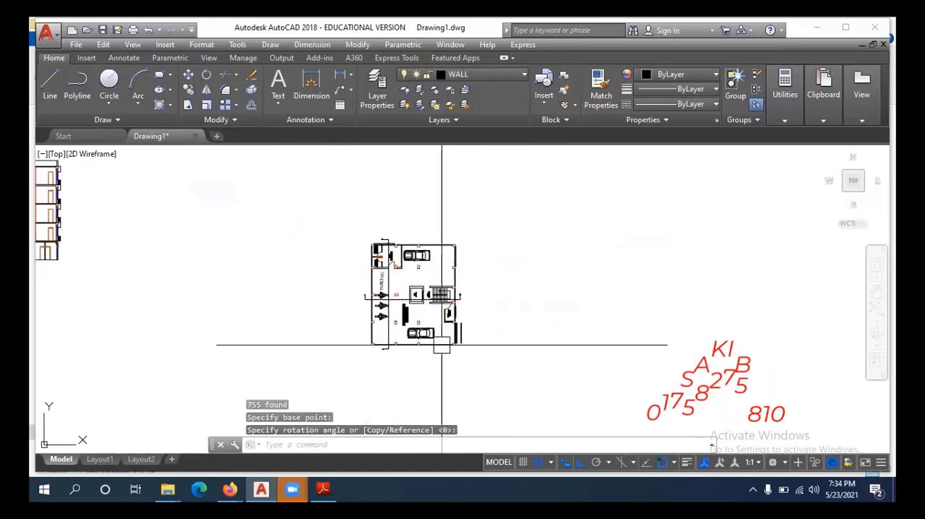
pyautogui.click(490, 251)
pyautogui.click(373, 372)
pyautogui.write('m')
pyautogui.press('Return')
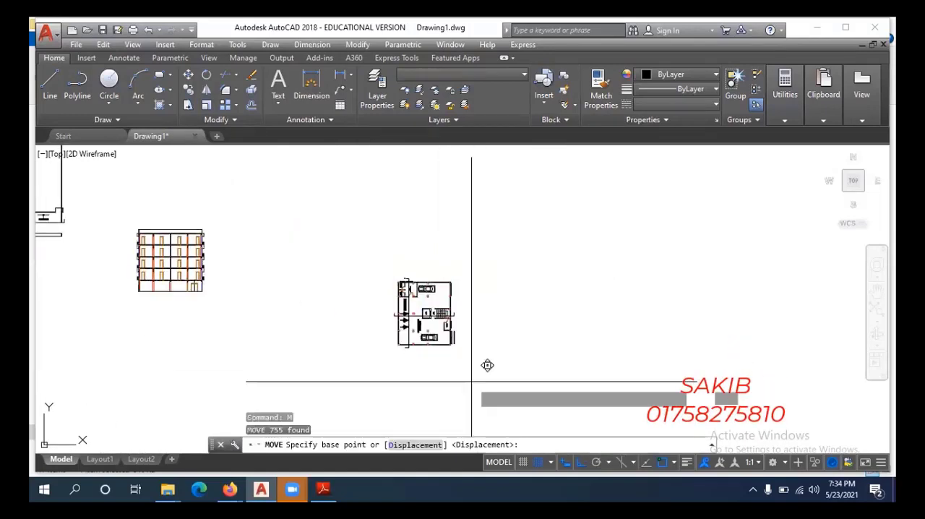
pyautogui.click(470, 340)
pyautogui.press('F8')
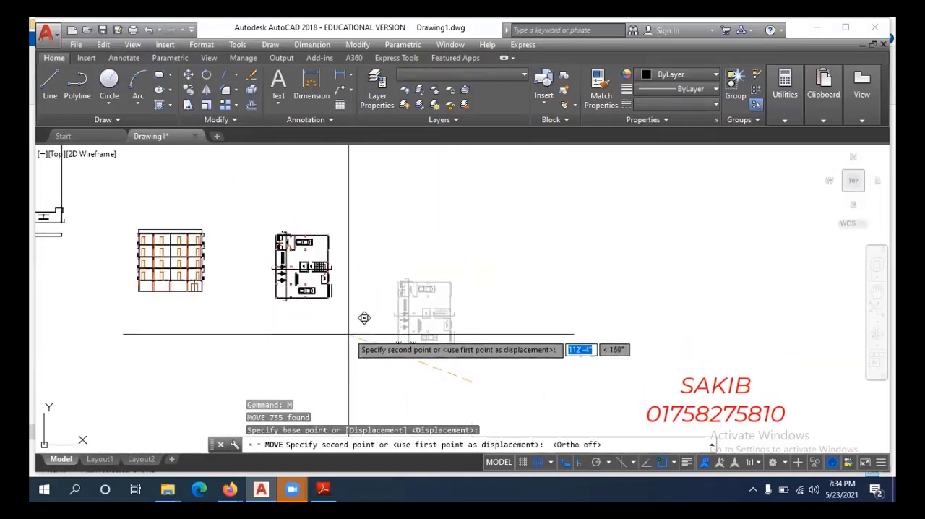
pyautogui.click(354, 326)
# Erase the vertical section line that crosses the parking area of the rotated plan.
pyautogui.scroll(5, 295, 272)
pyautogui.moveTo(294, 272); pyautogui.dragTo(323, 288, button='middle')
pyautogui.scroll(4, 318, 289)
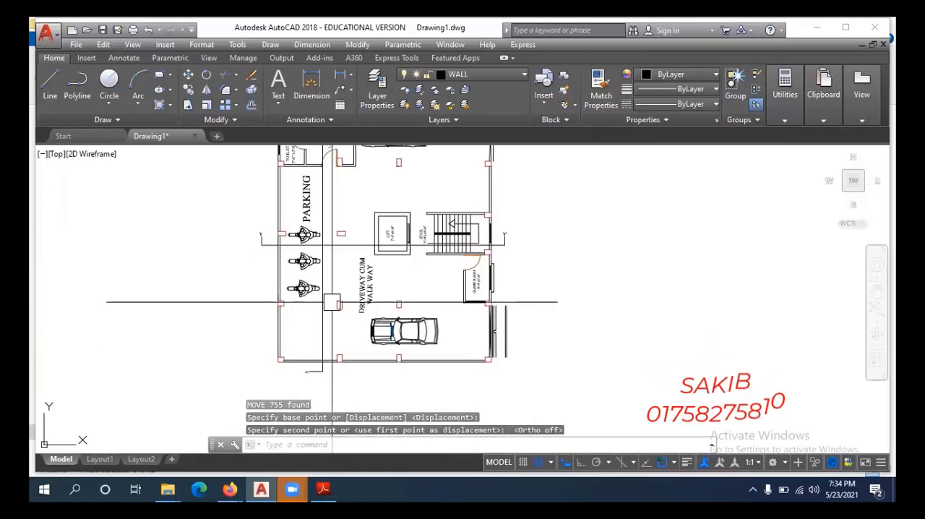
pyautogui.click(370, 304)
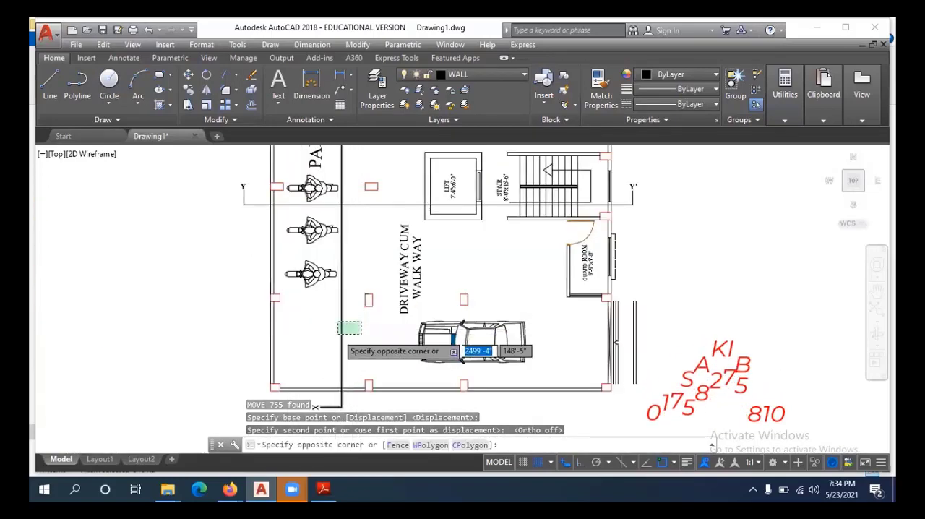
pyautogui.scroll(-4, 368, 307)
pyautogui.press('Escape')
pyautogui.scroll(4, 356, 308)
pyautogui.click(357, 308)
pyautogui.click(325, 319)
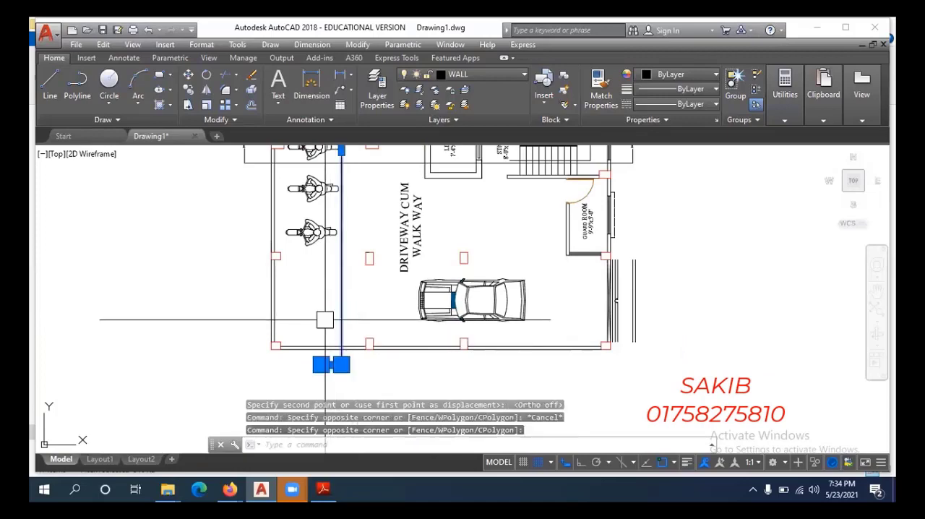
pyautogui.write('e')
pyautogui.press('Return')
# Trim the exterior wall lines at the Y end just below section line Y-Y'.
pyautogui.moveTo(320, 314); pyautogui.dragTo(338, 377, button='middle')
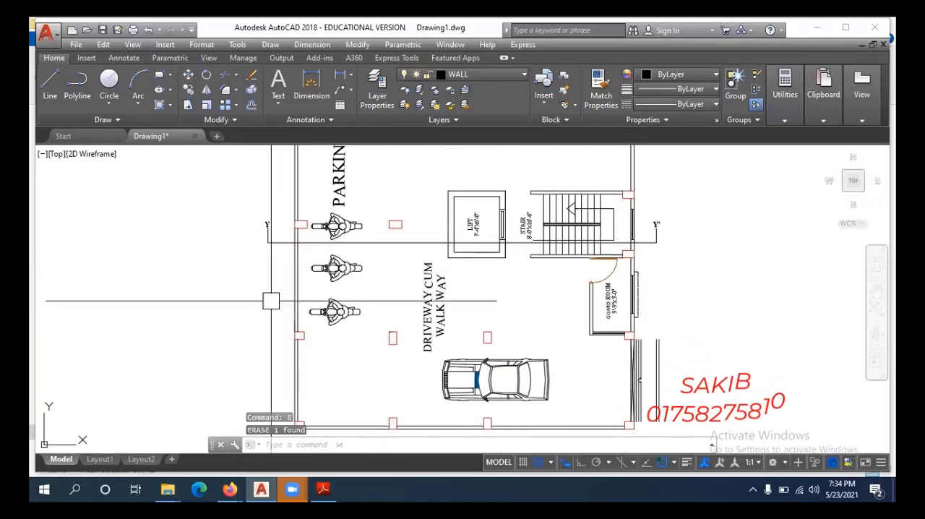
pyautogui.scroll(4, 282, 279)
pyautogui.press('Escape')
pyautogui.press('Escape')
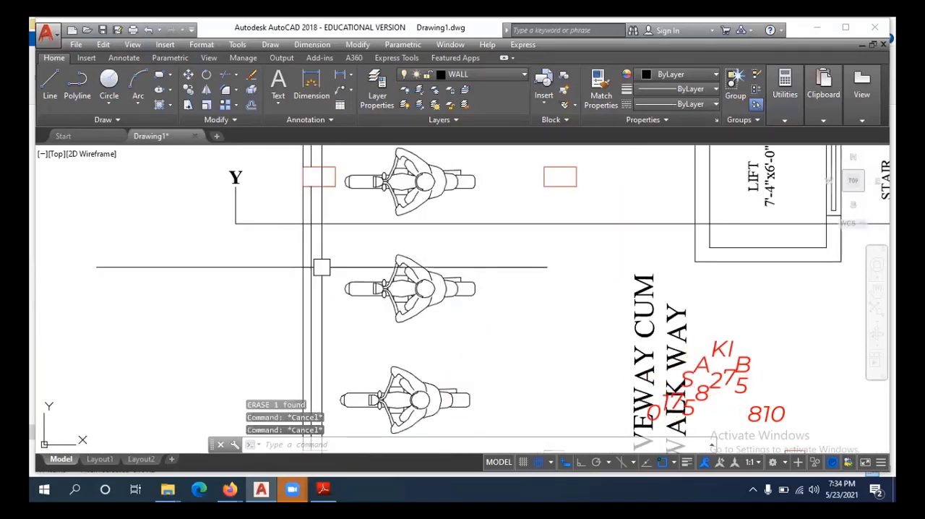
pyautogui.write('tr')
pyautogui.press('Return')
pyautogui.press('Return')
pyautogui.click(330, 252)
pyautogui.click(266, 252)
pyautogui.scroll(-6, 297, 260)
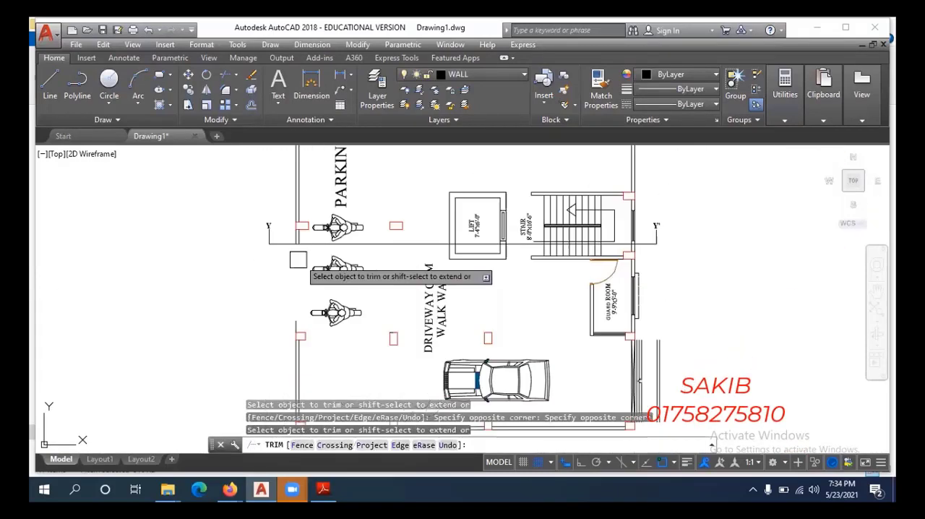
# Trim the lift walls and the stair tread lines just below section line Y-Y'.
pyautogui.scroll(3, 472, 238)
pyautogui.scroll(2, 474, 239)
pyautogui.click(579, 262)
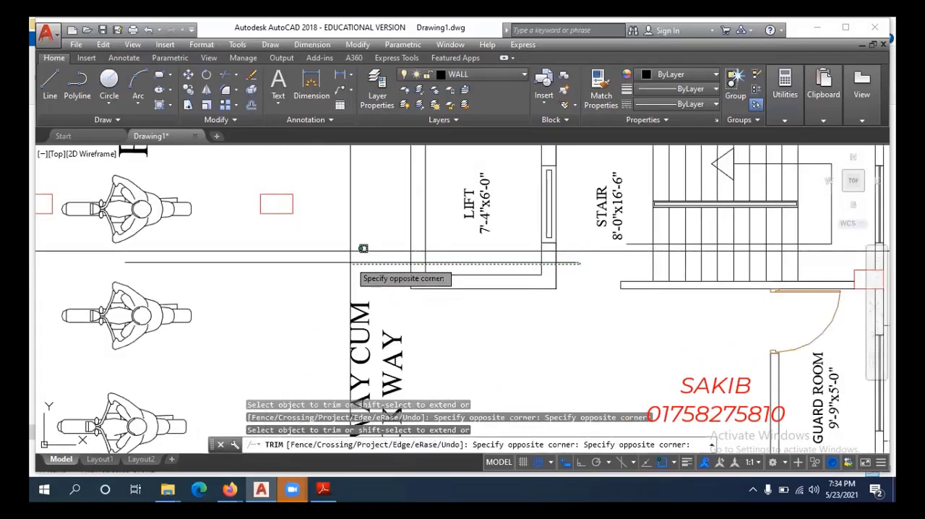
pyautogui.click(354, 265)
pyautogui.scroll(-4, 358, 269)
pyautogui.scroll(5, 404, 269)
pyautogui.click(372, 281)
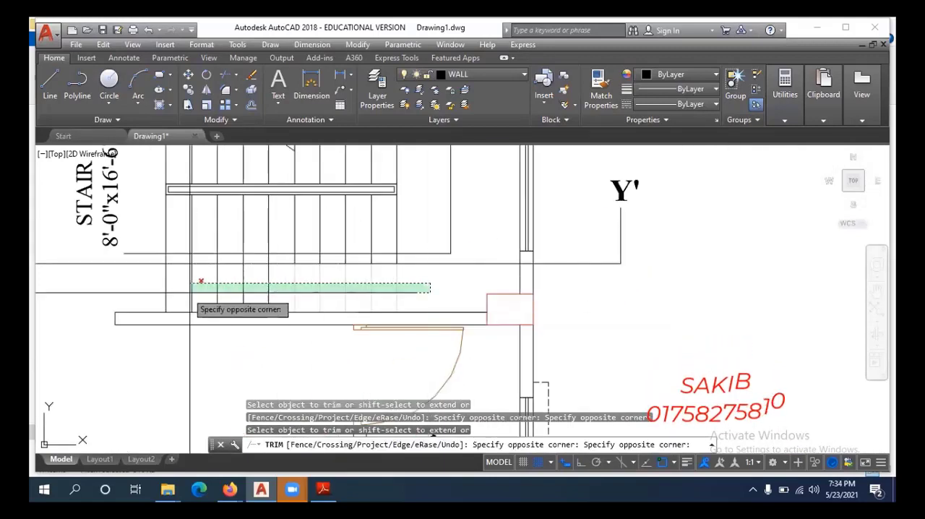
pyautogui.click(194, 290)
# Trim the exterior wall lines at the Y' end below the section line and end the Trim command.
pyautogui.scroll(4, 514, 276)
pyautogui.click(611, 272)
pyautogui.click(436, 273)
pyautogui.scroll(-8, 477, 266)
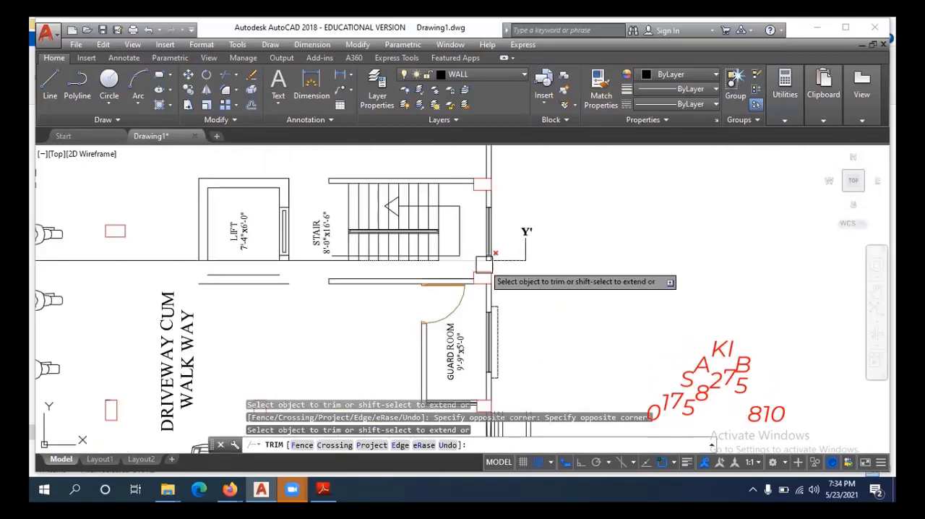
pyautogui.moveTo(433, 326); pyautogui.dragTo(507, 256, button='middle')
pyautogui.scroll(-2, 527, 251)
pyautogui.press('Escape')
# Erase everything below section line Y-Y', including the driveway text, car, guard room, columns and leftover wall lines.
pyautogui.scroll(4, 556, 222)
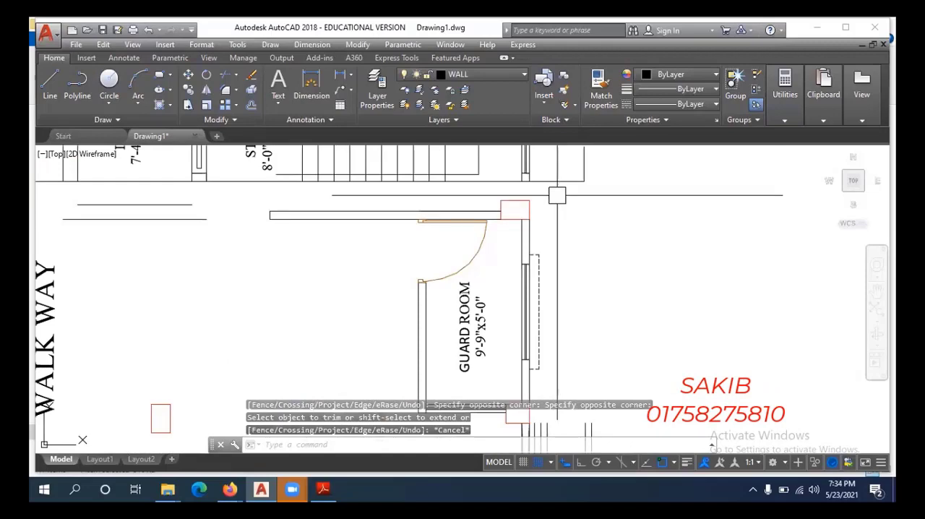
pyautogui.click(557, 195)
pyautogui.scroll(-6, 561, 194)
pyautogui.click(304, 347)
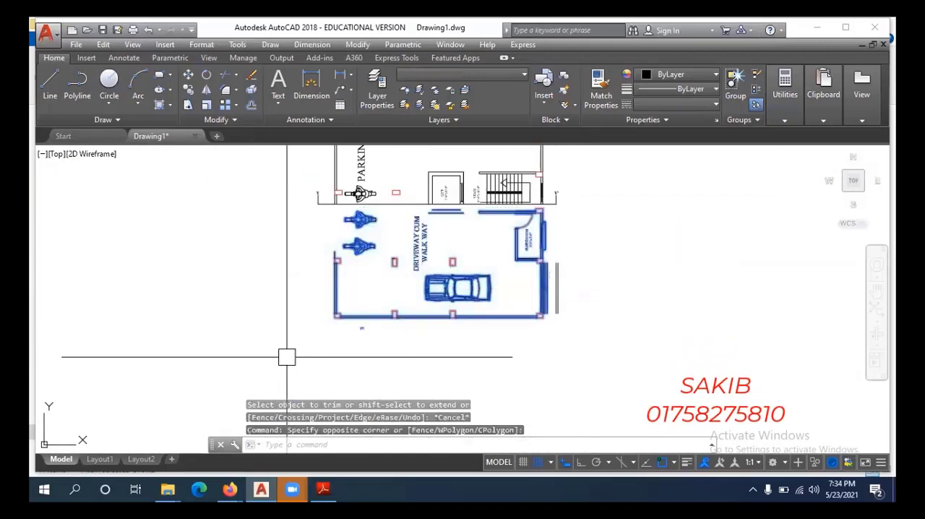
pyautogui.press('e')
pyautogui.press('Return')
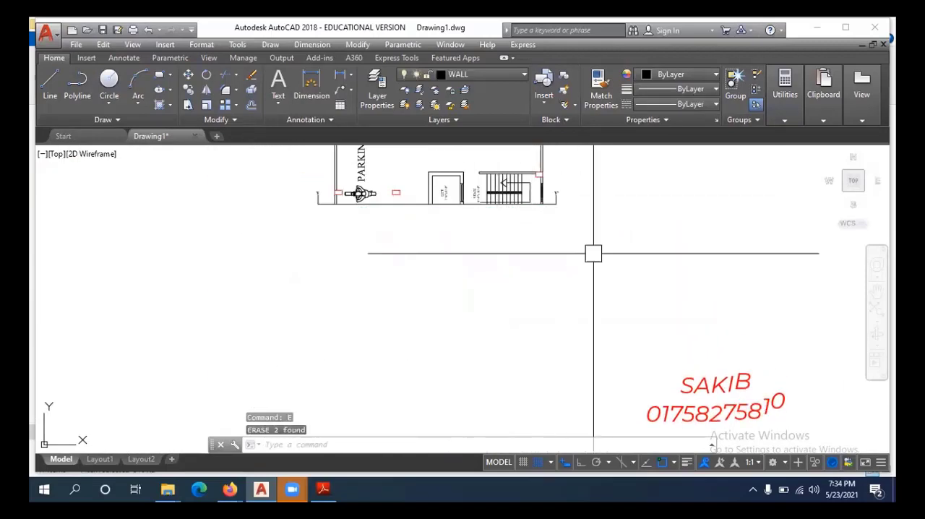
pyautogui.click(593, 253)
pyautogui.click(324, 345)
pyautogui.press('e')
pyautogui.press('Return')
pyautogui.moveTo(475, 234); pyautogui.dragTo(480, 329, button='middle')
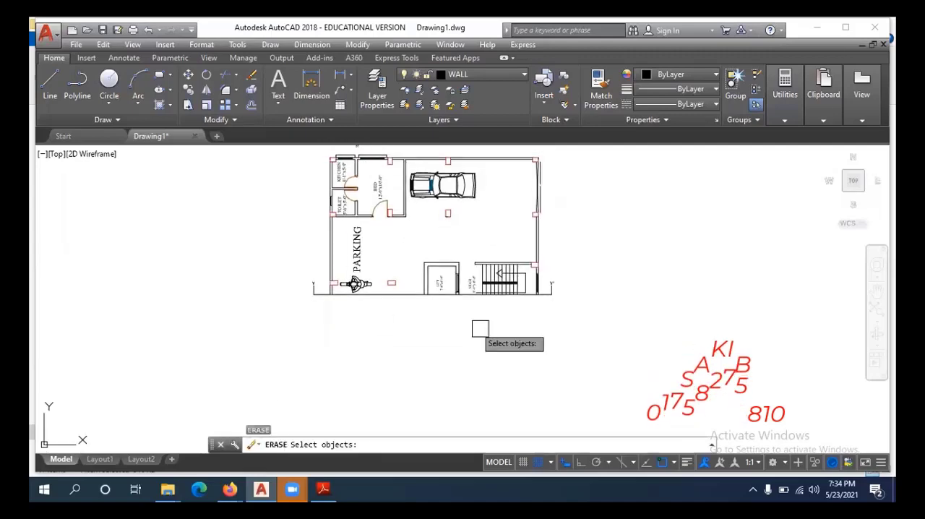
pyautogui.press('Escape')
pyautogui.scroll(8, 363, 283)
pyautogui.click(383, 289)
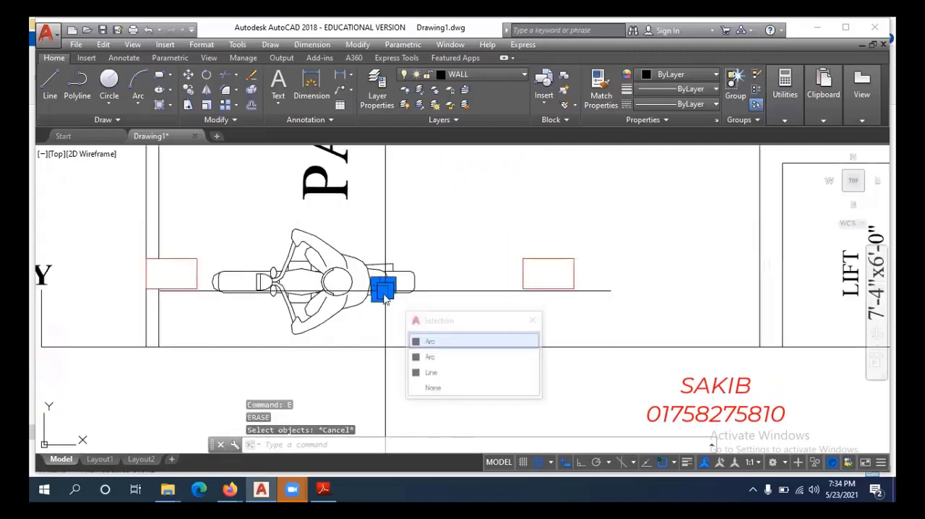
pyautogui.press('Escape')
pyautogui.press('Escape')
pyautogui.scroll(-6, 390, 318)
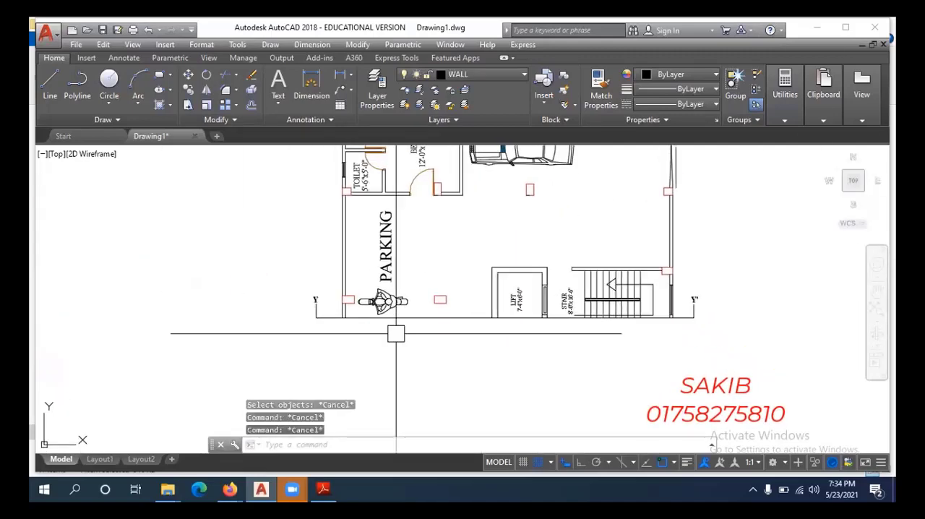
pyautogui.moveTo(406, 355); pyautogui.dragTo(396, 343, button='middle')
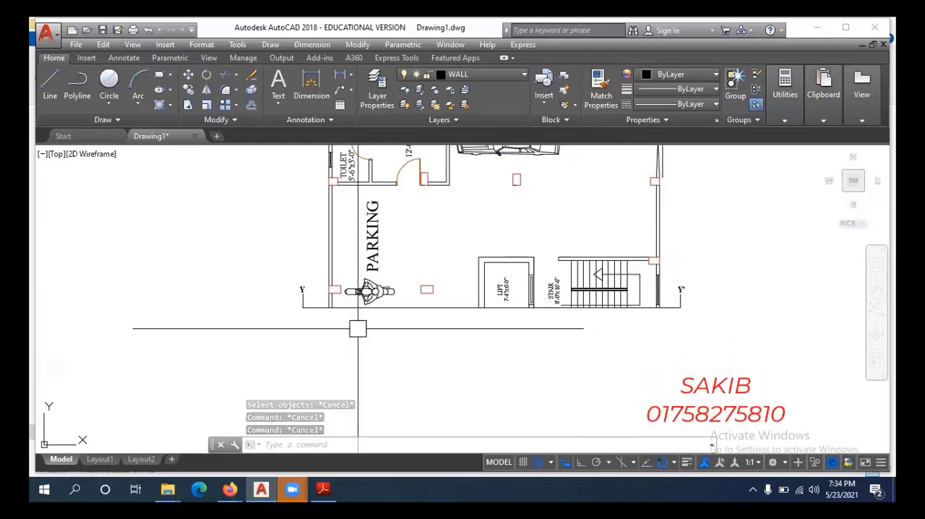
# Draw vertical construction lines through both faces of the exterior wall at Y and the inner edge of its column.
pyautogui.scroll(3, 392, 351)
pyautogui.scroll(-2, 385, 347)
pyautogui.write('l')
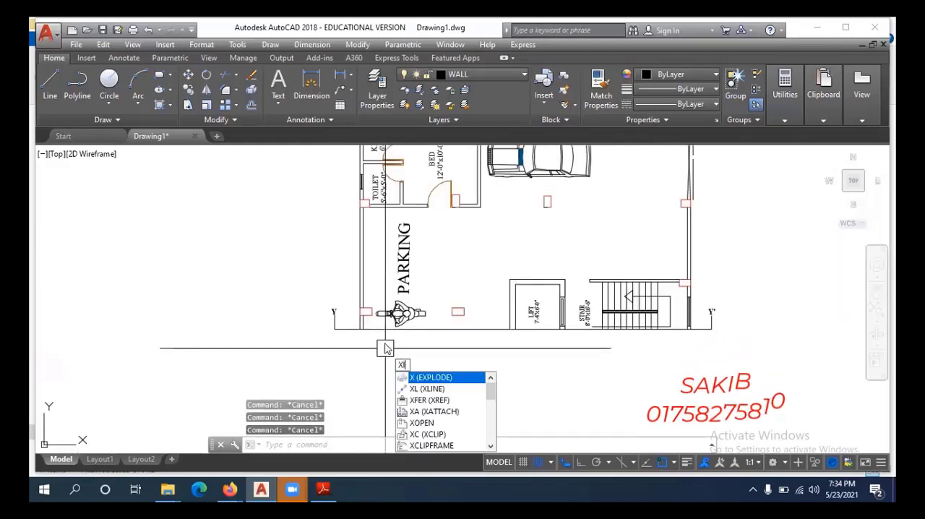
pyautogui.press('Return')
pyautogui.write('v')
pyautogui.press('Return')
pyautogui.scroll(5, 368, 340)
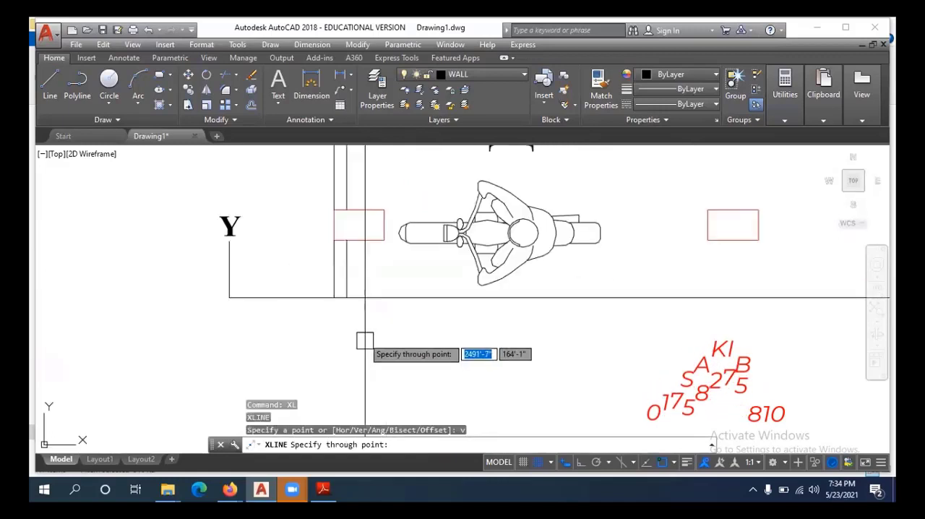
pyautogui.click(345, 297)
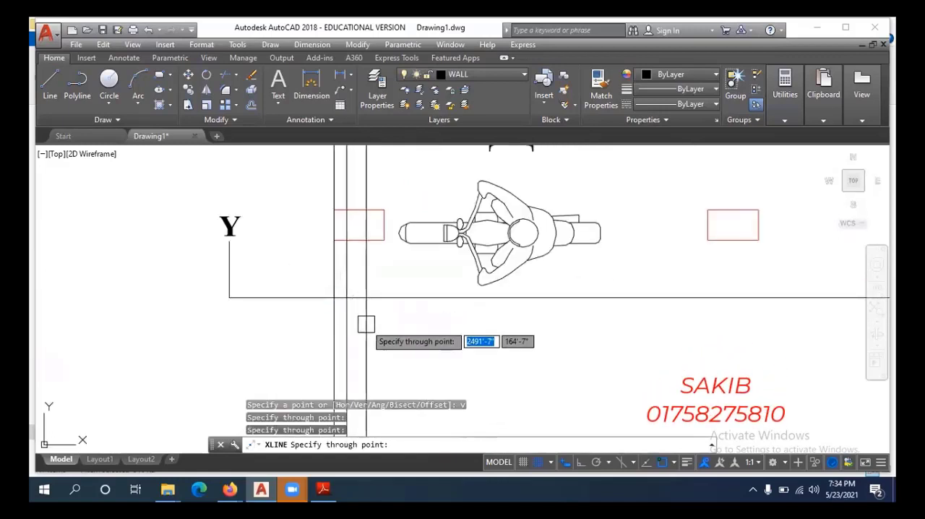
pyautogui.scroll(-3, 367, 321)
pyautogui.scroll(5, 378, 293)
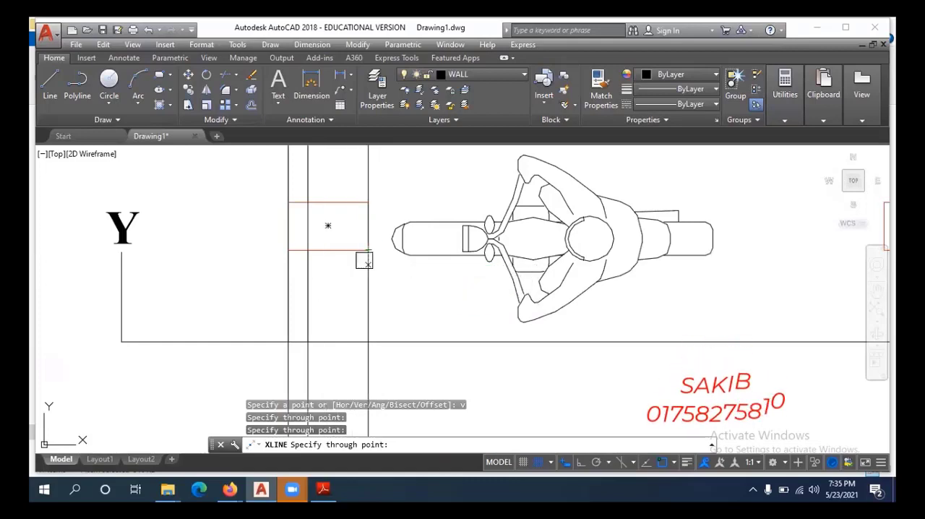
# Draw vertical construction lines through the bedroom door's wall corner and both side edges of the second column.
pyautogui.scroll(-8, 368, 249)
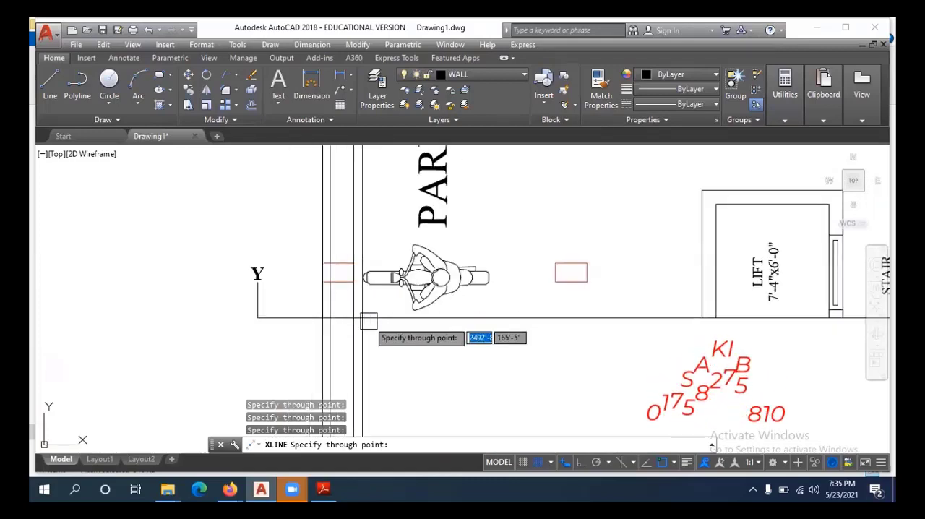
pyautogui.moveTo(418, 363); pyautogui.dragTo(411, 367, button='middle')
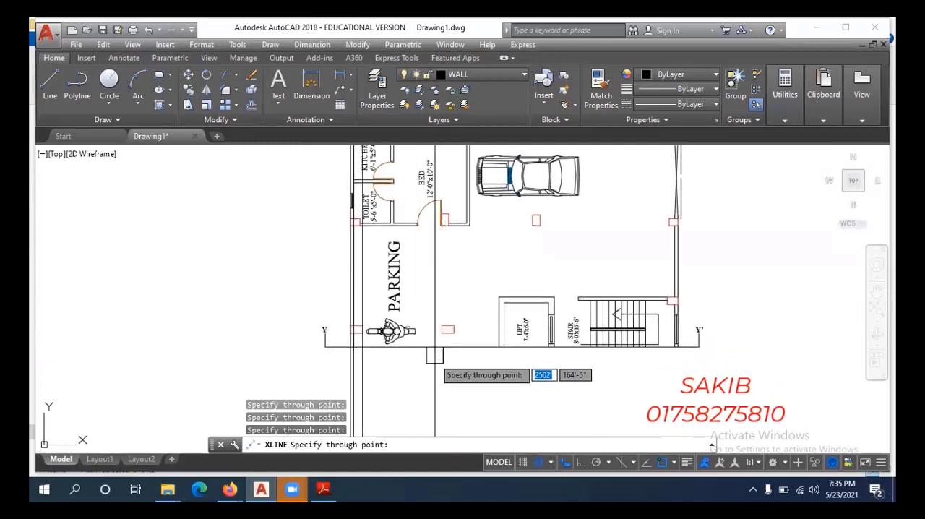
pyautogui.scroll(4, 429, 228)
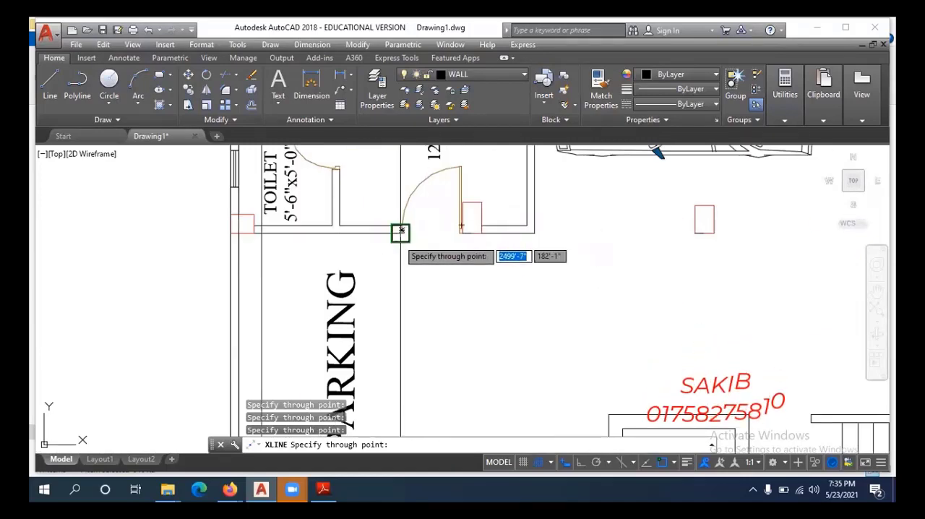
pyautogui.scroll(3, 471, 232)
pyautogui.scroll(-3, 431, 223)
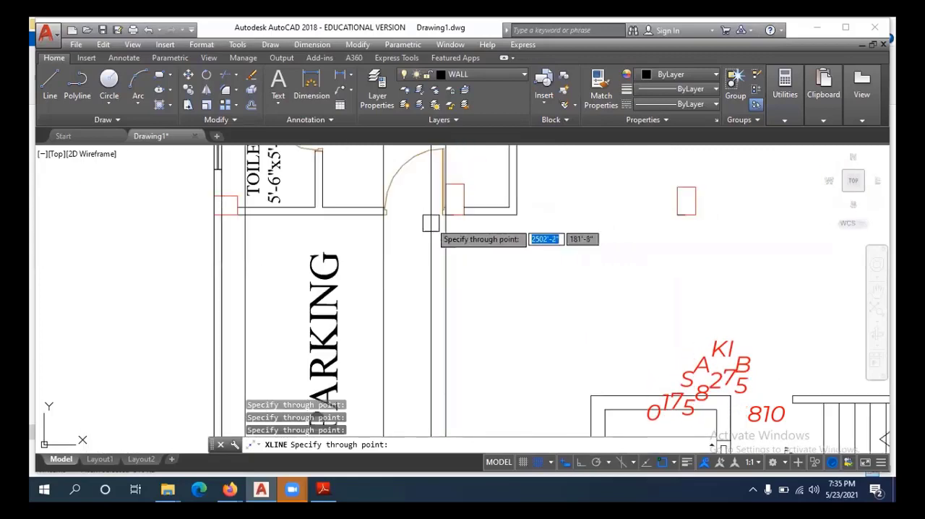
pyautogui.scroll(-3, 469, 336)
pyautogui.scroll(3, 462, 347)
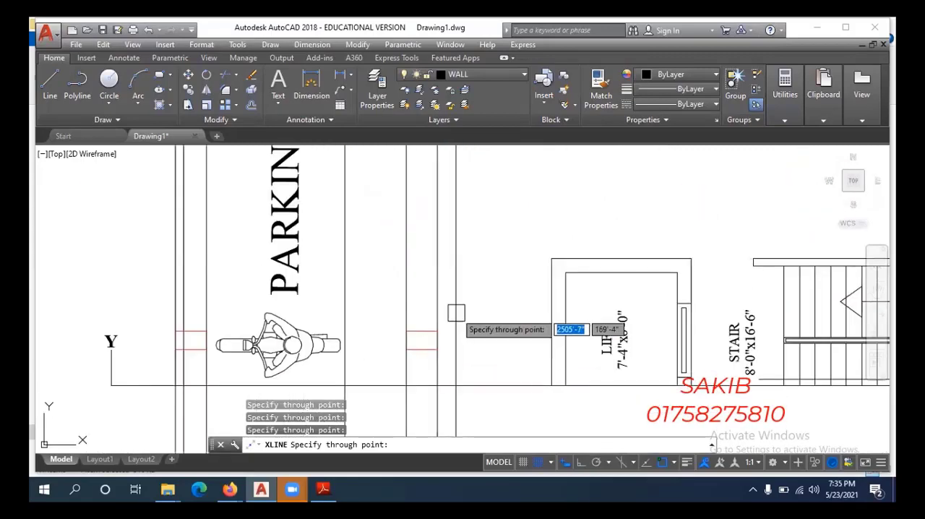
# Draw vertical construction lines through both faces of the two lift side walls.
pyautogui.scroll(-4, 455, 313)
pyautogui.moveTo(455, 367); pyautogui.dragTo(429, 374, button='middle')
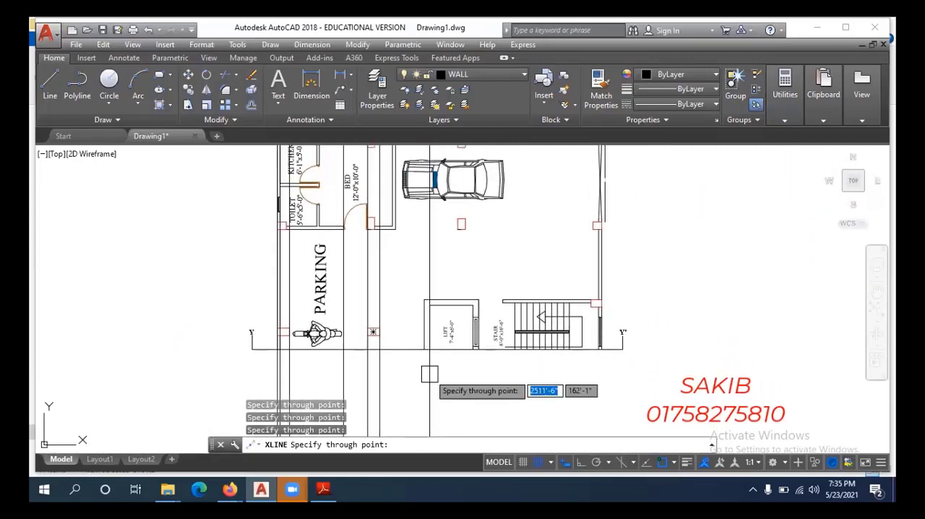
pyautogui.scroll(4, 429, 373)
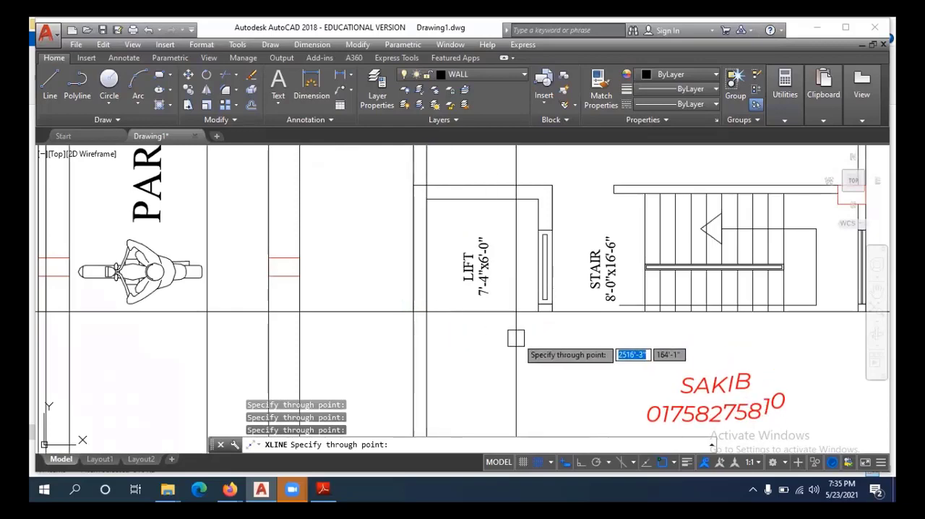
pyautogui.click(552, 311)
pyautogui.scroll(-4, 489, 320)
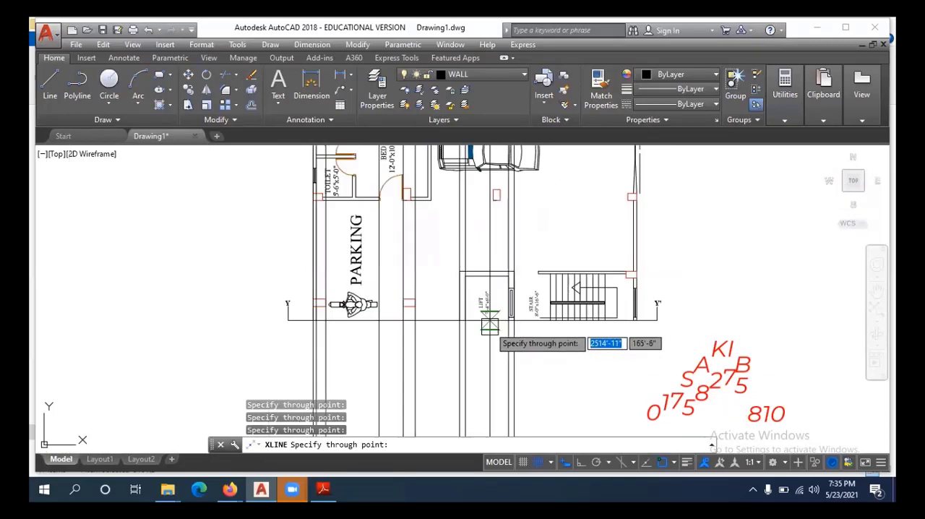
# Draw a vertical construction line through every stair tread line at section line Y-Y'.
pyautogui.moveTo(542, 347); pyautogui.dragTo(480, 347, button='middle')
pyautogui.scroll(4, 481, 337)
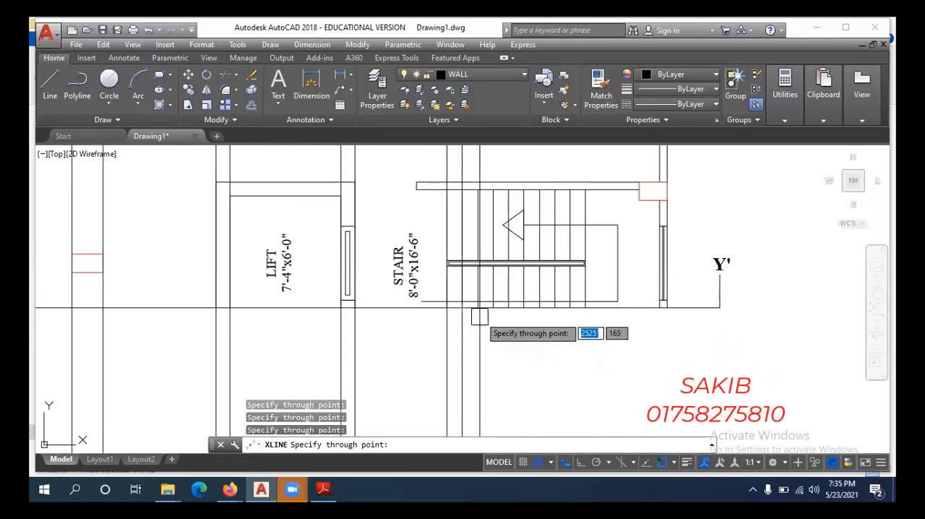
pyautogui.scroll(3, 489, 328)
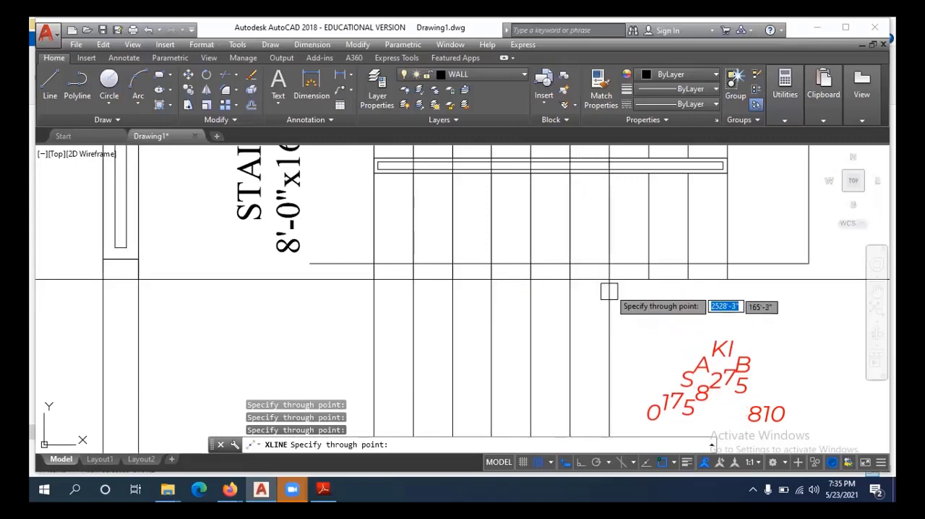
pyautogui.moveTo(609, 280); pyautogui.dragTo(460, 347, button='middle')
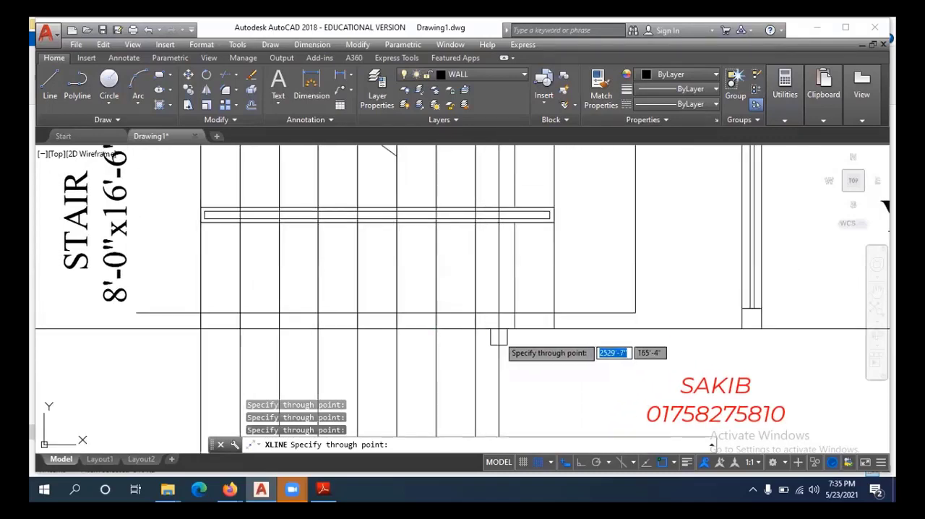
pyautogui.scroll(-3, 522, 333)
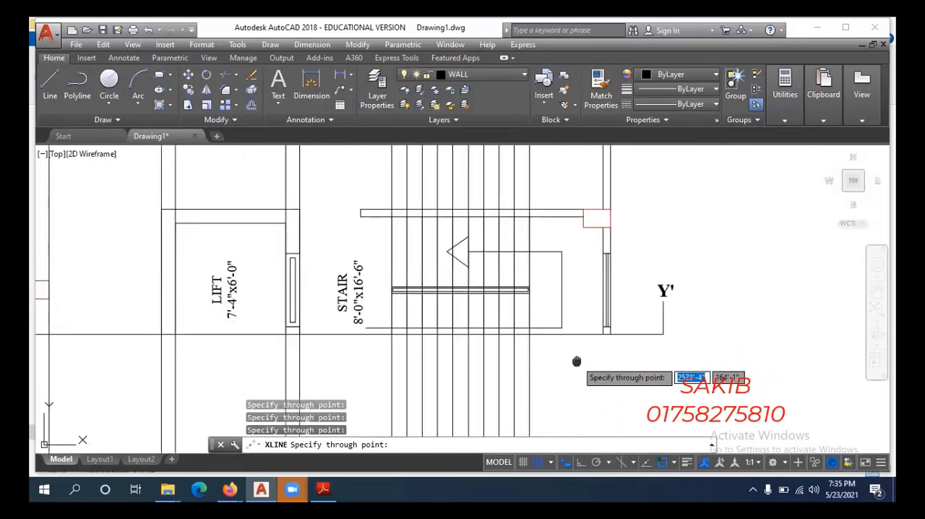
# Draw vertical construction lines through both faces of the exterior wall at Y' and end the construction line command.
pyautogui.scroll(5, 525, 354)
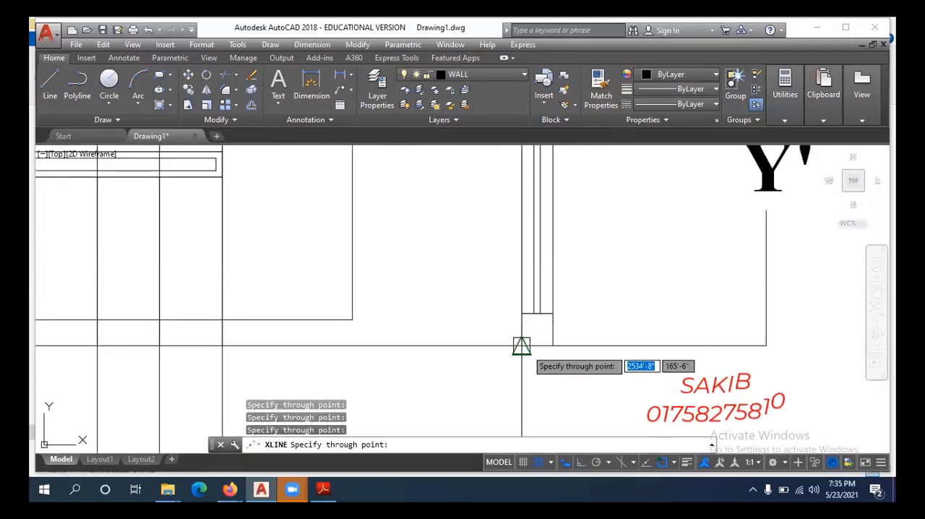
pyautogui.scroll(-6, 433, 339)
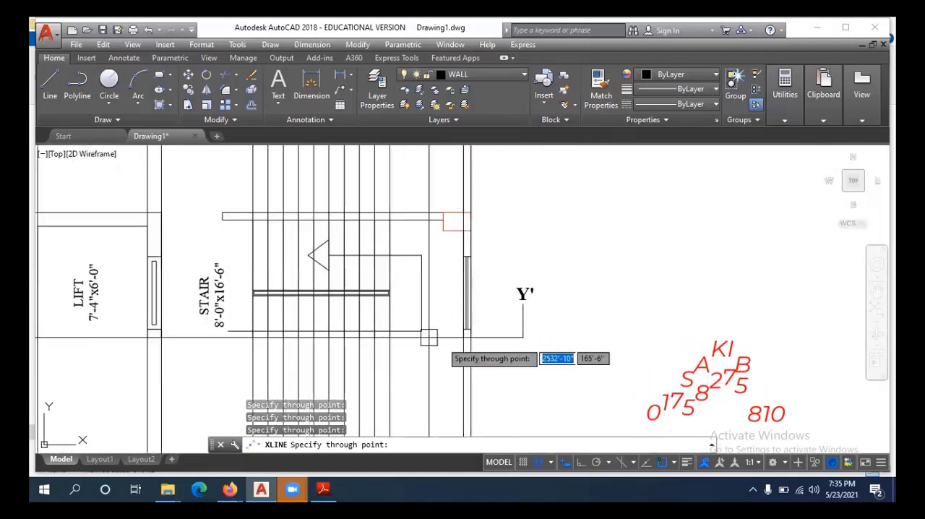
pyautogui.scroll(-3, 500, 348)
pyautogui.moveTo(504, 365); pyautogui.dragTo(611, 324, button='middle')
pyautogui.scroll(-3, 599, 325)
pyautogui.press('Escape')
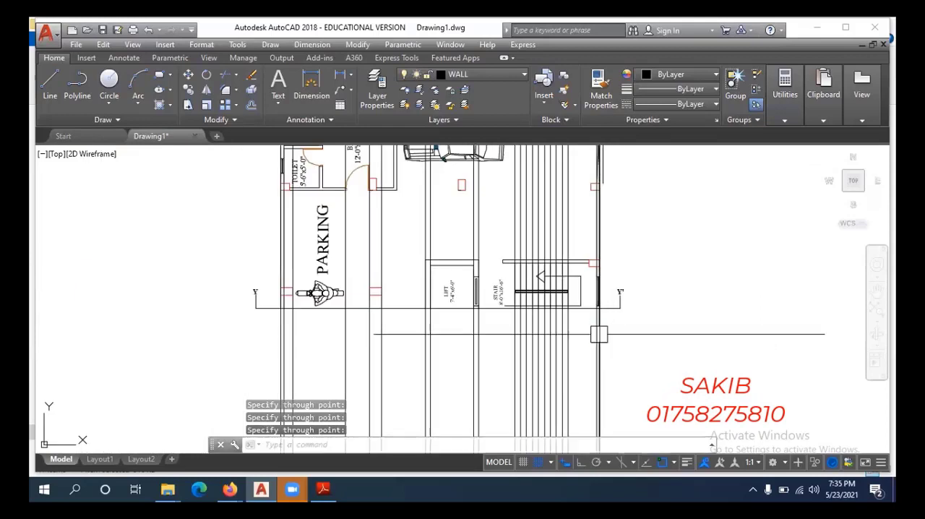
pyautogui.moveTo(554, 351); pyautogui.dragTo(552, 333, button='middle')
pyautogui.press('Escape')
pyautogui.moveTo(596, 354); pyautogui.dragTo(595, 348, button='middle')
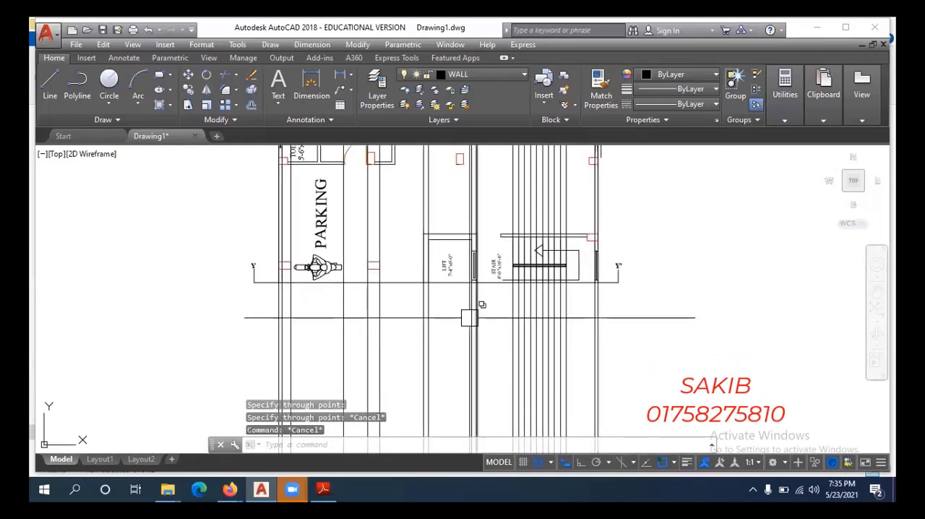
pyautogui.moveTo(447, 321)
pyautogui.mouseDown(button='middle')
pyautogui.moveTo(449, 425)
pyautogui.moveTo(446, 334)
pyautogui.mouseUp(button='middle')
pyautogui.press('Escape')
pyautogui.press('Escape')
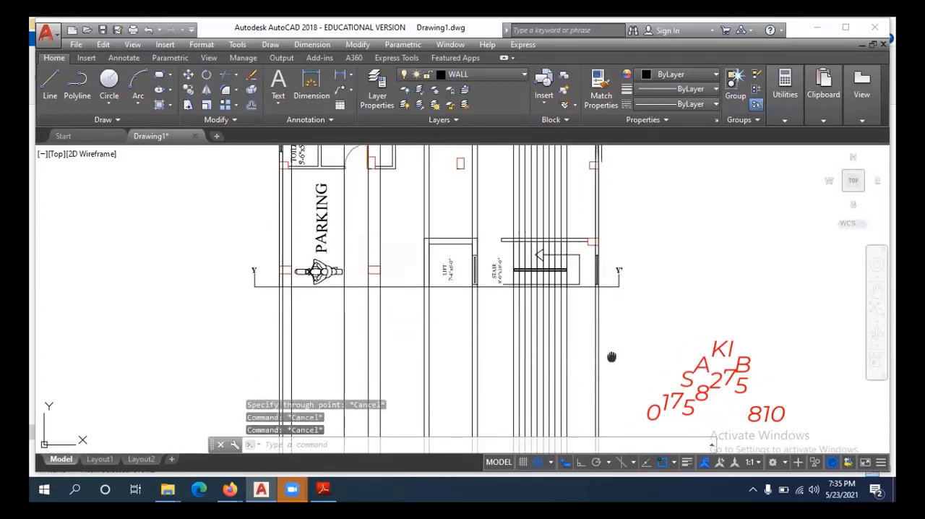
# Draw a horizontal line with Ortho on across all the projected vertical lines, below section line Y-Y'.
pyautogui.moveTo(611, 356)
pyautogui.mouseDown(button='middle')
pyautogui.moveTo(588, 346)
pyautogui.moveTo(612, 316)
pyautogui.mouseUp(button='middle')
pyautogui.write('l')
pyautogui.press('Return')
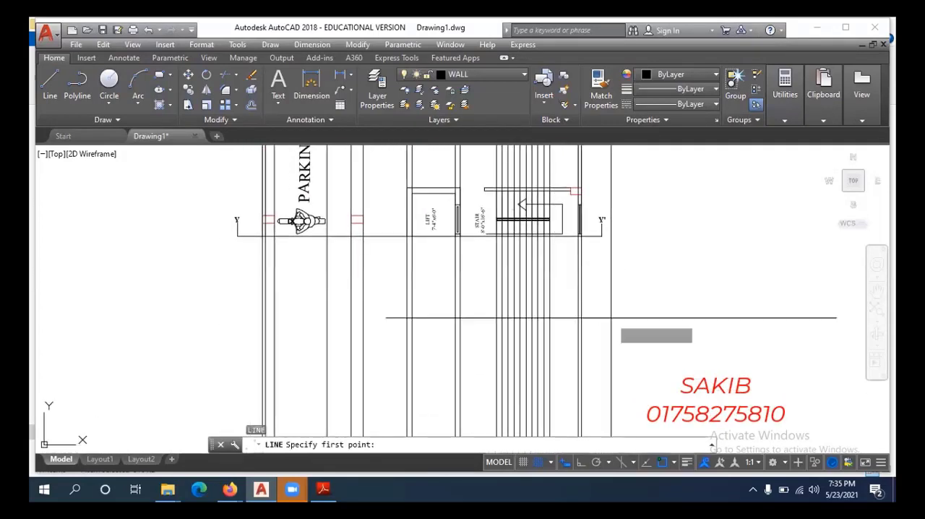
pyautogui.click(610, 335)
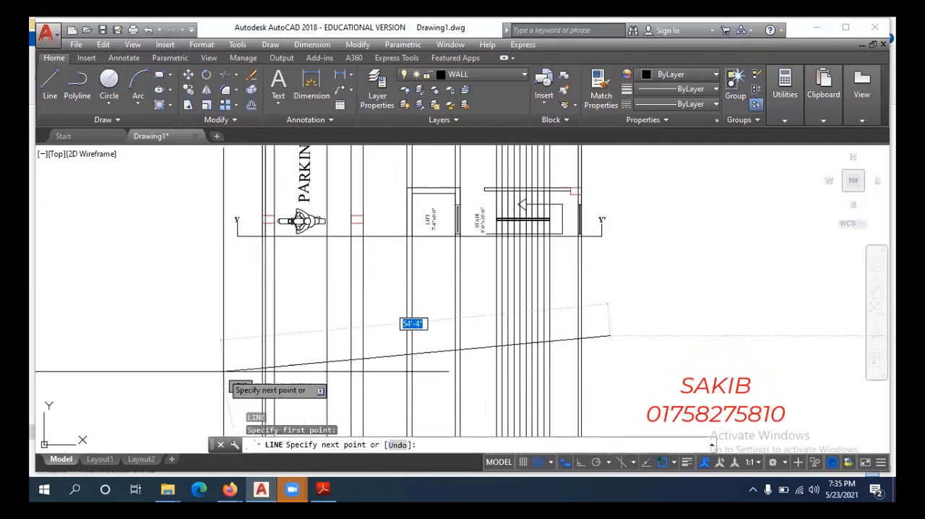
pyautogui.press('F8')
pyautogui.click(212, 331)
pyautogui.press('Escape')
pyautogui.press('Escape')
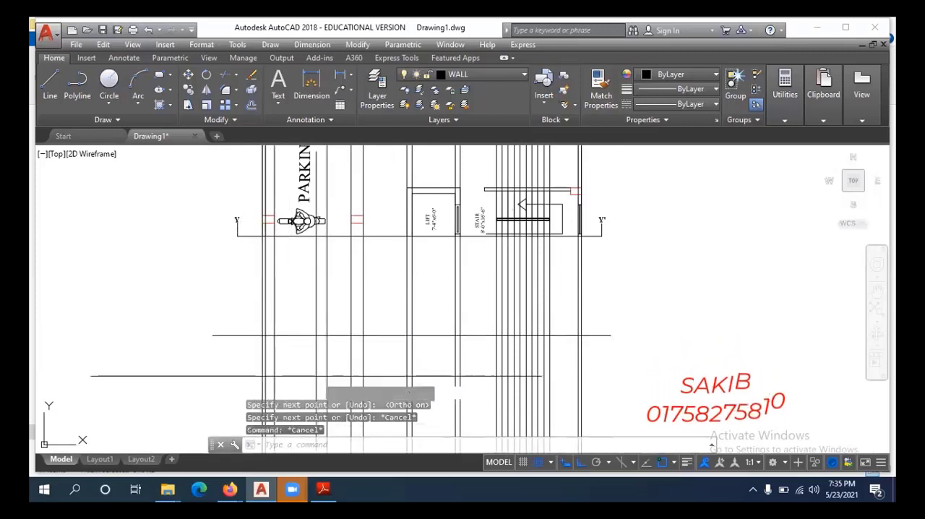
# Offset the horizontal line upward by 10' and end the Offset command.
pyautogui.write('o')
pyautogui.press('Return')
pyautogui.write('10')
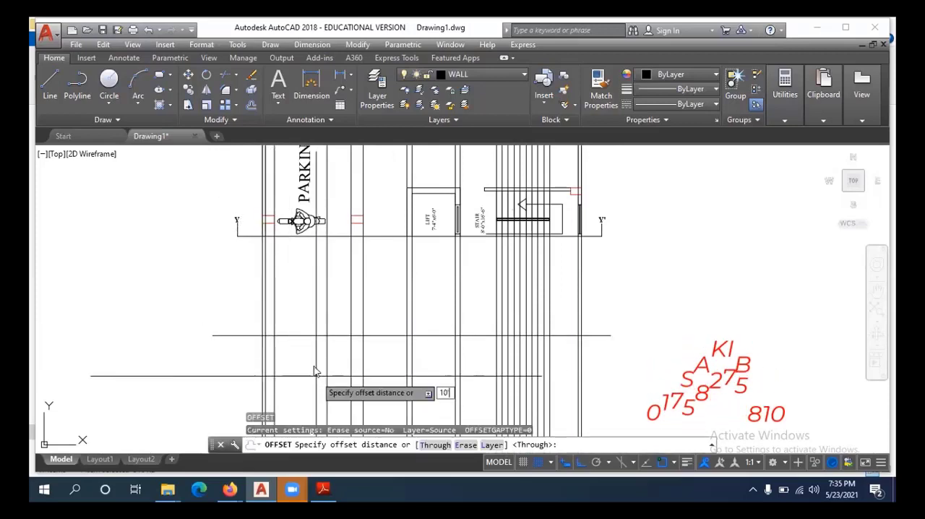
pyautogui.press('Return')
pyautogui.scroll(4, 411, 325)
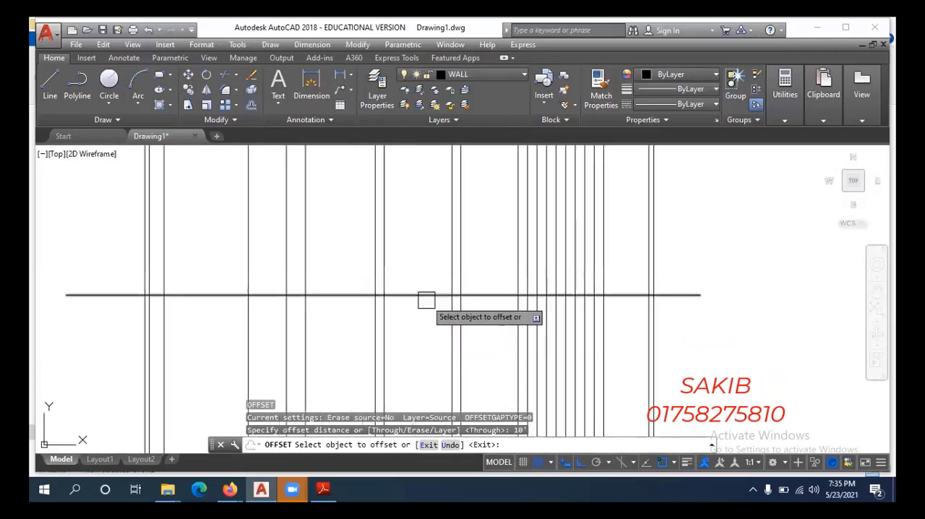
pyautogui.click(427, 299)
pyautogui.click(429, 262)
pyautogui.scroll(-5, 436, 284)
pyautogui.press('Escape')
pyautogui.press('Escape')
# Trim all the projected vertical lines below the lower horizontal line.
pyautogui.moveTo(575, 333); pyautogui.dragTo(588, 304, button='middle')
pyautogui.write('tr')
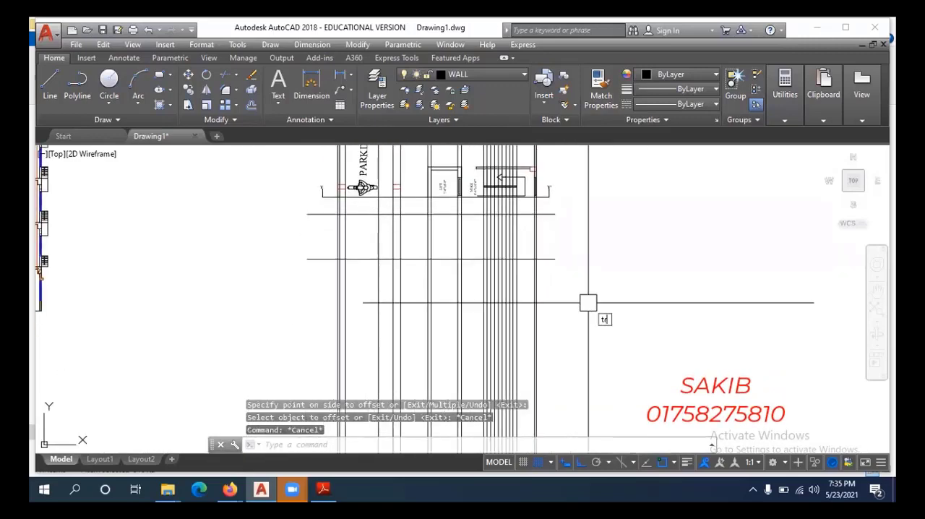
pyautogui.press('Return')
pyautogui.press('Return')
pyautogui.click(583, 307)
pyautogui.click(222, 325)
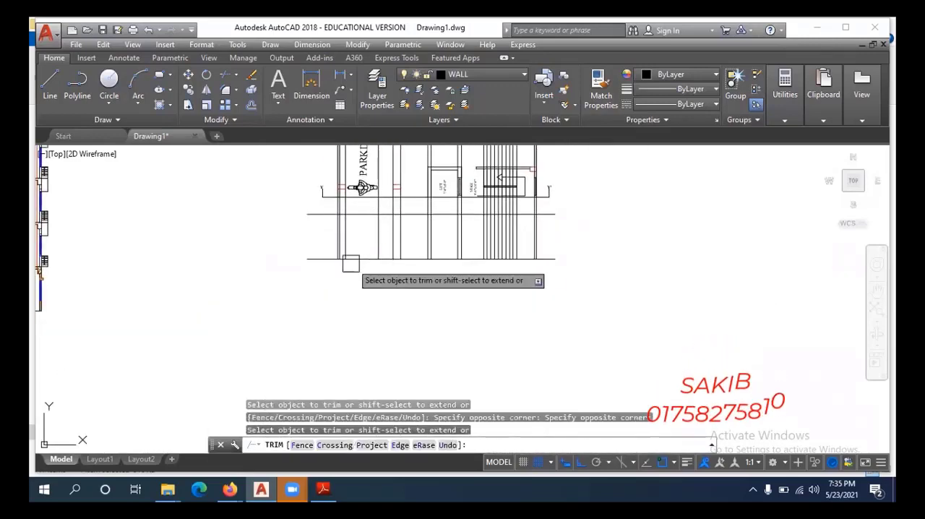
# Trim the overhanging ends of both horizontal lines beyond the outer wall lines at the Y and Y' ends.
pyautogui.scroll(4, 302, 253)
pyautogui.moveTo(302, 244); pyautogui.dragTo(327, 302, button='middle')
pyautogui.click(366, 313)
pyautogui.click(365, 314)
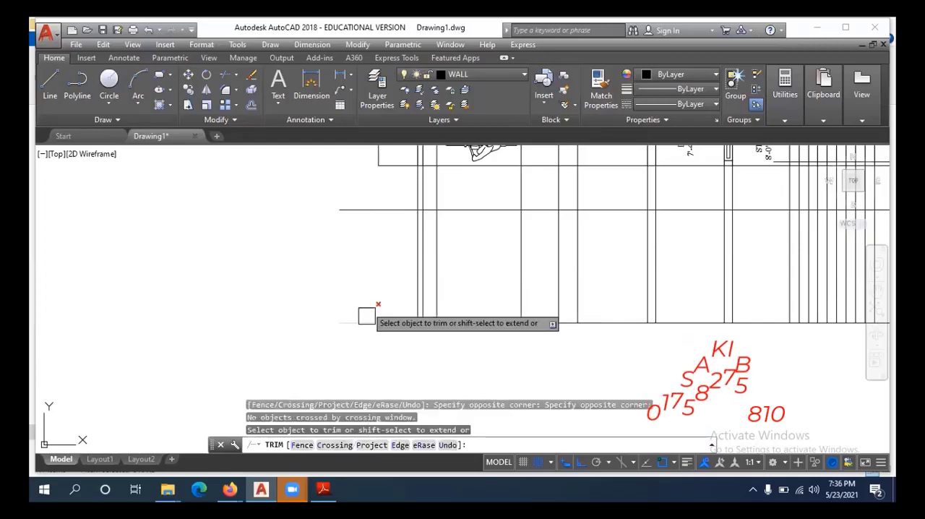
pyautogui.scroll(-2, 389, 318)
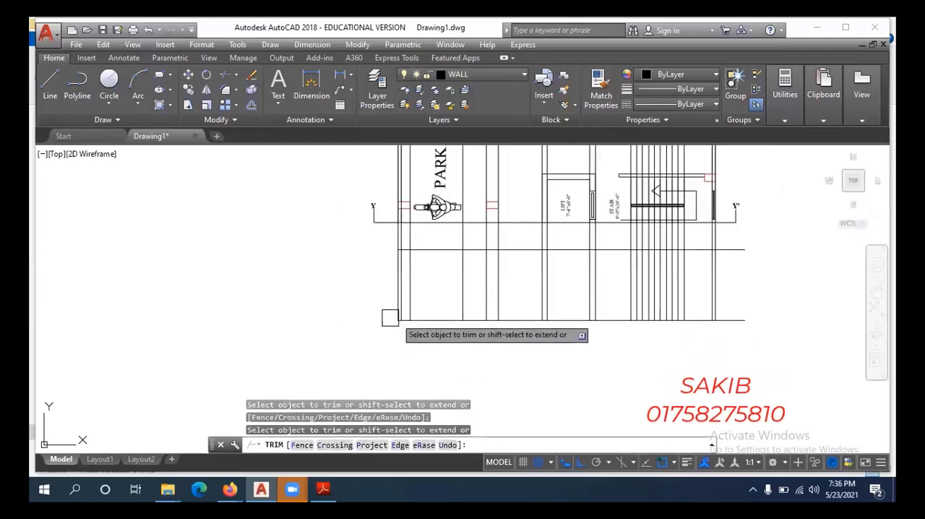
pyautogui.click(770, 236)
pyautogui.click(750, 316)
# Trim the vertical lines between section line Y-Y' and the upper horizontal line, and end the Trim command.
pyautogui.click(736, 236)
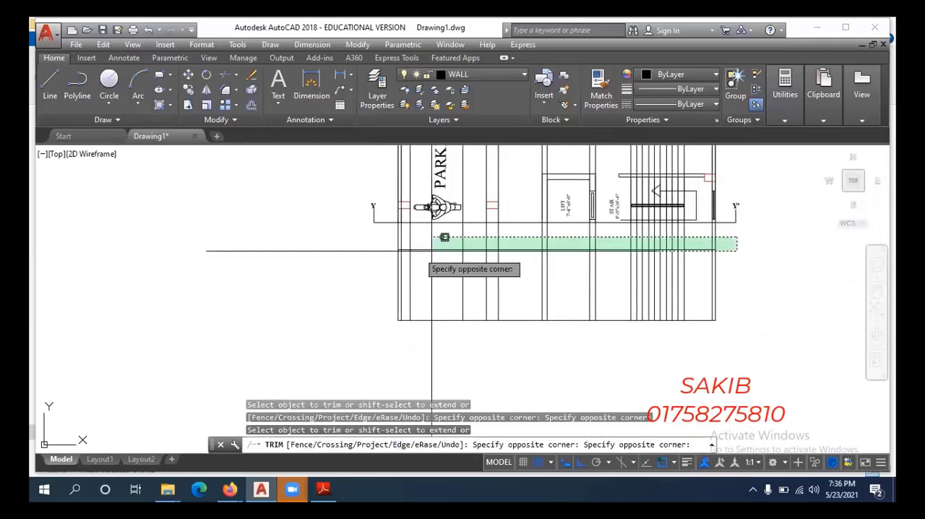
pyautogui.click(340, 244)
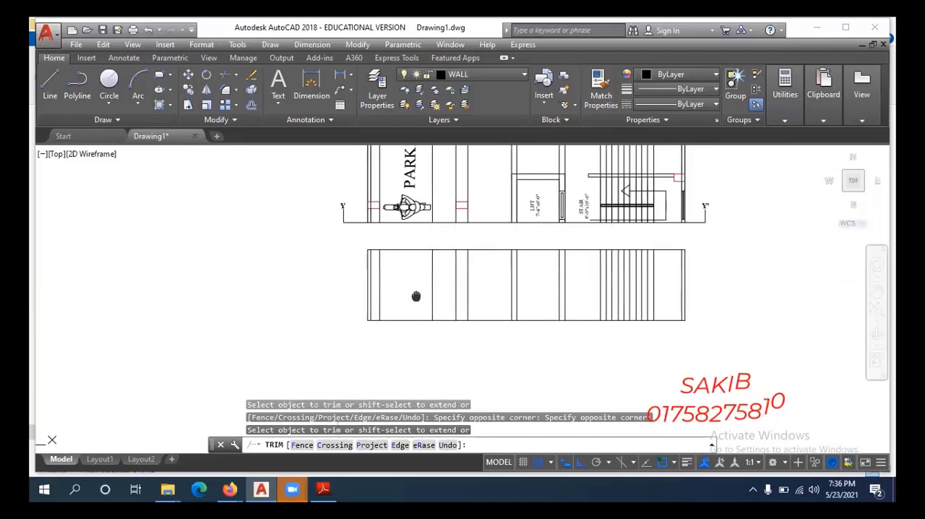
pyautogui.press('Escape')
pyautogui.moveTo(458, 293)
pyautogui.mouseDown(button='middle')
pyautogui.moveTo(353, 309)
pyautogui.moveTo(350, 361)
pyautogui.moveTo(361, 367)
pyautogui.mouseUp(button='middle')
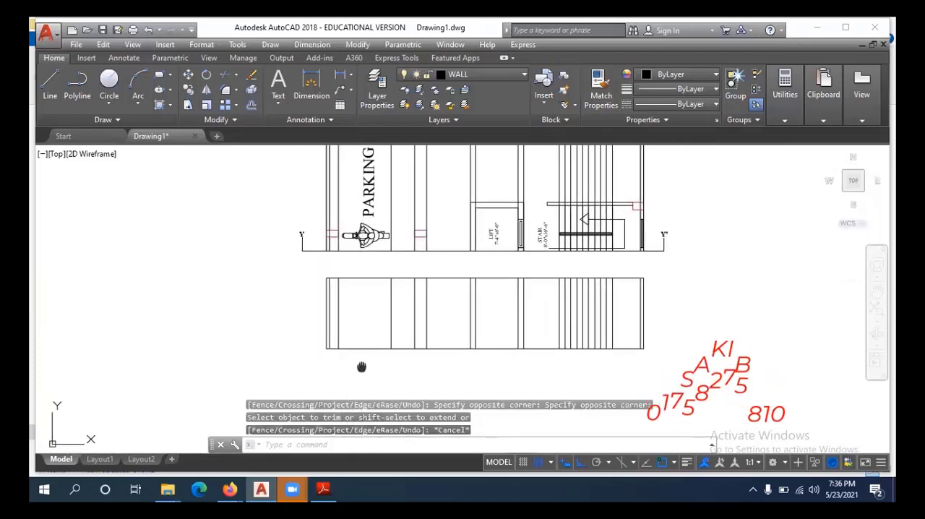
pyautogui.press('Escape')
# Match the properties of the column at Y onto its projected inner edge line in the section.
pyautogui.moveTo(361, 313); pyautogui.dragTo(341, 351, button='middle')
pyautogui.scroll(3, 310, 340)
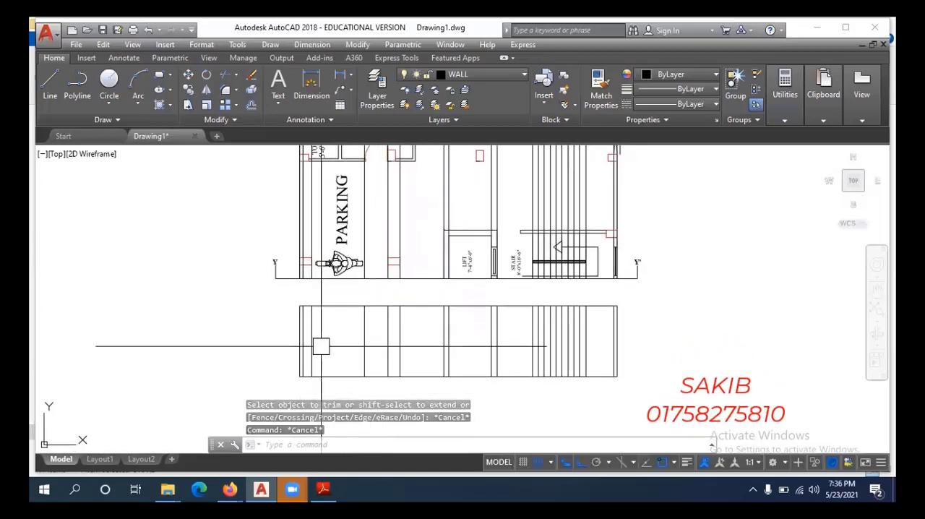
pyautogui.scroll(1, 282, 330)
pyautogui.scroll(-1, 306, 323)
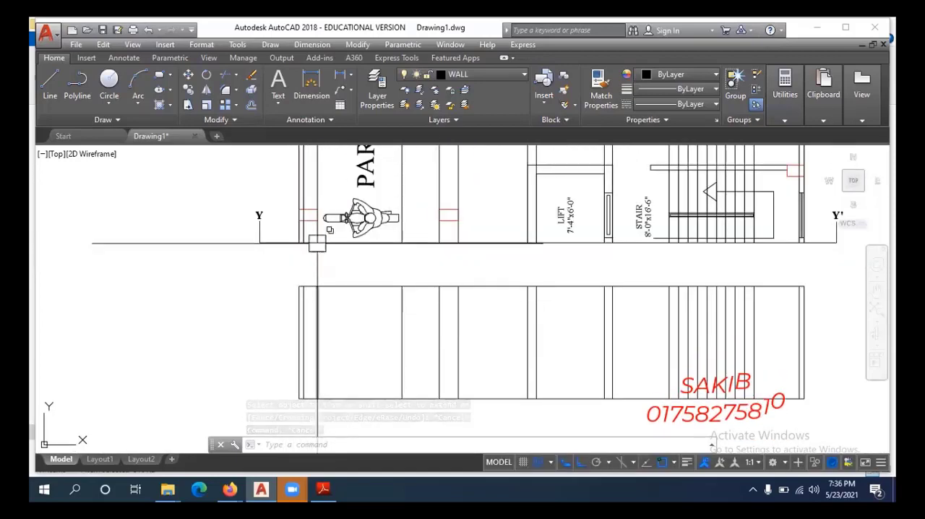
pyautogui.press('Escape')
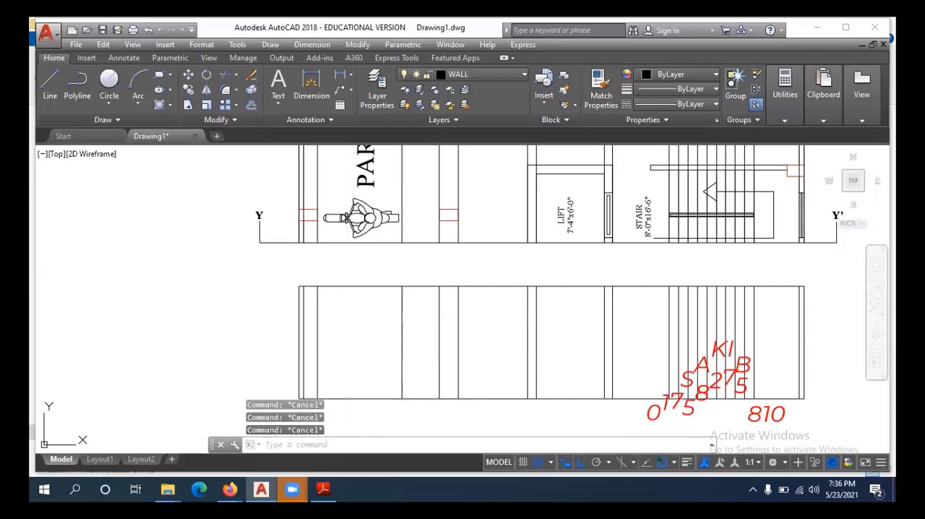
pyautogui.write('ma')
pyautogui.press('space')
pyautogui.scroll(2, 313, 236)
pyautogui.click(316, 201)
pyautogui.scroll(-1, 315, 215)
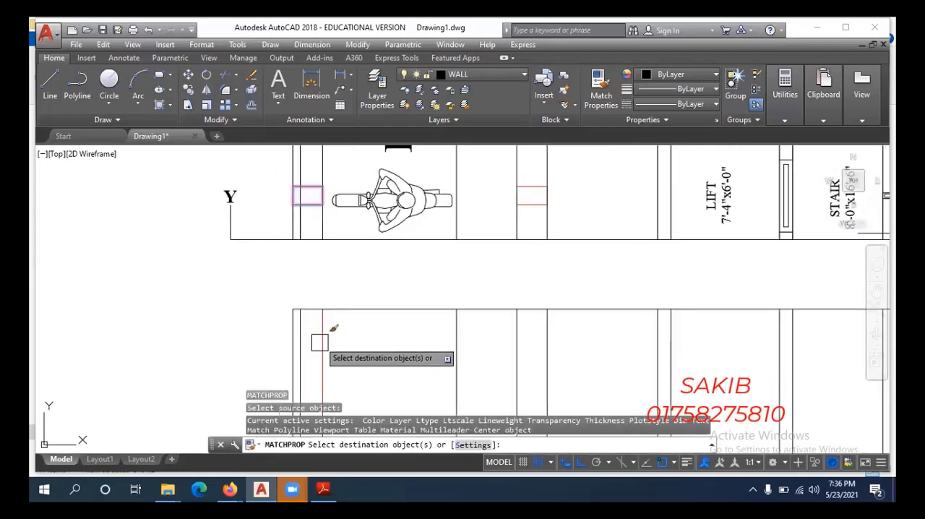
pyautogui.press('Escape')
pyautogui.scroll(-4, 326, 209)
pyautogui.moveTo(351, 301)
pyautogui.mouseDown(button='middle')
pyautogui.moveTo(329, 338)
pyautogui.moveTo(370, 371)
pyautogui.moveTo(372, 386)
pyautogui.mouseUp(button='middle')
pyautogui.press('Escape')
pyautogui.press('Escape')
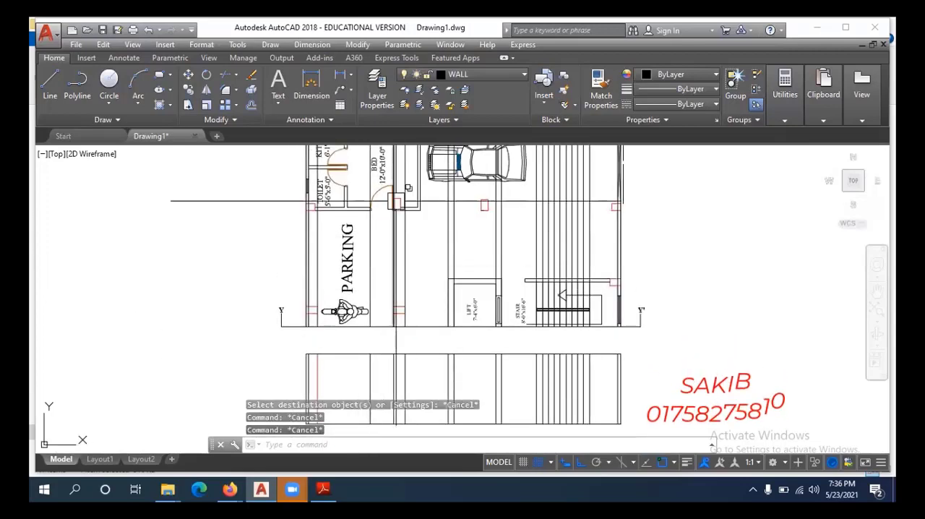
# Offset the section's base line 7' upward to mark the door height, and end the Offset command.
pyautogui.moveTo(385, 325); pyautogui.dragTo(378, 244, button='middle')
pyautogui.scroll(2, 382, 315)
pyautogui.write('o')
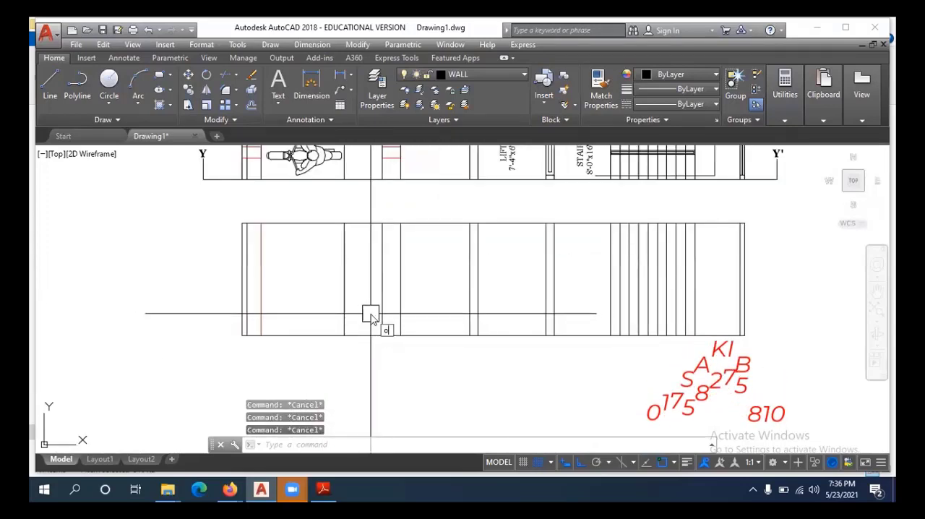
pyautogui.press('Return')
pyautogui.write("7'")
pyautogui.press('Return')
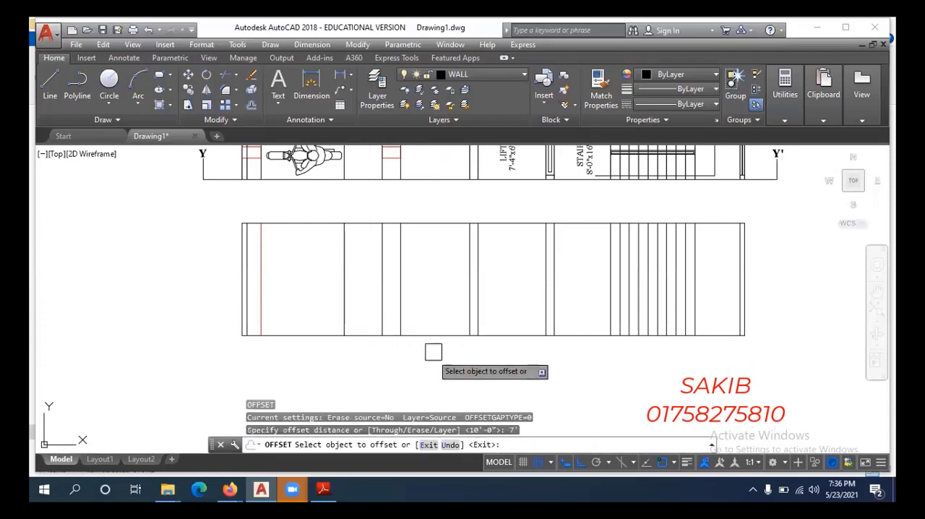
pyautogui.click(434, 336)
pyautogui.click(436, 280)
pyautogui.press('Escape')
pyautogui.press('Escape')
pyautogui.press('Escape')
# Trim the door-height line between the column at Y and the door's edge line, and erase the leftover piece across that column.
pyautogui.write('tr')
pyautogui.press('Return')
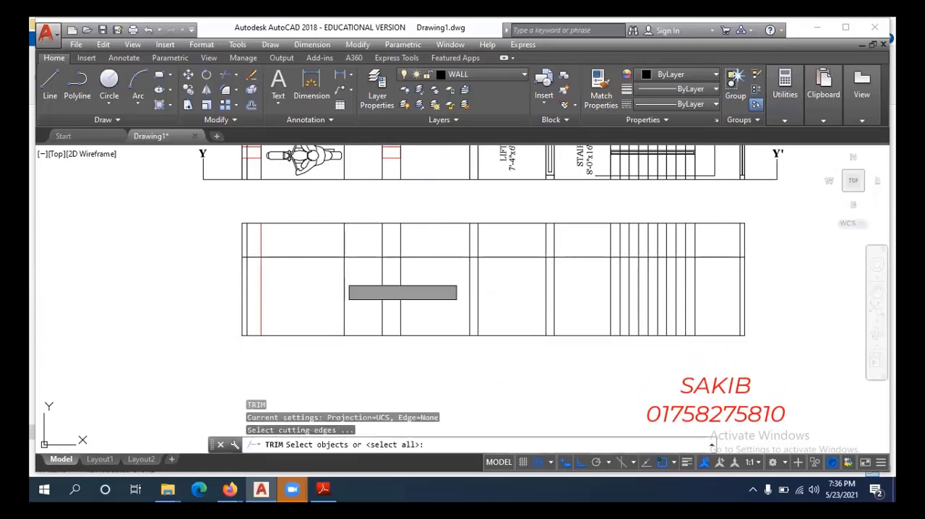
pyautogui.press('Return')
pyautogui.scroll(2, 347, 253)
pyautogui.click(267, 258)
pyautogui.scroll(2, 214, 268)
pyautogui.press('Escape')
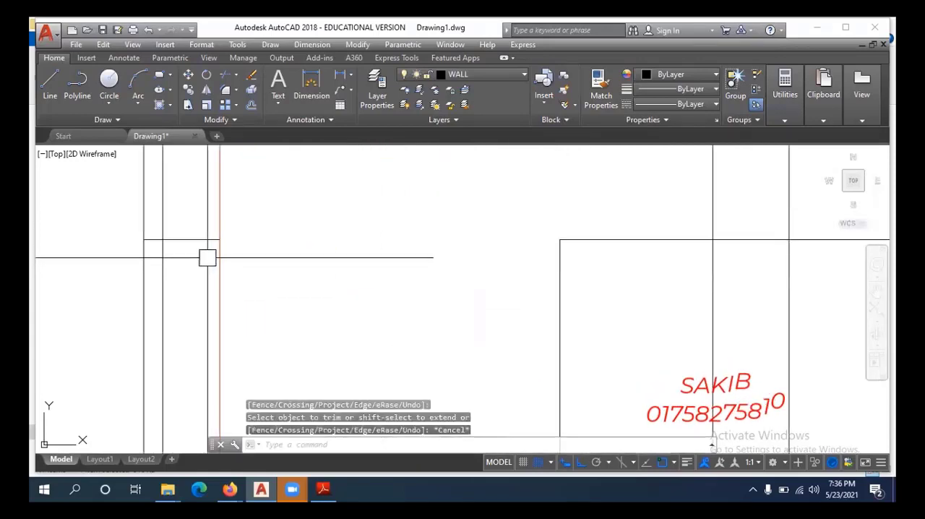
pyautogui.click(206, 241)
pyautogui.write('e')
pyautogui.press('Return')
pyautogui.scroll(-5, 281, 284)
pyautogui.moveTo(319, 295); pyautogui.dragTo(324, 318, button='middle')
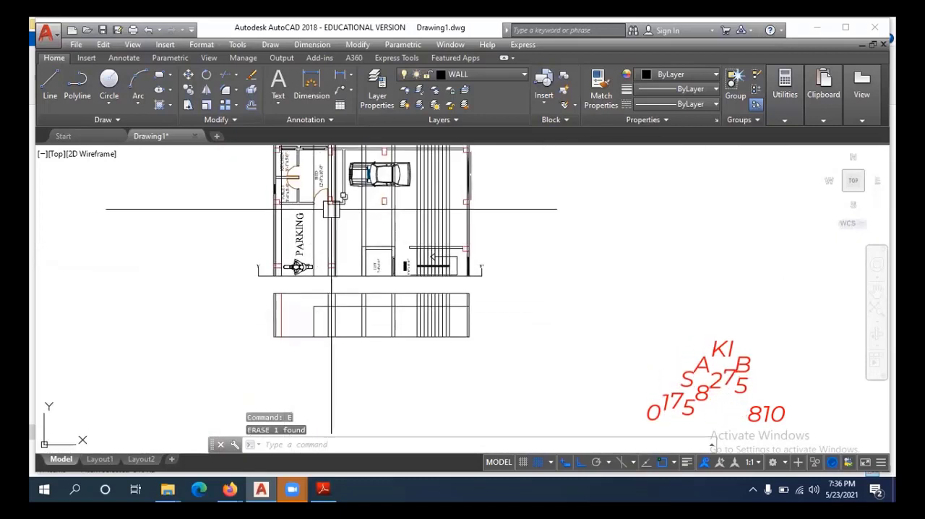
# Trim the door-height line between the two edge lines of the middle column, and end the Trim command.
pyautogui.scroll(2, 305, 245)
pyautogui.moveTo(323, 273); pyautogui.dragTo(327, 289, button='middle')
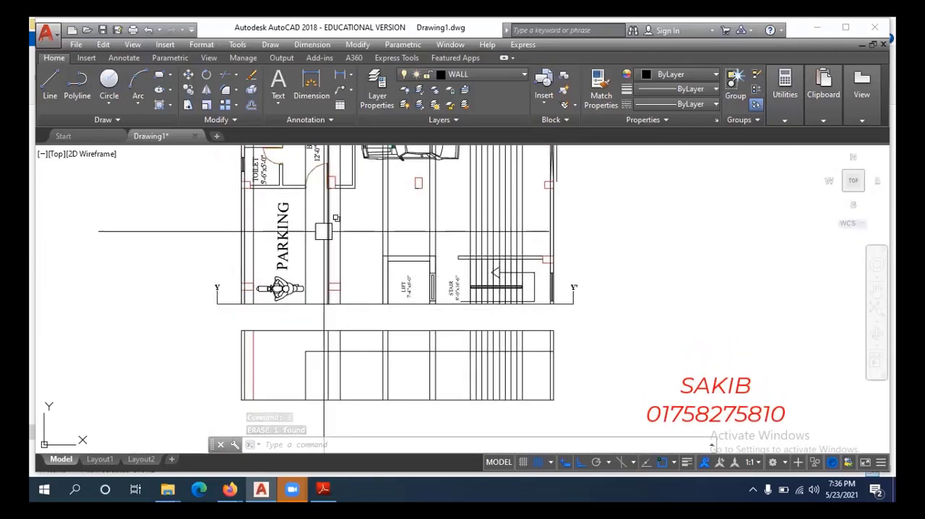
pyautogui.moveTo(327, 354); pyautogui.dragTo(327, 322, button='middle')
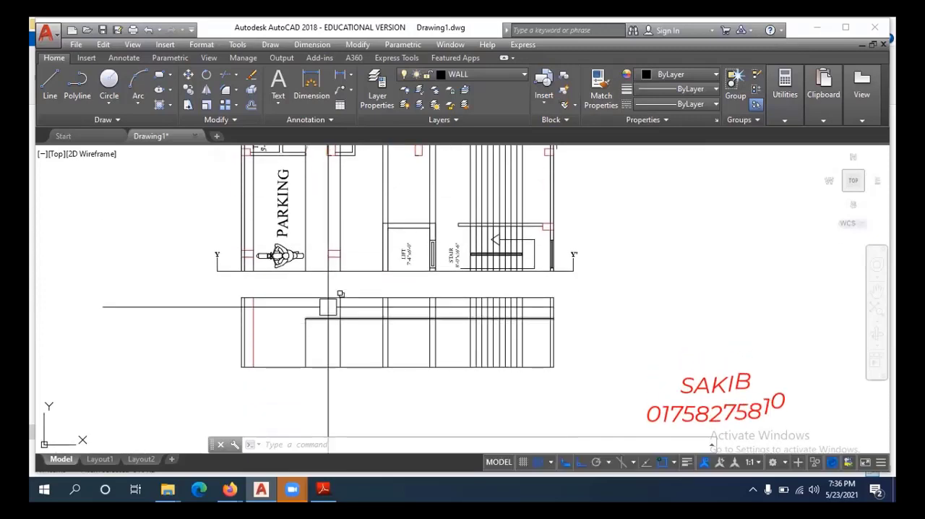
pyautogui.moveTo(328, 246); pyautogui.dragTo(328, 287, button='middle')
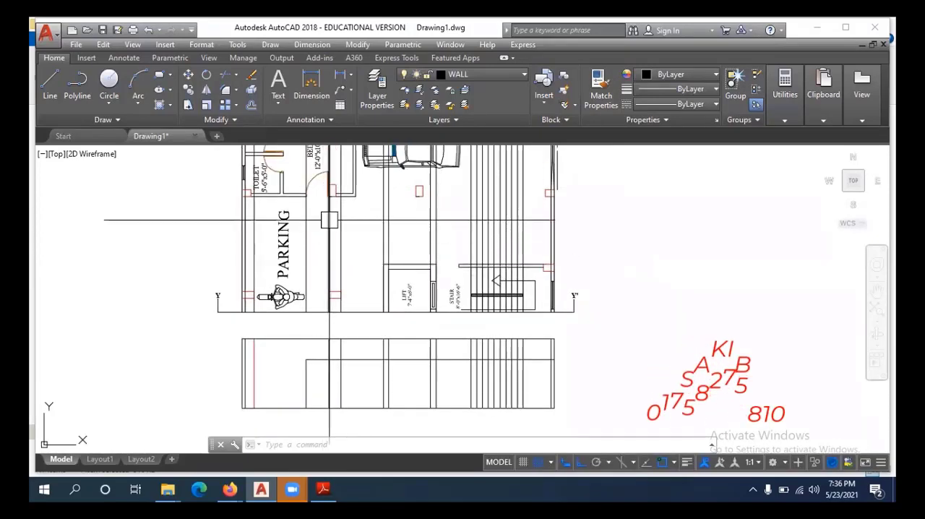
pyautogui.scroll(4, 320, 339)
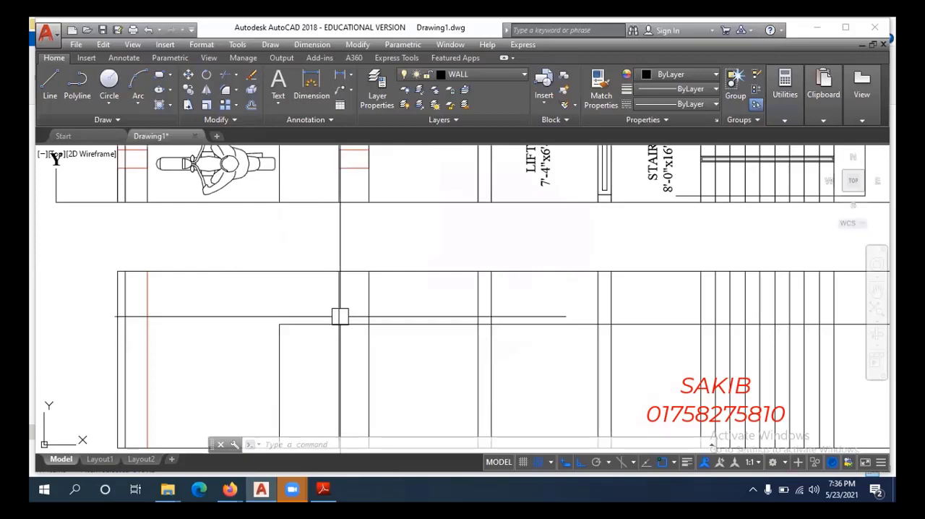
pyautogui.moveTo(339, 315)
pyautogui.mouseDown(button='middle')
pyautogui.moveTo(339, 348)
pyautogui.moveTo(342, 331)
pyautogui.mouseUp(button='middle')
pyautogui.press('Escape')
pyautogui.press('Escape')
pyautogui.press('Escape')
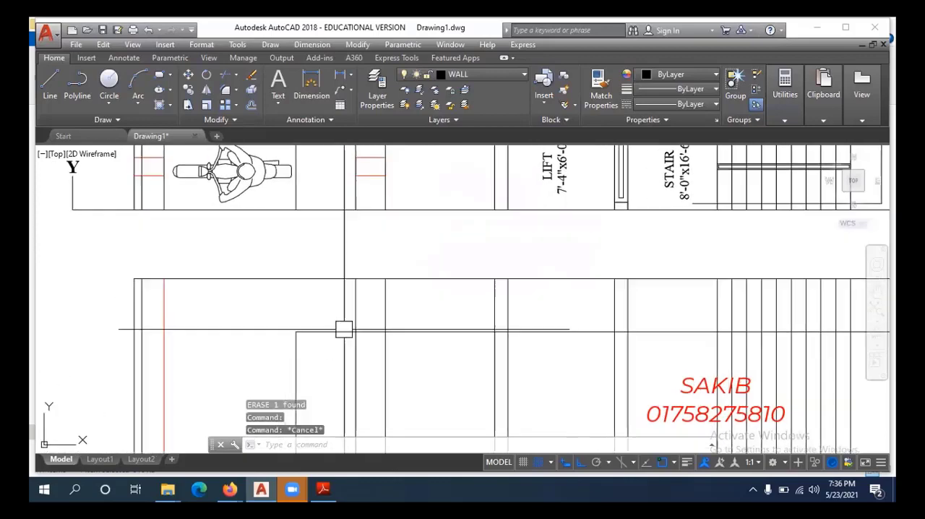
pyautogui.write('tr')
pyautogui.press('space')
pyautogui.press('space')
pyautogui.click(371, 333)
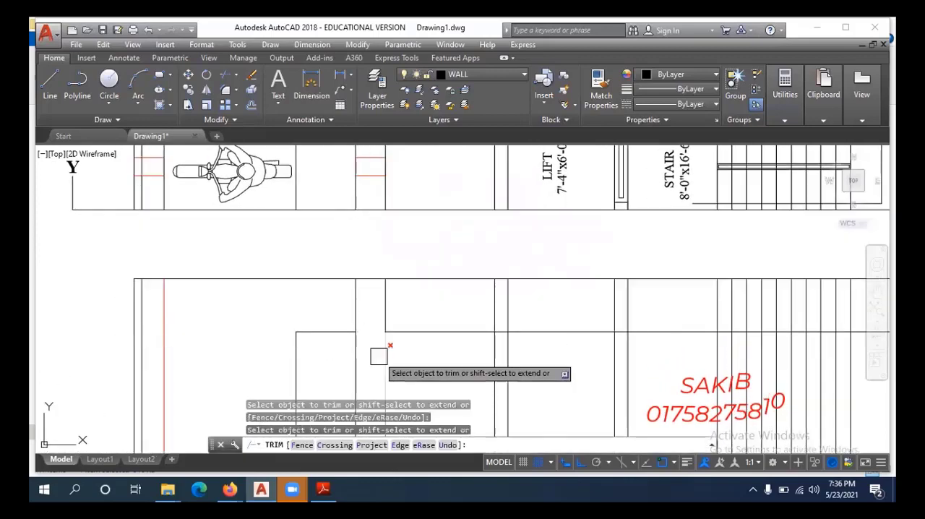
pyautogui.press('Escape')
pyautogui.press('Escape')
# Stretch the near end of the remaining door-height line from the middle column's edge to the lift's outer wall line.
pyautogui.click(400, 335)
pyautogui.click(384, 331)
pyautogui.click(494, 332)
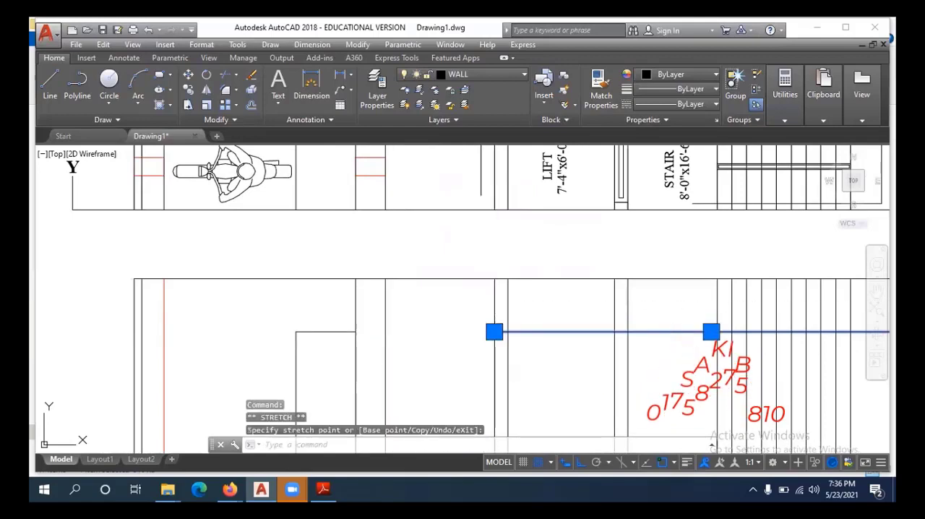
pyautogui.click(412, 296)
pyautogui.click(343, 299)
pyautogui.press('Escape')
pyautogui.press('Escape')
# Match the properties of the column line near Y onto the two edge lines of the middle column.
pyautogui.write('m')
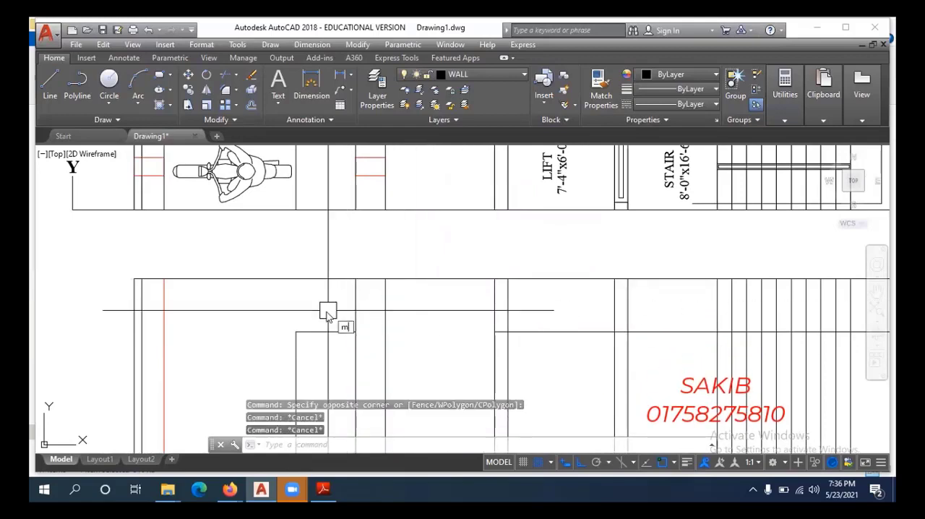
pyautogui.write('a')
pyautogui.press('space')
pyautogui.click(166, 307)
pyautogui.click(428, 307)
pyautogui.click(325, 303)
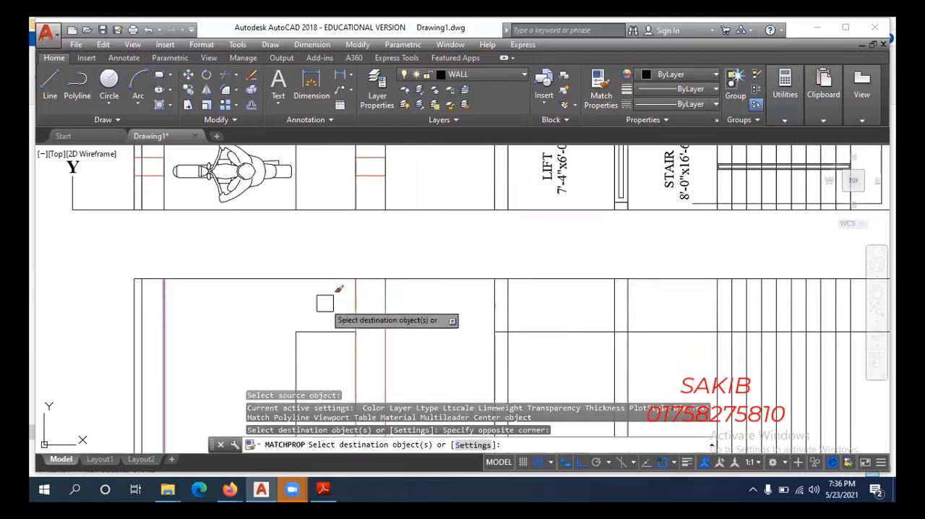
pyautogui.scroll(-3, 324, 303)
pyautogui.press('Escape')
pyautogui.press('Escape')
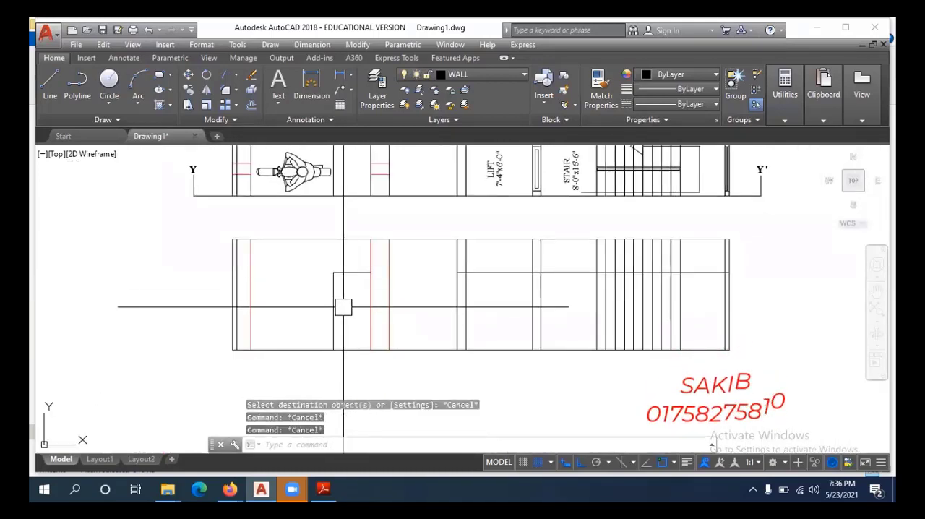
# Offset the door's head line and side line 2" inward to form the door frame.
pyautogui.write('o')
pyautogui.press('space')
pyautogui.write('2')
pyautogui.press('space')
pyautogui.scroll(3, 346, 291)
pyautogui.click(358, 260)
pyautogui.click(359, 305)
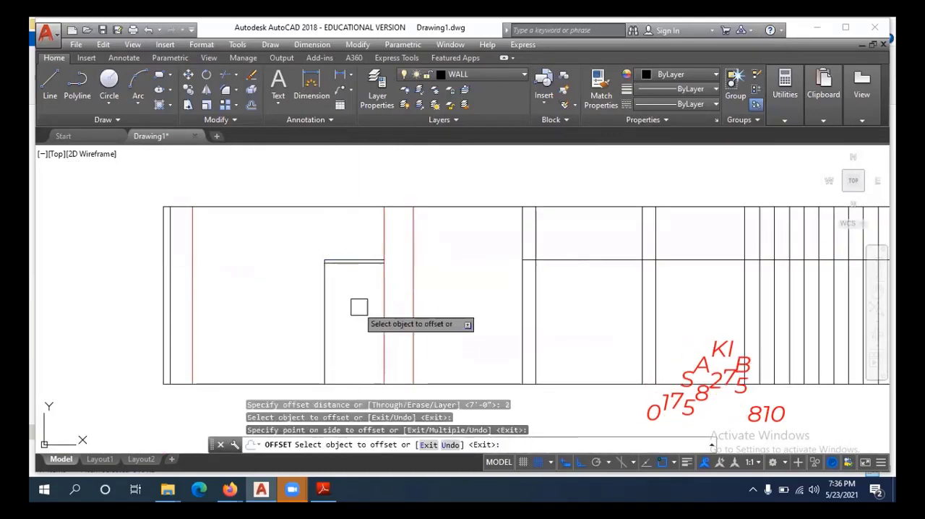
pyautogui.click(325, 297)
pyautogui.click(370, 287)
pyautogui.scroll(4, 329, 262)
pyautogui.press('Escape')
pyautogui.press('Escape')
# Trim the overlapping inner frame lines at the door's upper corner to make a clean corner.
pyautogui.write('tr')
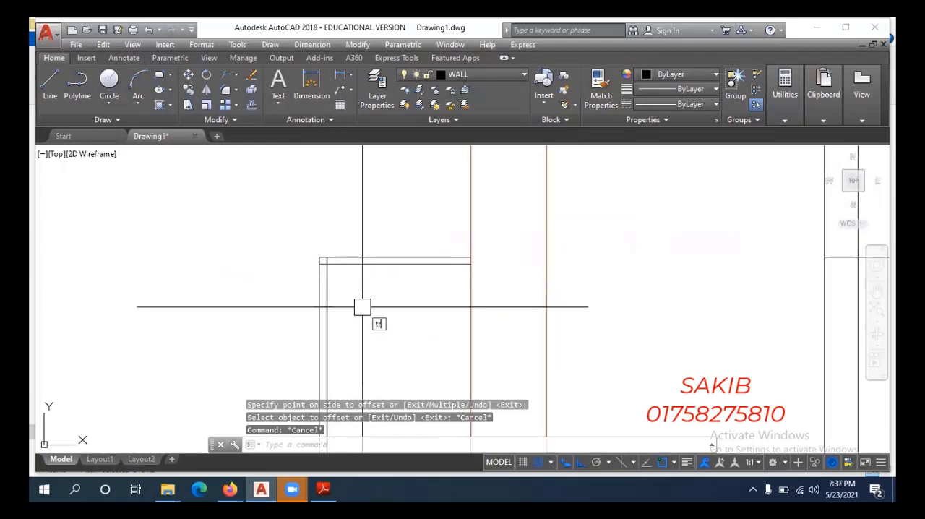
pyautogui.press('space')
pyautogui.press('space')
pyautogui.scroll(6, 318, 270)
pyautogui.press('Escape')
pyautogui.scroll(-5, 376, 260)
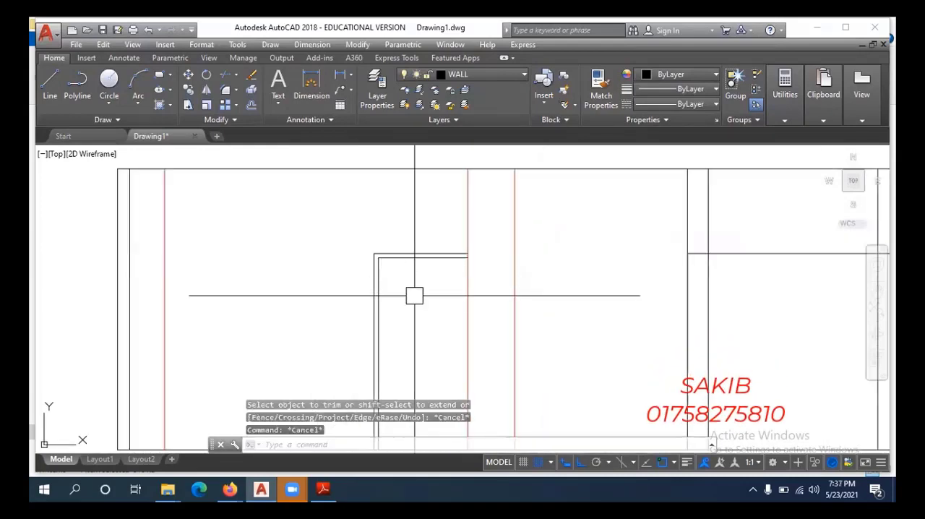
# Move the door frame's head and side lines to the DOOR layer.
pyautogui.click(409, 237)
pyautogui.click(352, 281)
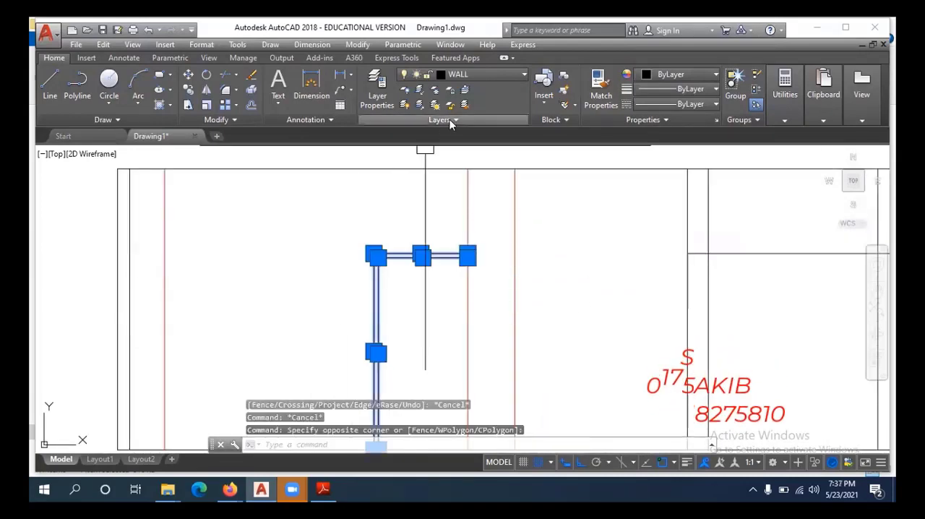
pyautogui.click(472, 77)
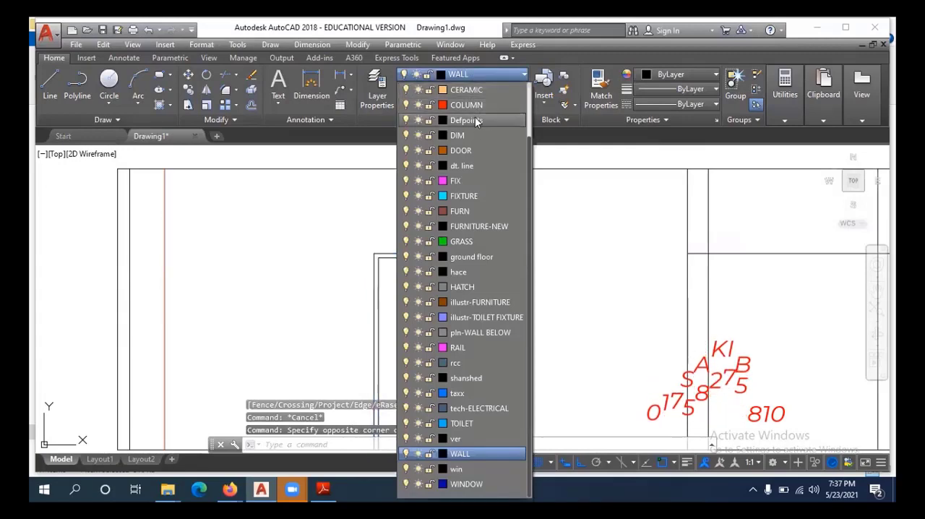
pyautogui.click(455, 155)
pyautogui.scroll(-5, 409, 256)
pyautogui.press('Escape')
# Stretch the remaining door-height line's near end across the lift to the wall line beside the stair.
pyautogui.moveTo(415, 287)
pyautogui.mouseDown(button='middle')
pyautogui.moveTo(403, 330)
pyautogui.moveTo(417, 338)
pyautogui.moveTo(402, 417)
pyautogui.moveTo(405, 330)
pyautogui.moveTo(347, 350)
pyautogui.mouseUp(button='middle')
pyautogui.scroll(-3, 403, 330)
pyautogui.scroll(2, 404, 276)
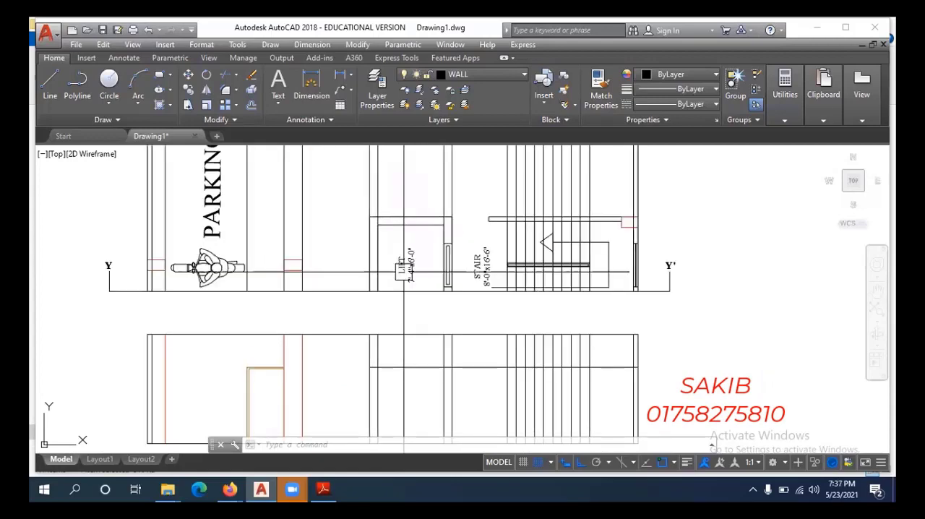
pyautogui.moveTo(407, 361); pyautogui.dragTo(407, 328, button='middle')
pyautogui.click(407, 332)
pyautogui.click(367, 331)
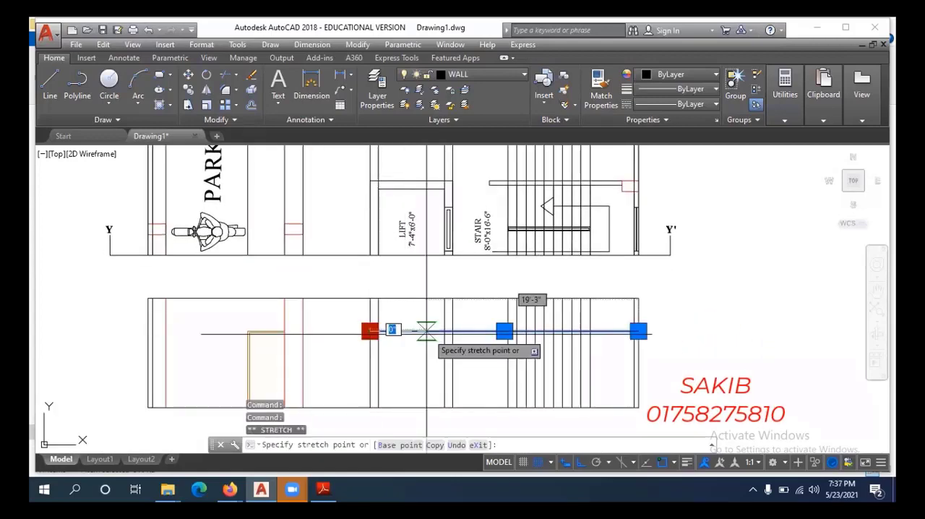
pyautogui.press('Escape')
pyautogui.scroll(2, 397, 320)
pyautogui.press('Escape')
pyautogui.press('Escape')
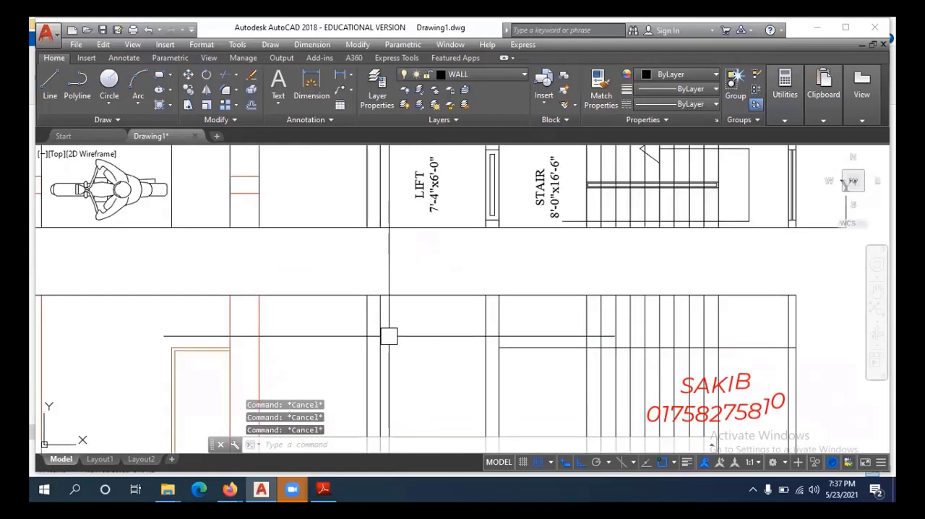
# Erase the remaining door-height line between the lift's stair-side wall and the outer wall at Y'.
pyautogui.scroll(-5, 390, 335)
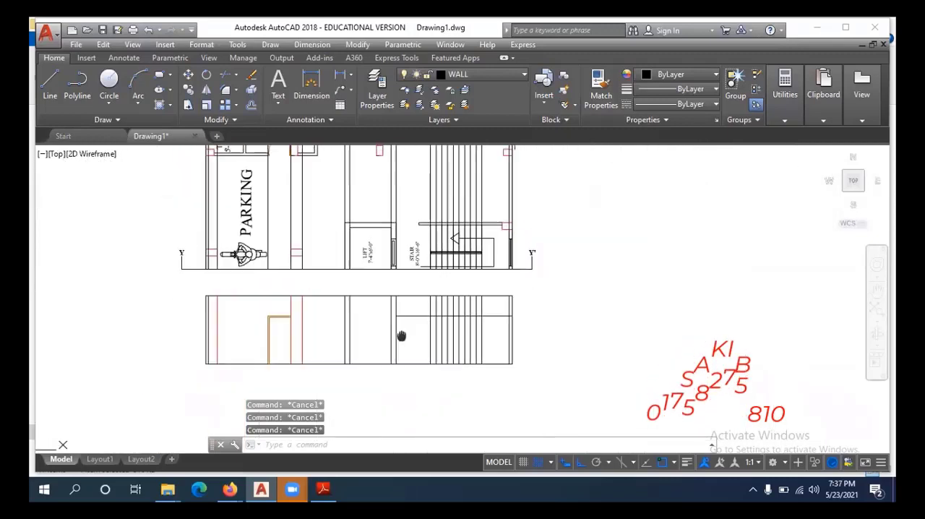
pyautogui.scroll(4, 372, 336)
pyautogui.click(363, 320)
pyautogui.write('e')
pyautogui.press('Return')
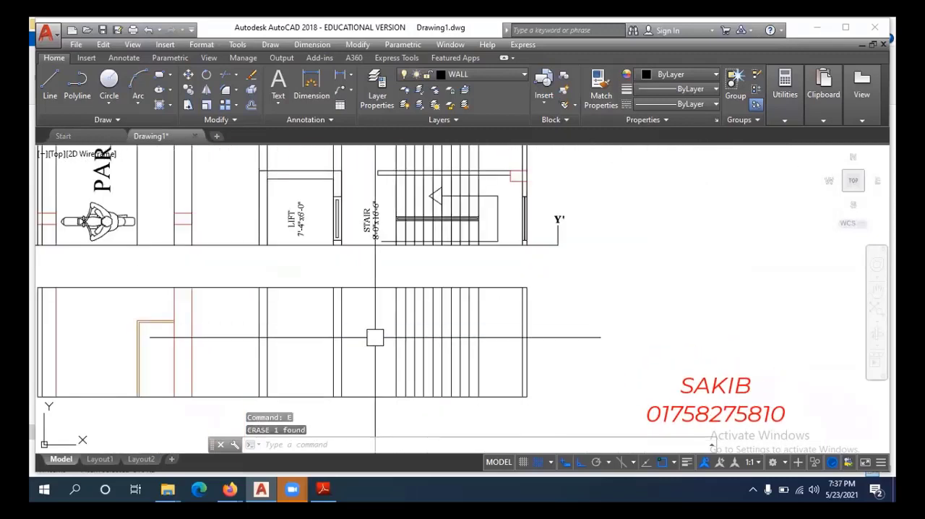
# Draw a polyline from the base of the first projected stair line: 6" up, 10" across, and 6" up.
pyautogui.moveTo(414, 276); pyautogui.dragTo(417, 276, button='middle')
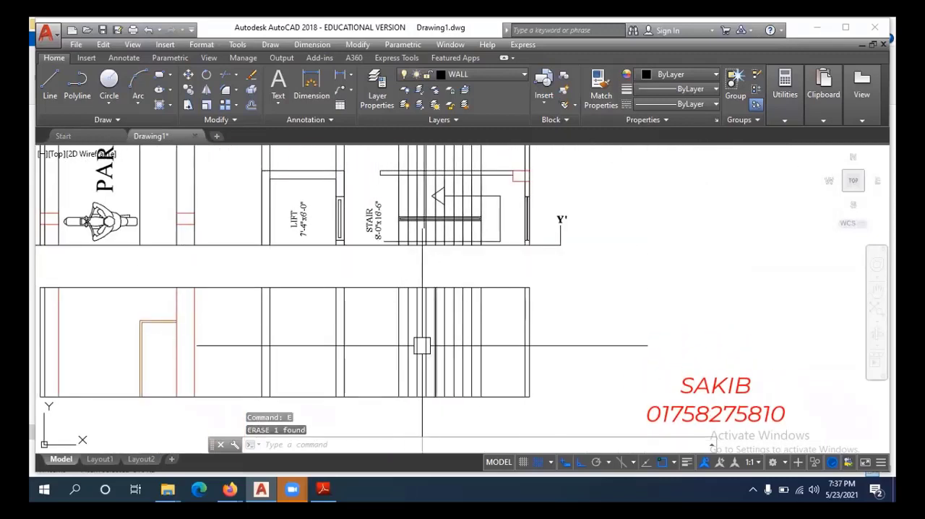
pyautogui.scroll(2, 406, 411)
pyautogui.moveTo(400, 396); pyautogui.dragTo(387, 385)
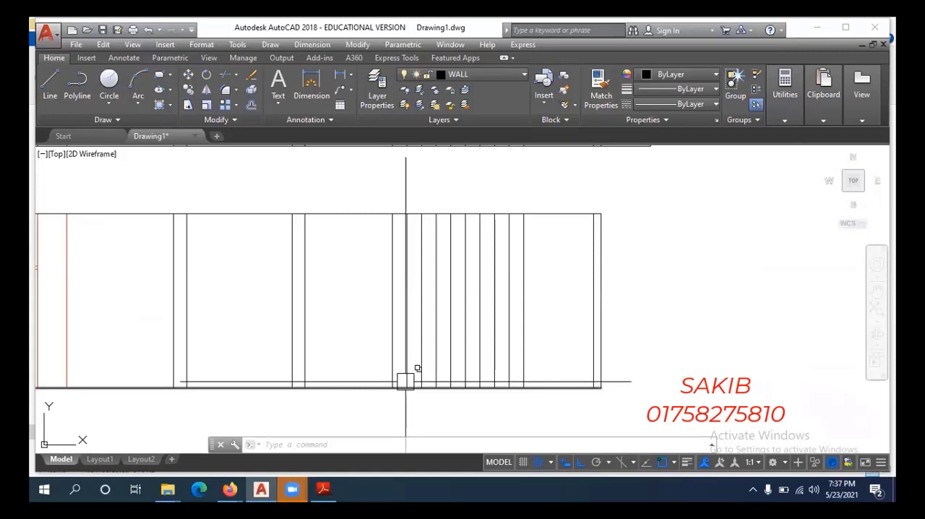
pyautogui.moveTo(406, 380); pyautogui.dragTo(406, 379)
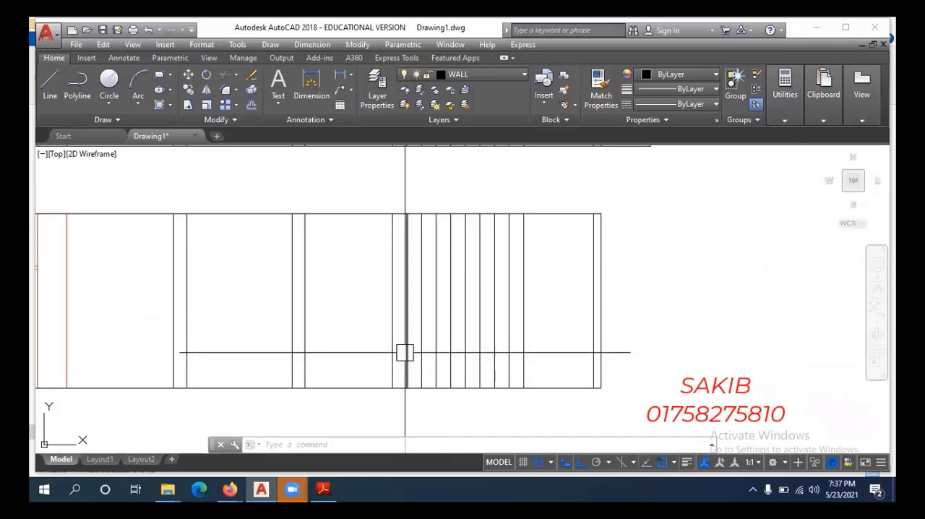
pyautogui.press('Escape')
pyautogui.scroll(4, 384, 396)
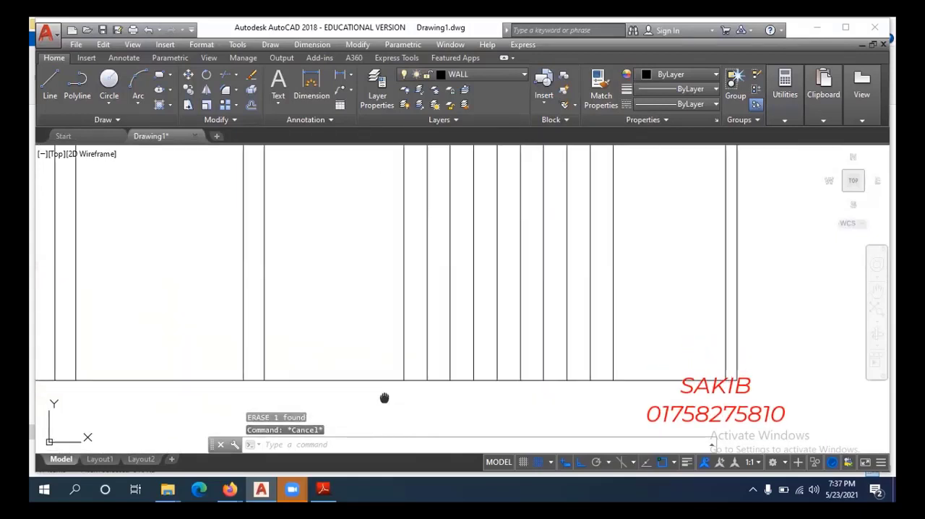
pyautogui.scroll(2, 409, 375)
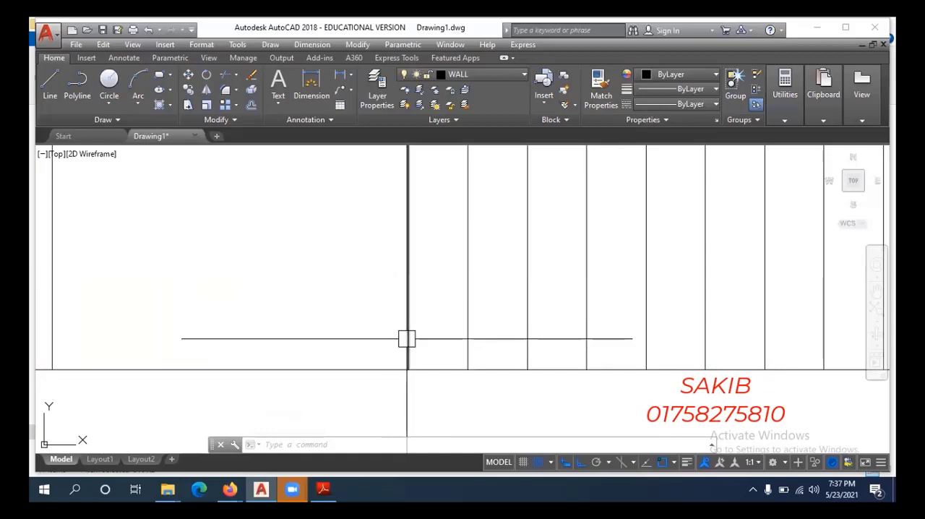
pyautogui.press('Escape')
pyautogui.press('Escape')
pyautogui.press('Escape')
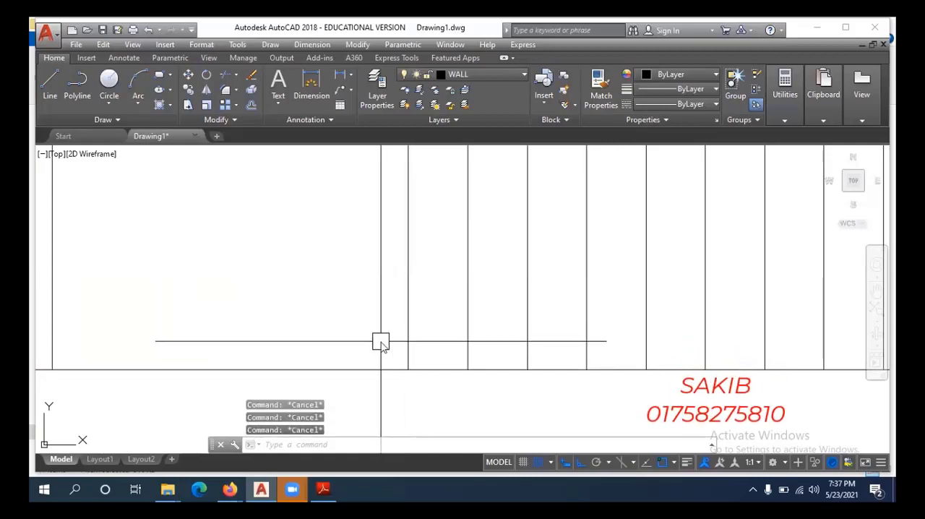
pyautogui.write('pl')
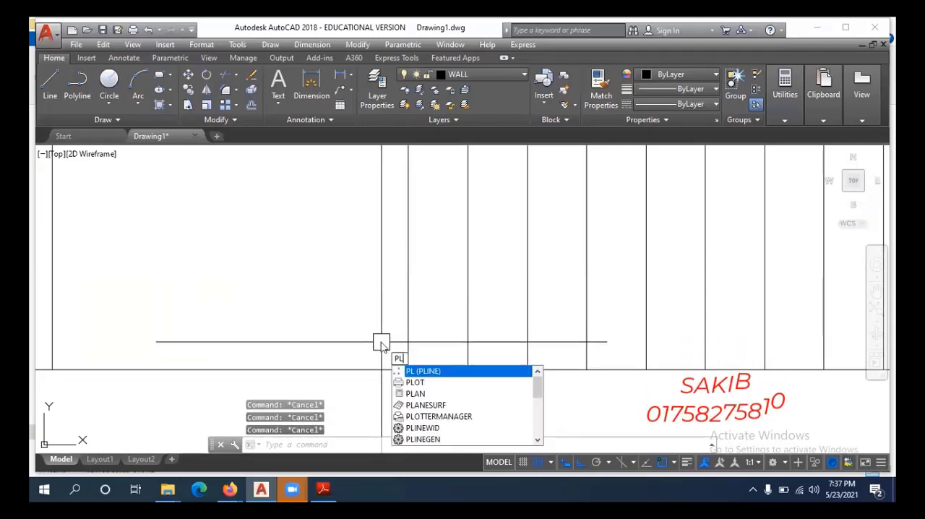
pyautogui.press('Return')
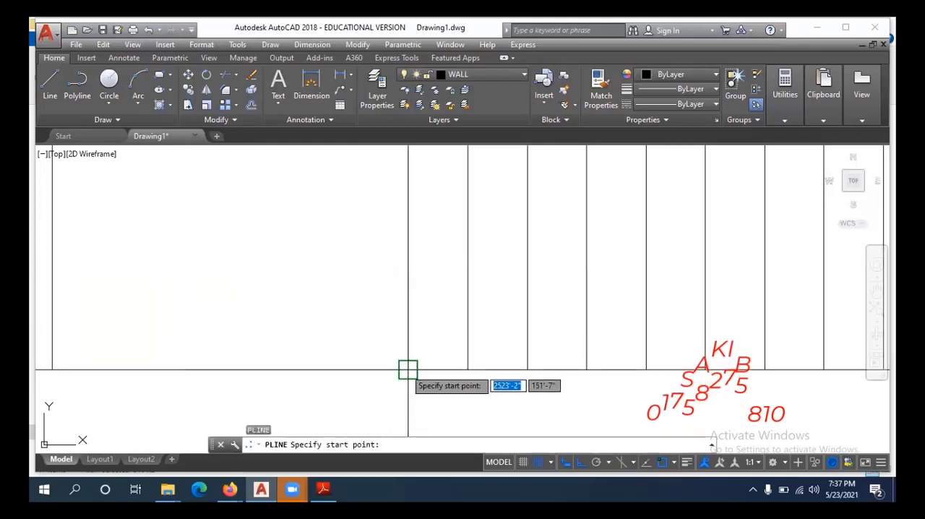
pyautogui.click(406, 370)
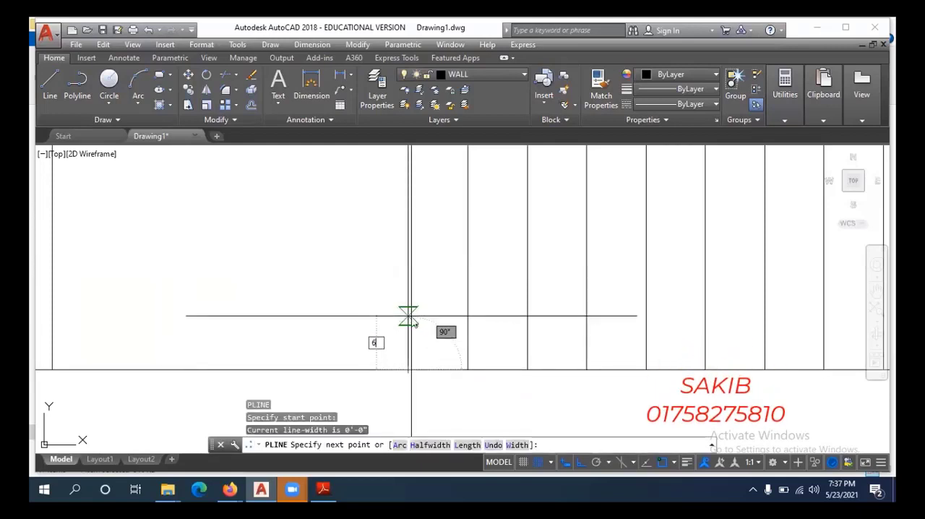
pyautogui.write('6')
pyautogui.press('Return')
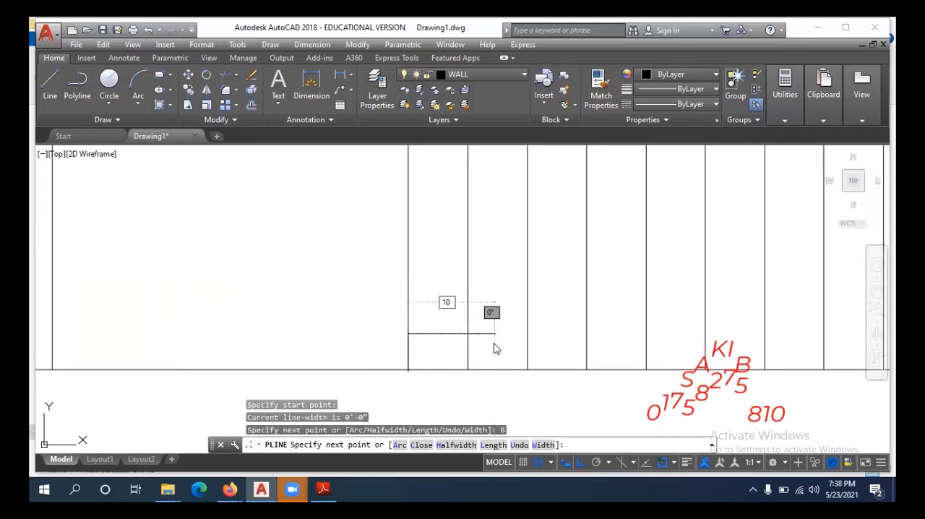
pyautogui.press('Return')
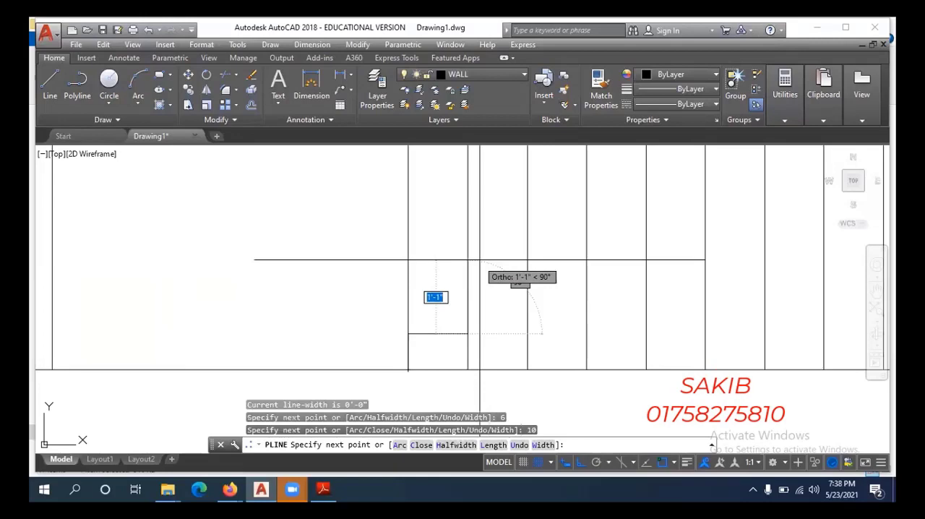
pyautogui.press('Return')
pyautogui.press('Return')
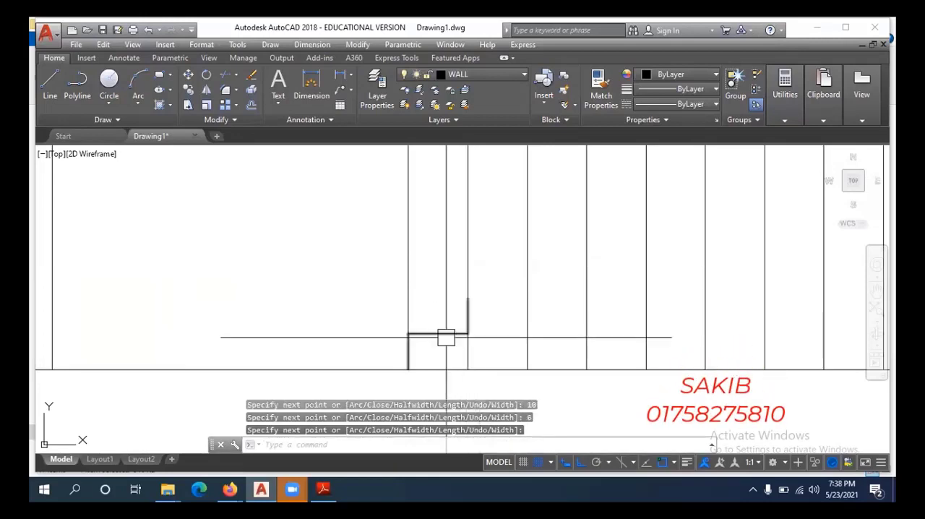
# Draw the second tread as a horizontal line from the top of the second riser to the next projected stair line.
pyautogui.click(441, 333)
pyautogui.press('Escape')
pyautogui.press('Escape')
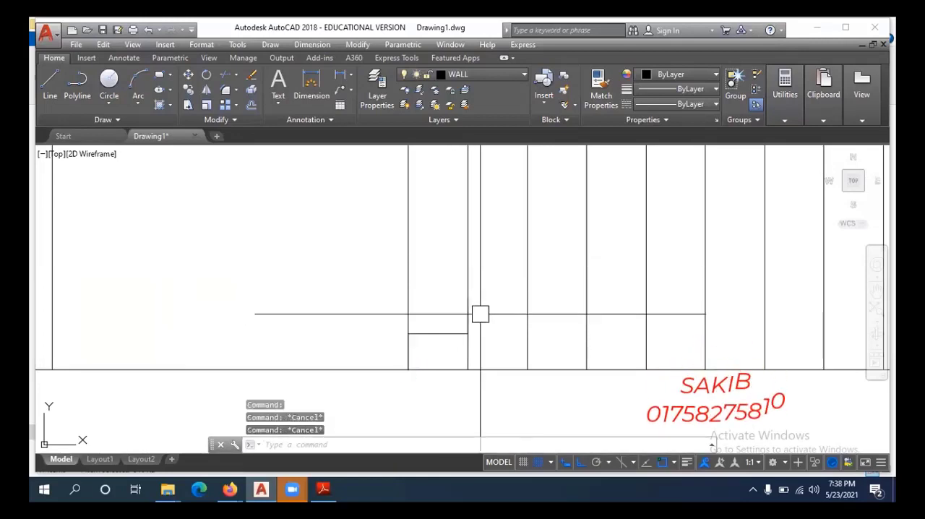
pyautogui.write('l')
pyautogui.press('Return')
pyautogui.click(467, 298)
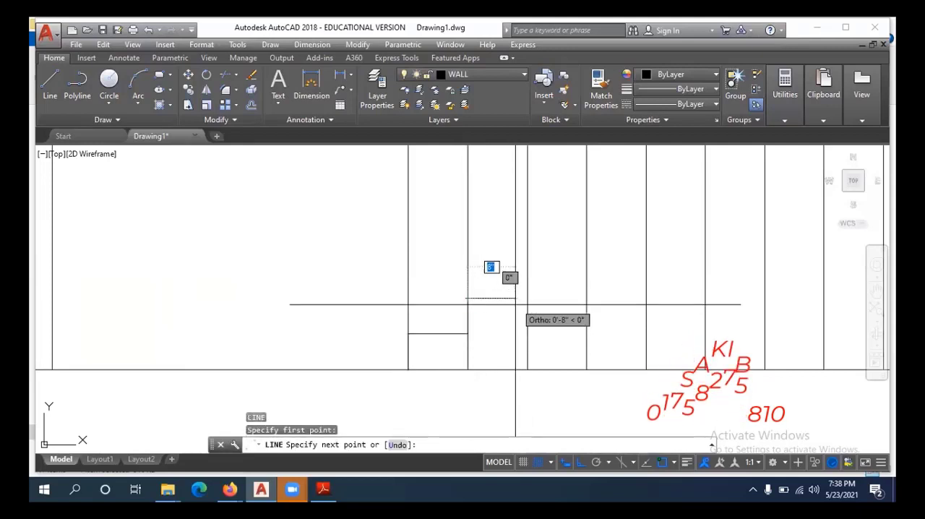
pyautogui.press('Escape')
# Join the second tread line with the riser-and-tread polyline into one two-step profile.
pyautogui.click(439, 334)
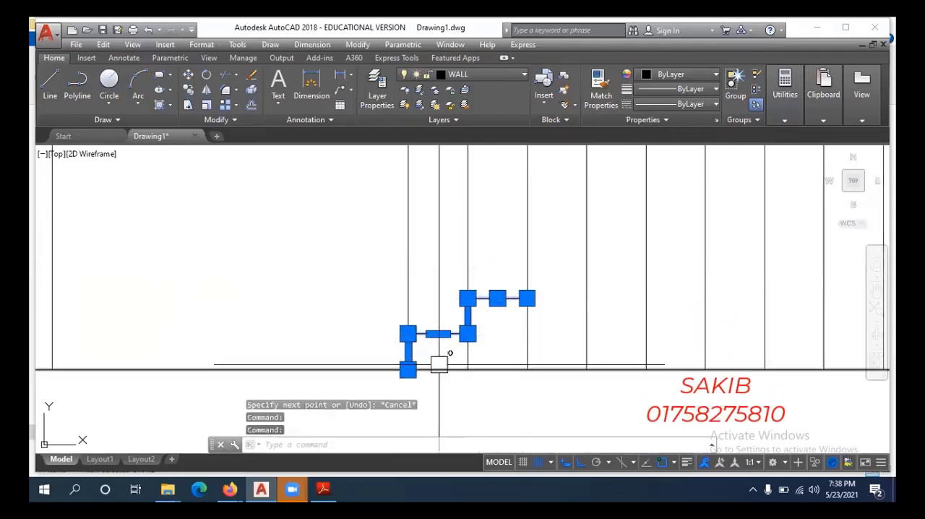
pyautogui.write('j')
pyautogui.press('Return')
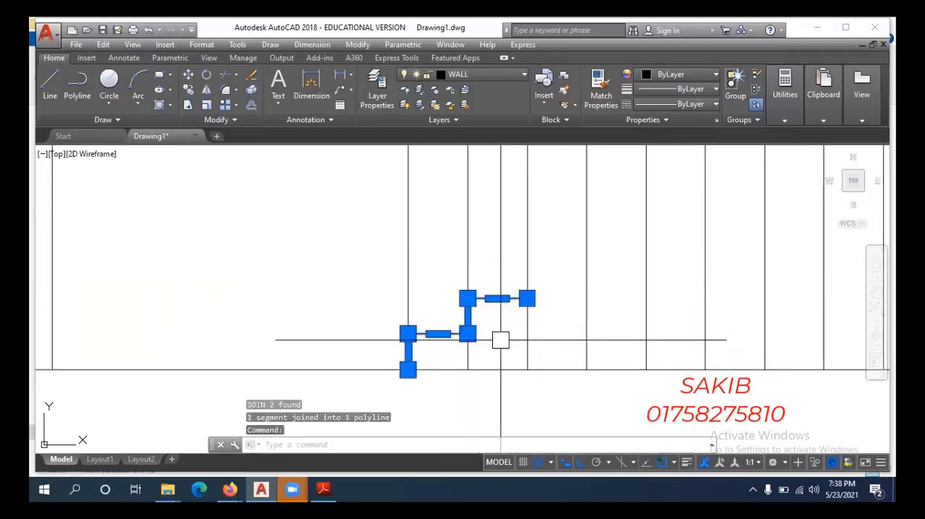
pyautogui.moveTo(500, 340); pyautogui.dragTo(454, 347, button='middle')
pyautogui.press('Escape')
# Copy the two-step profile four times from its base point, end to end up the projected stair lines, to complete the flight.
pyautogui.click(462, 310)
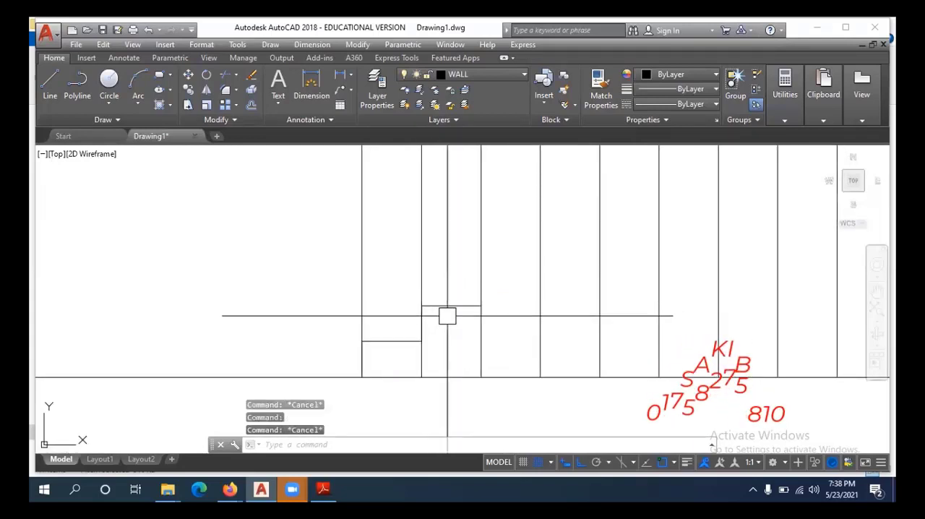
pyautogui.moveTo(452, 330); pyautogui.dragTo(447, 310, button='middle')
pyautogui.write('o')
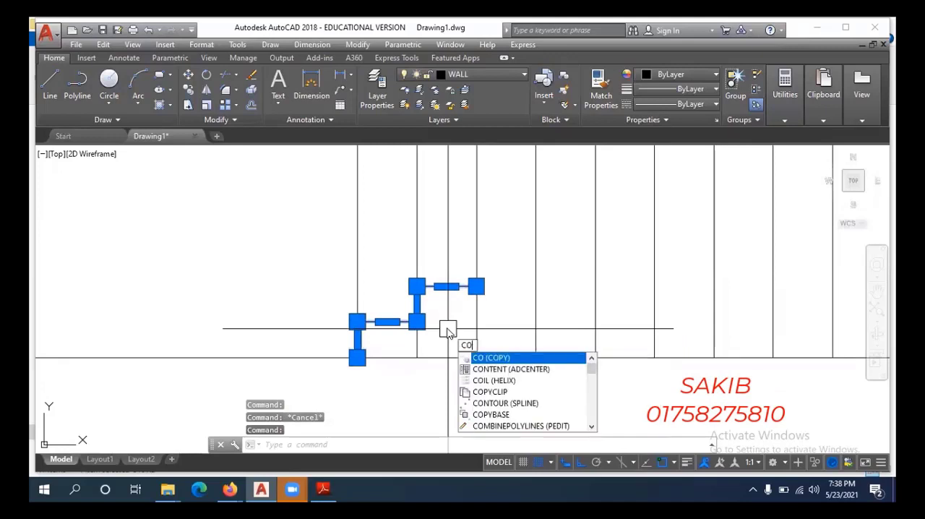
pyautogui.press('Return')
pyautogui.click(357, 355)
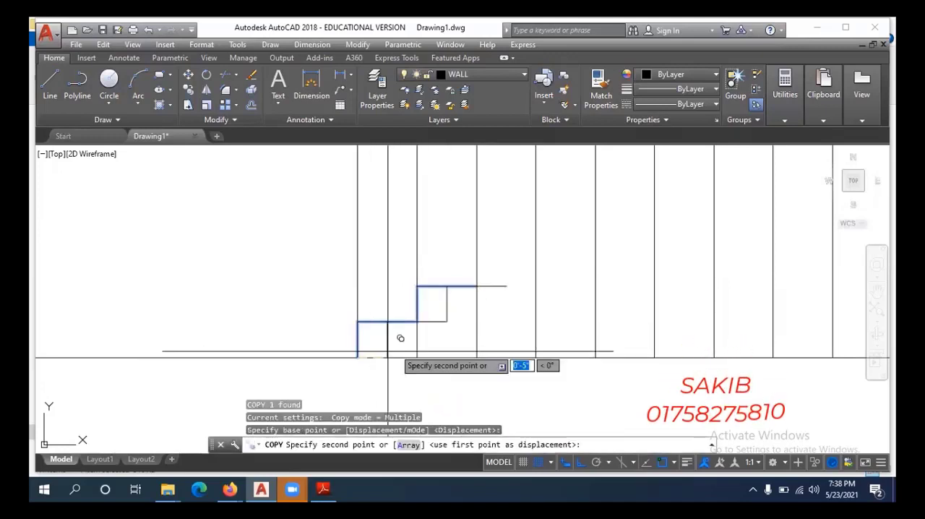
pyautogui.click(476, 286)
pyautogui.moveTo(583, 236); pyautogui.dragTo(448, 364, button='middle')
pyautogui.scroll(-4, 491, 322)
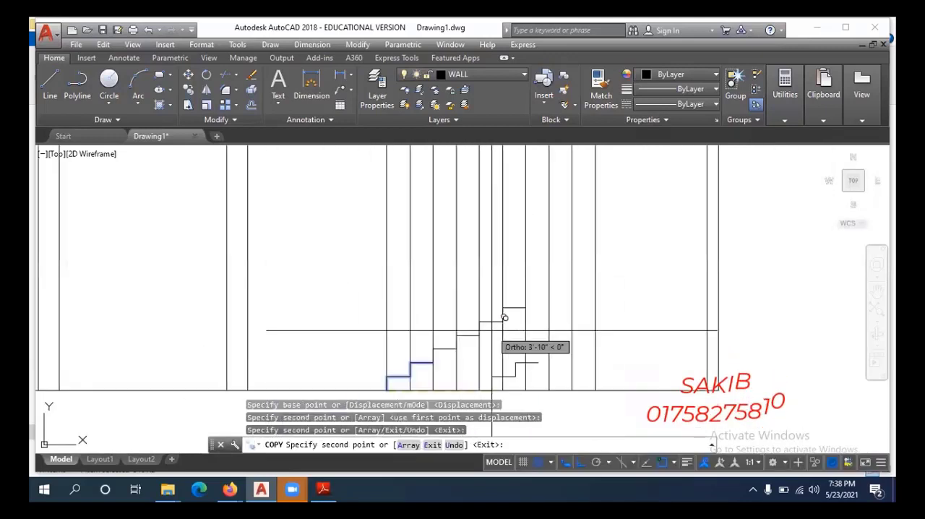
pyautogui.click(525, 307)
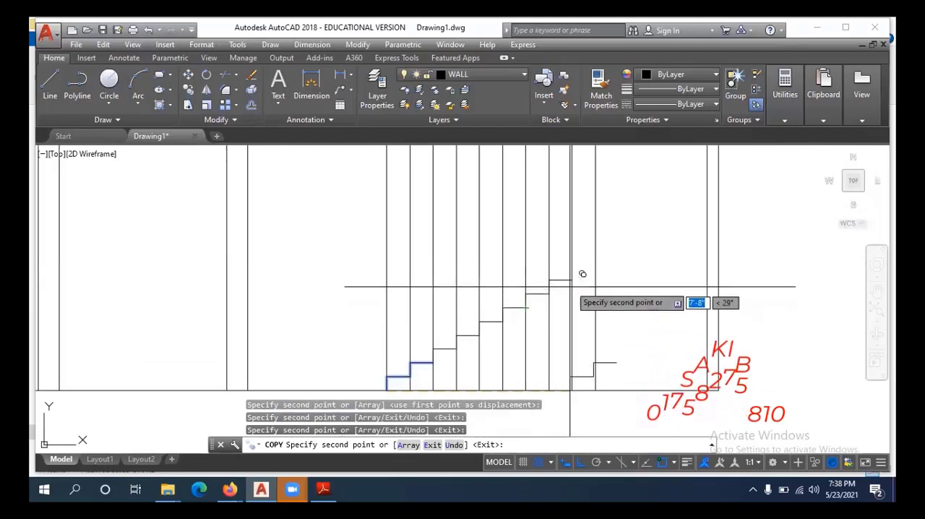
pyautogui.press('Escape')
# Add a vertical linear dimension for the flight's total rise, from the end of the top tread to the floor line.
pyautogui.moveTo(633, 295); pyautogui.dragTo(515, 323, button='middle')
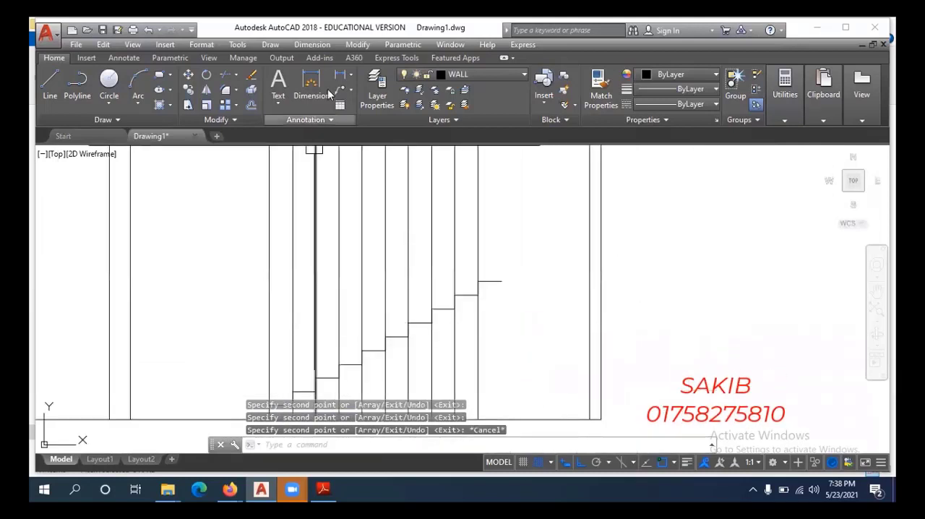
pyautogui.click(344, 75)
pyautogui.scroll(-3, 491, 246)
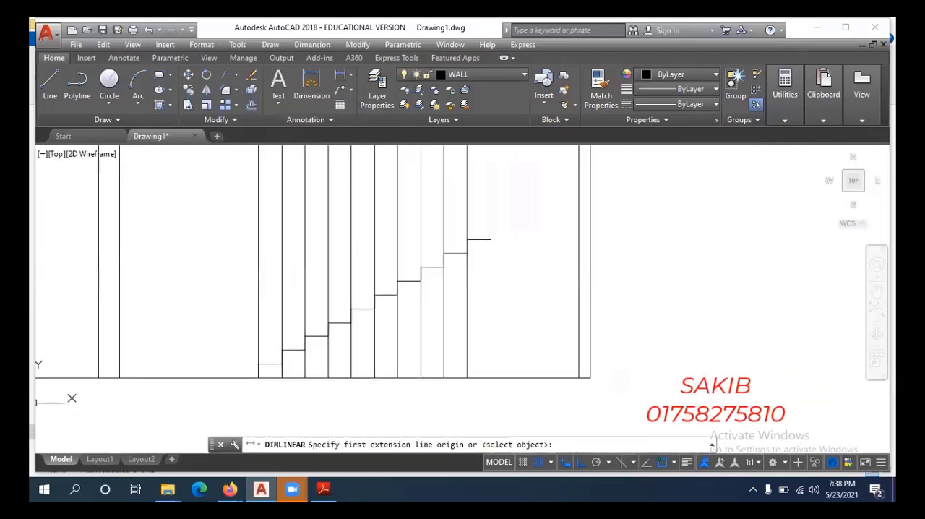
pyautogui.scroll(2, 491, 246)
pyautogui.click(491, 242)
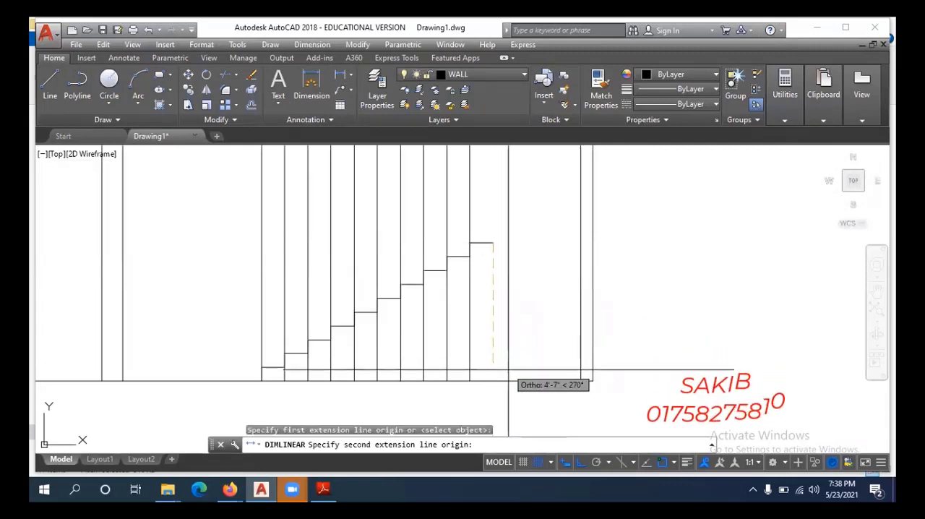
pyautogui.click(488, 384)
pyautogui.click(496, 329)
pyautogui.moveTo(525, 326)
pyautogui.mouseDown(button='middle')
pyautogui.moveTo(559, 347)
pyautogui.moveTo(547, 348)
pyautogui.mouseUp(button='middle')
pyautogui.scroll(2, 535, 263)
pyautogui.scroll(-2, 573, 278)
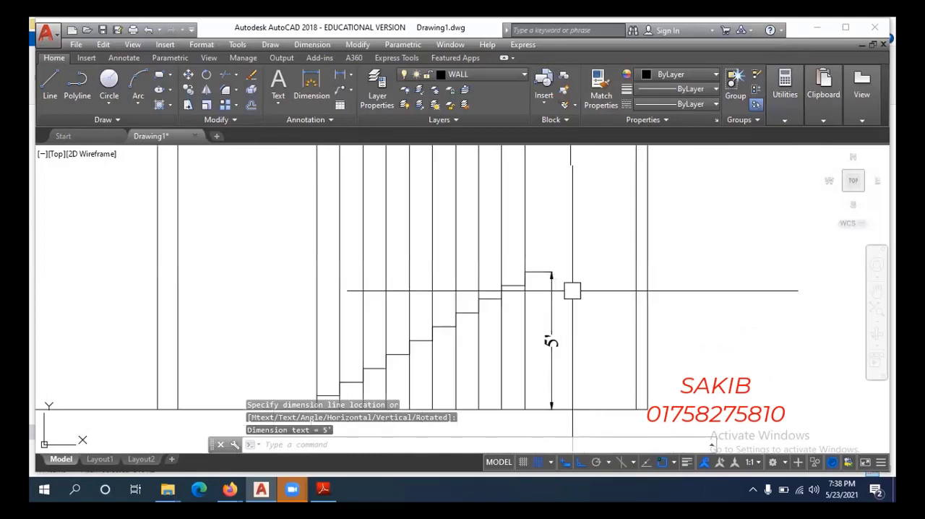
# Look over the flight against the section's full height and erase the vertical dimension of the stair's rise.
pyautogui.scroll(-2, 579, 284)
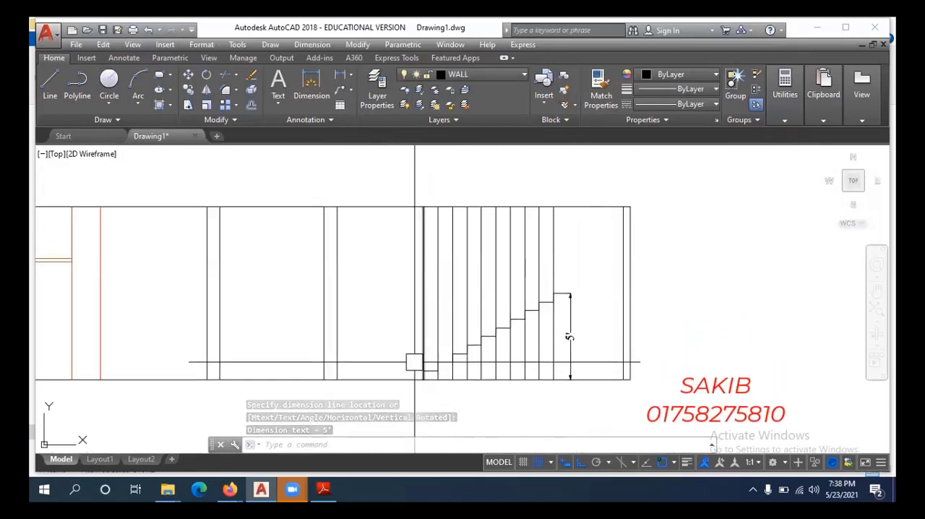
pyautogui.scroll(2, 561, 283)
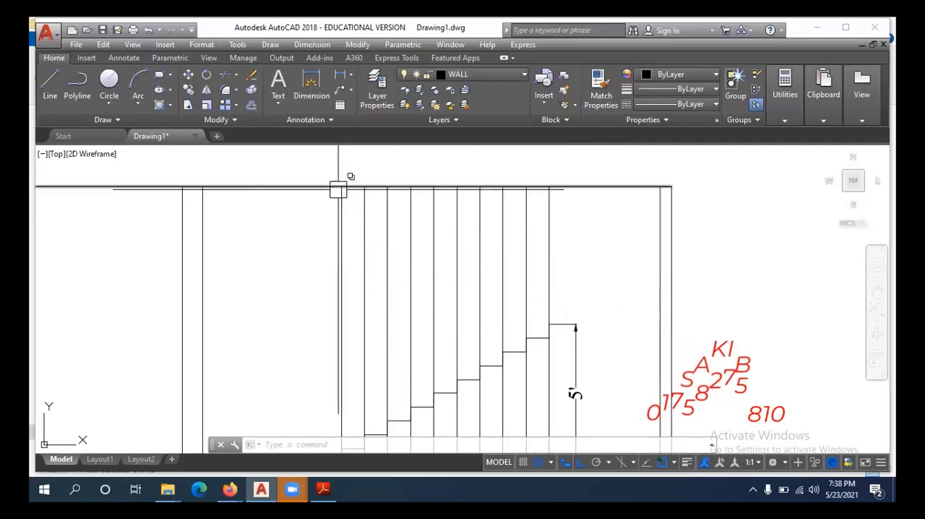
pyautogui.scroll(-2, 541, 282)
pyautogui.scroll(2, 524, 297)
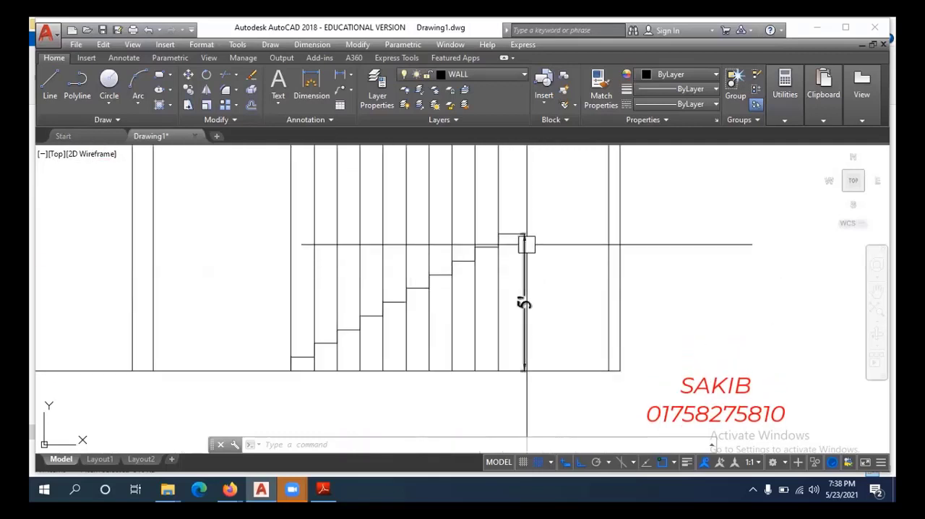
pyautogui.scroll(2, 531, 268)
pyautogui.scroll(-2, 520, 270)
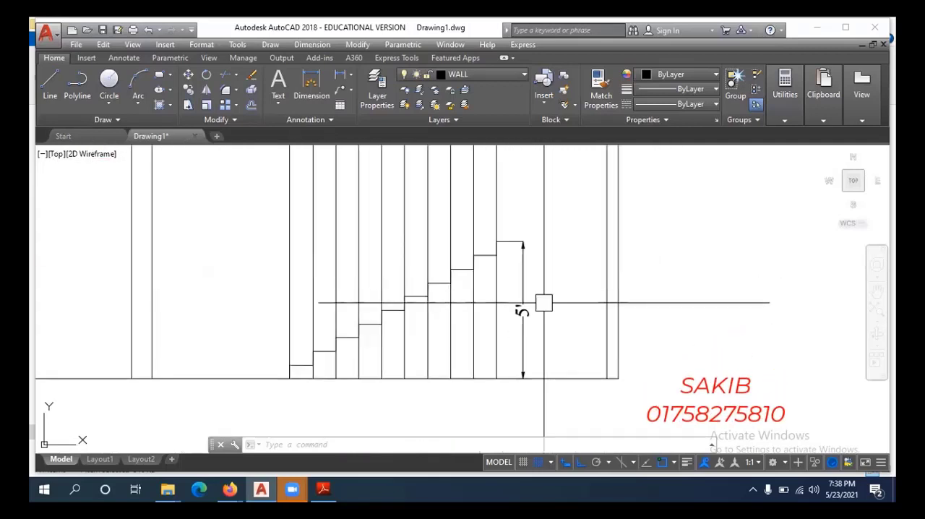
pyautogui.scroll(-2, 544, 303)
pyautogui.scroll(2, 492, 307)
pyautogui.moveTo(565, 264); pyautogui.dragTo(550, 281, button='middle')
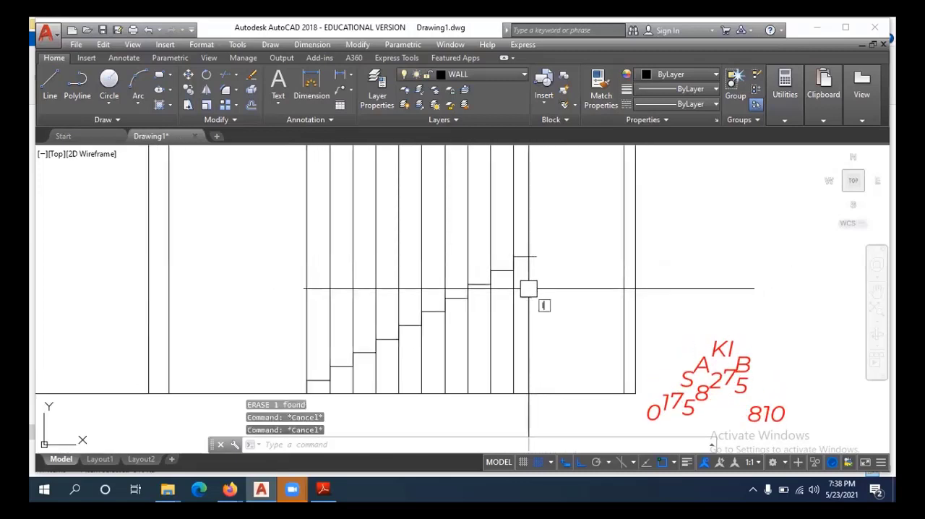
# Draw the landing as a horizontal line from the end of the top tread to the outer face of the end wall.
pyautogui.write('l')
pyautogui.press('Return')
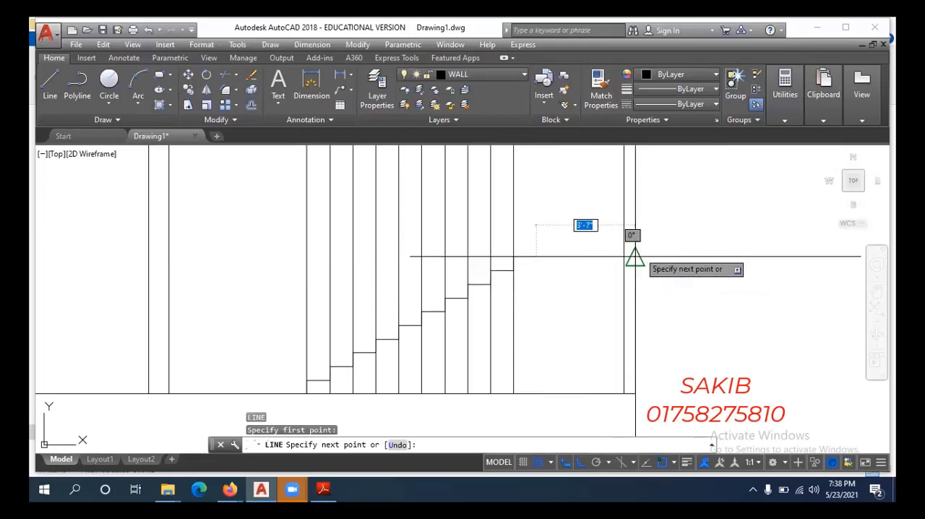
pyautogui.click(635, 256)
pyautogui.press('Escape')
# Join all the two-step polylines of the flight into one continuous stair profile.
pyautogui.scroll(4, 501, 275)
pyautogui.click(502, 263)
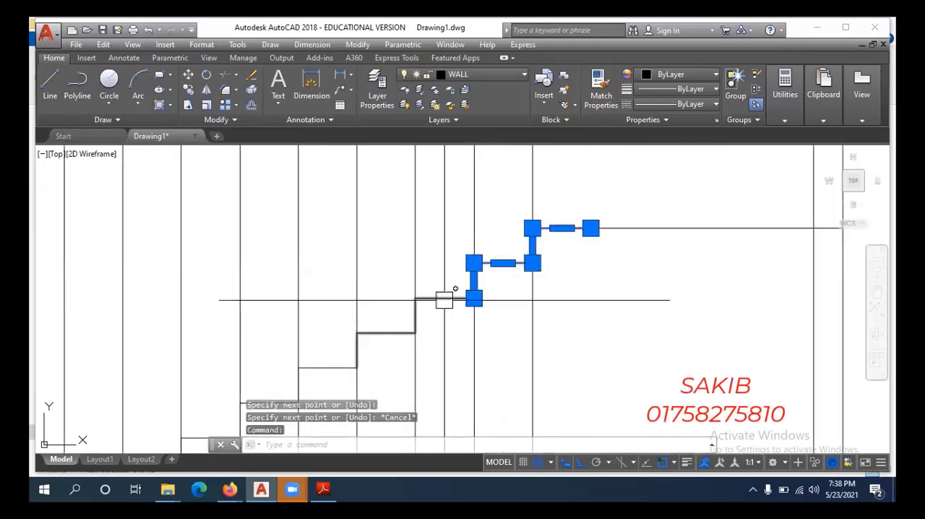
pyautogui.moveTo(443, 299); pyautogui.dragTo(464, 243, button='middle')
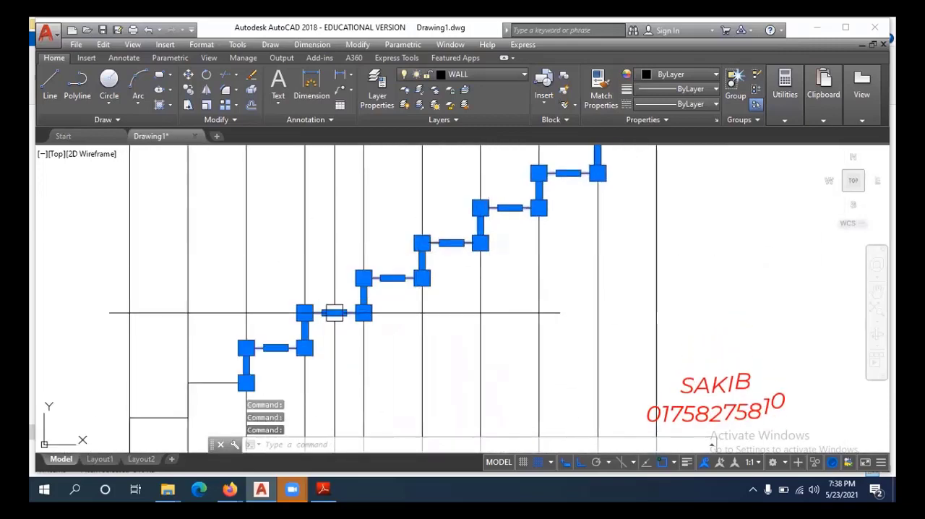
pyautogui.moveTo(333, 313); pyautogui.dragTo(489, 240, button='middle')
pyautogui.scroll(-4, 365, 272)
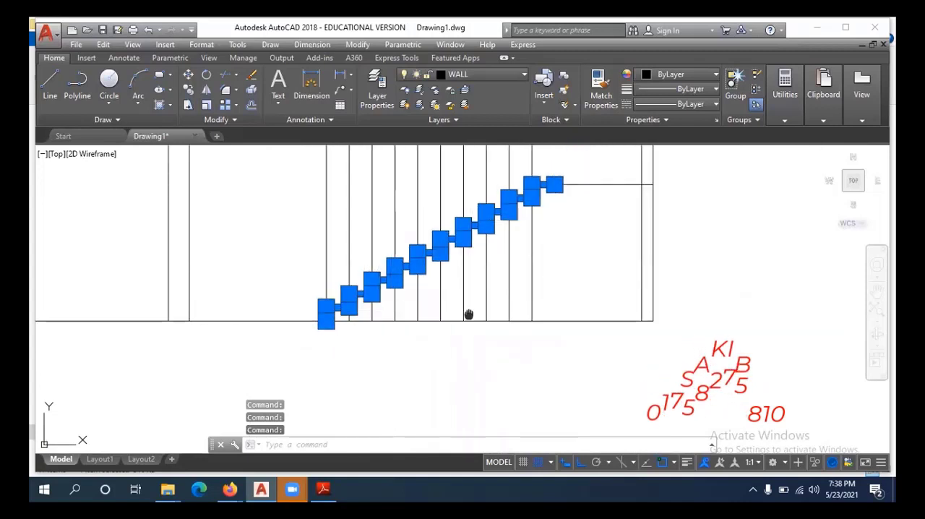
pyautogui.write('j')
pyautogui.press('Return')
pyautogui.scroll(2, 390, 257)
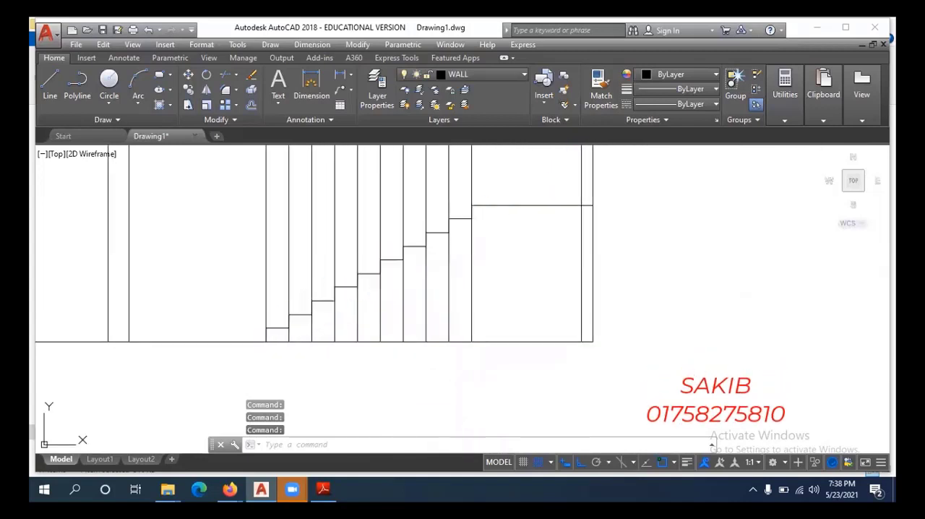
# Check that the lower flight's stair profile selects as one continuous polyline and inspect its upper steps near the landing.
pyautogui.click(392, 265)
pyautogui.scroll(-2, 393, 299)
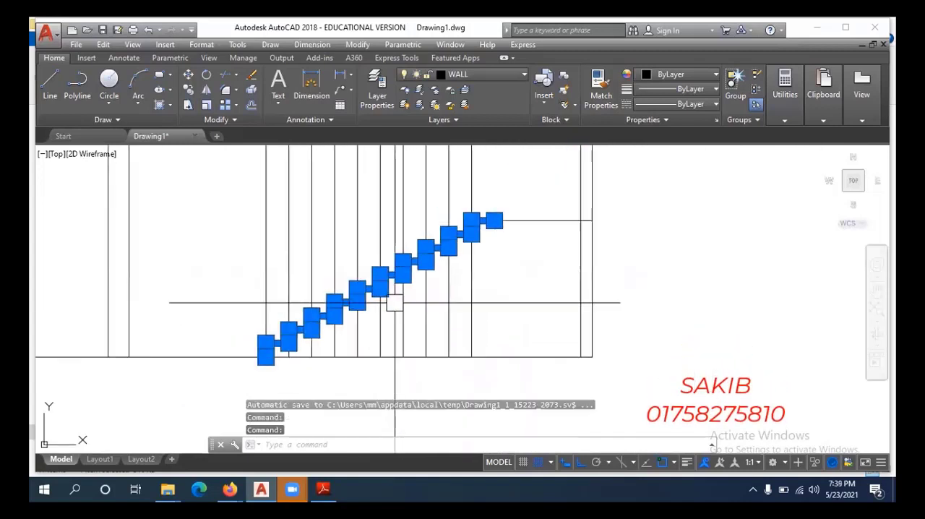
pyautogui.press('Escape')
pyautogui.moveTo(490, 280); pyautogui.dragTo(481, 330, button='middle')
pyautogui.scroll(2, 441, 279)
pyautogui.click(453, 287)
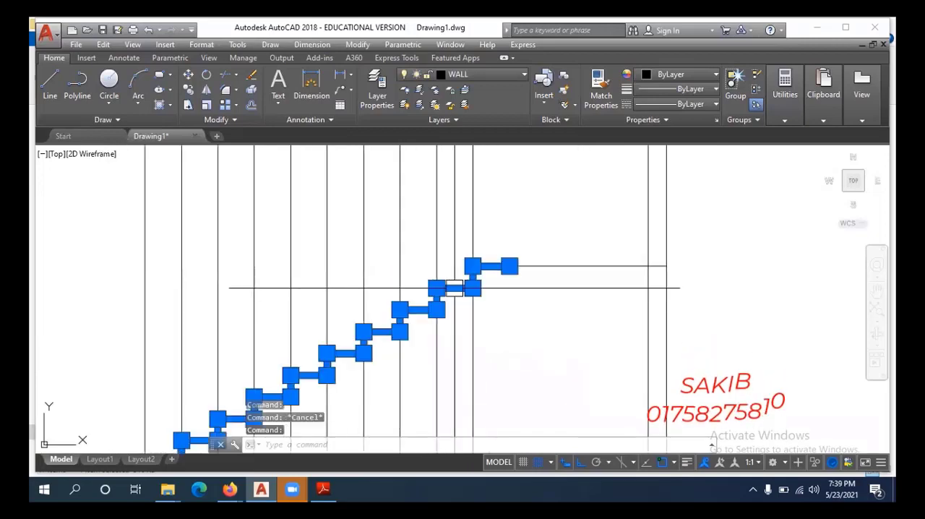
pyautogui.scroll(-4, 455, 273)
pyautogui.scroll(4, 479, 271)
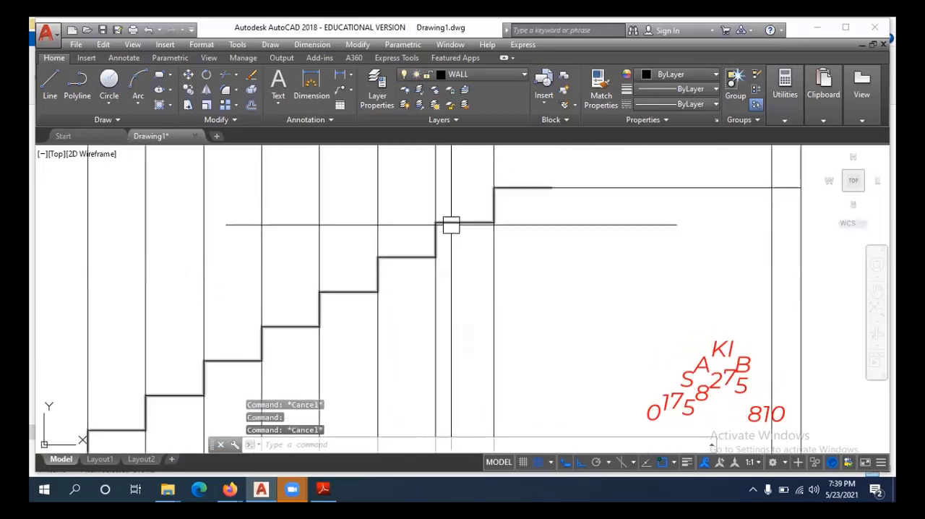
# Mirror the stair profile about the horizontal landing line, keeping the original, to form the upper flight.
pyautogui.scroll(-1, 453, 282)
pyautogui.scroll(-4, 505, 296)
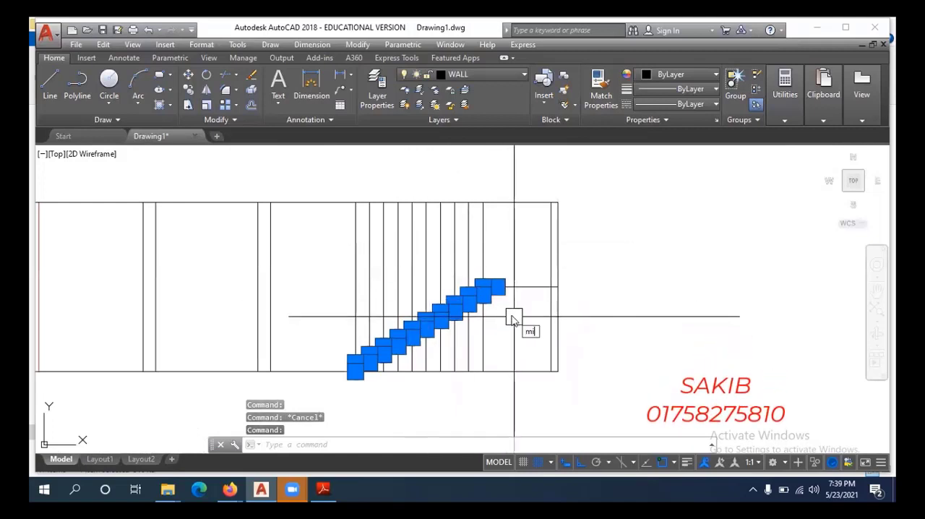
pyautogui.press('Return')
pyautogui.scroll(3, 506, 311)
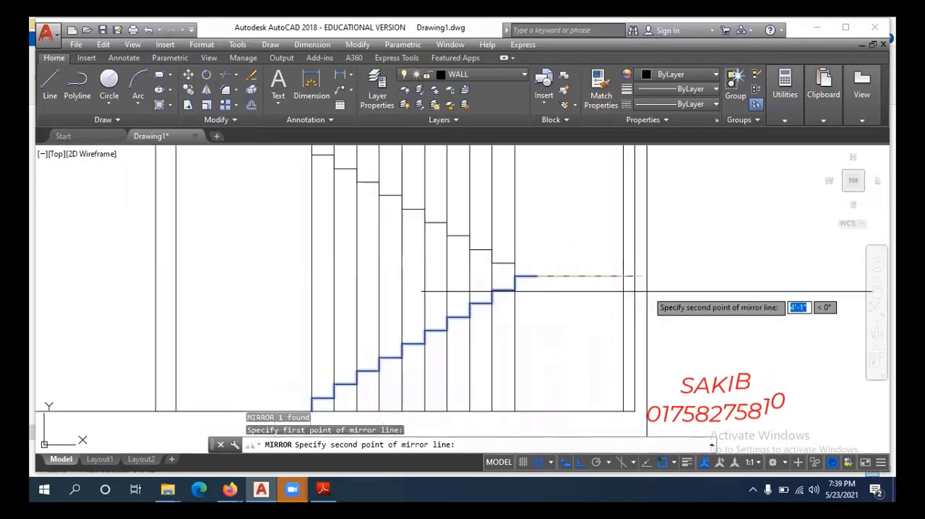
pyautogui.click(672, 296)
pyautogui.press('Return')
# Erase the vertical tread projection lines that cross the upper and lower flights.
pyautogui.scroll(-4, 673, 295)
pyautogui.scroll(4, 542, 290)
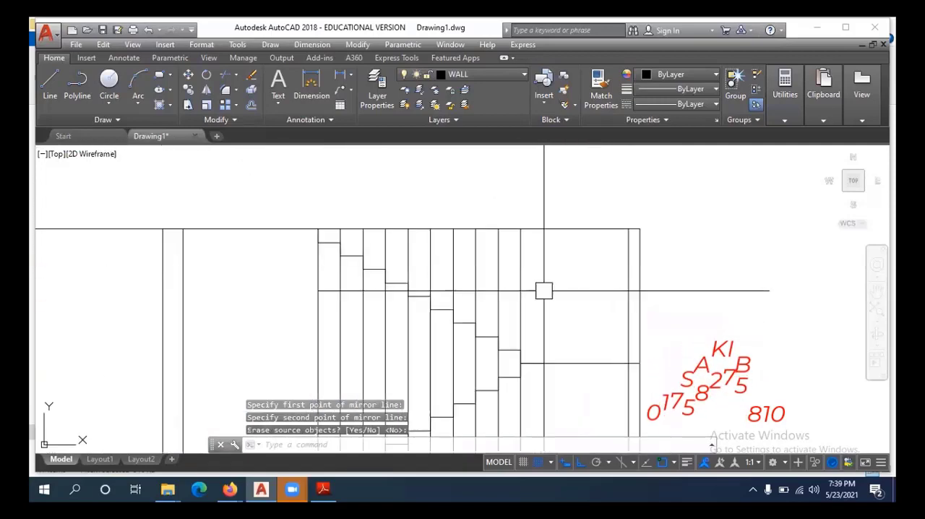
pyautogui.click(544, 272)
pyautogui.click(419, 272)
pyautogui.write('e')
pyautogui.press('Return')
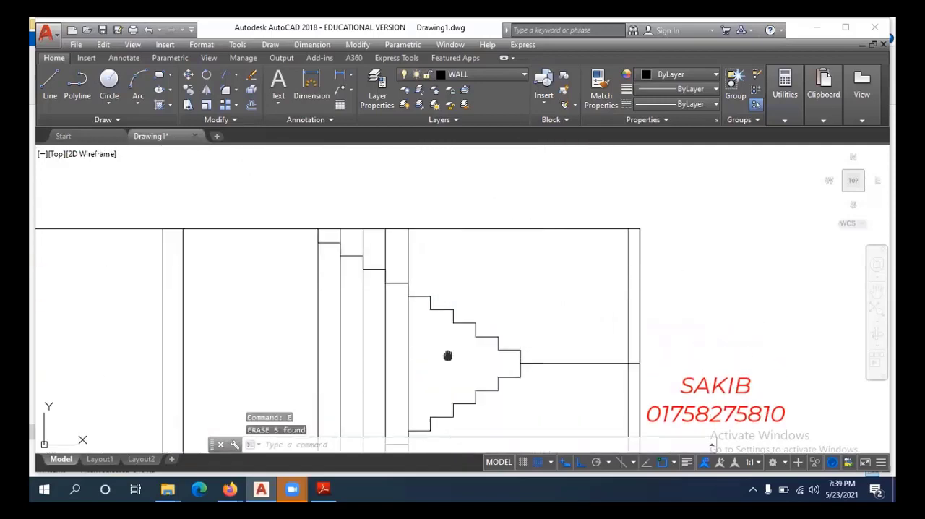
pyautogui.moveTo(447, 355); pyautogui.dragTo(480, 315, button='middle')
pyautogui.click(469, 310)
pyautogui.click(321, 325)
pyautogui.write('e')
pyautogui.press('Return')
pyautogui.scroll(-4, 466, 354)
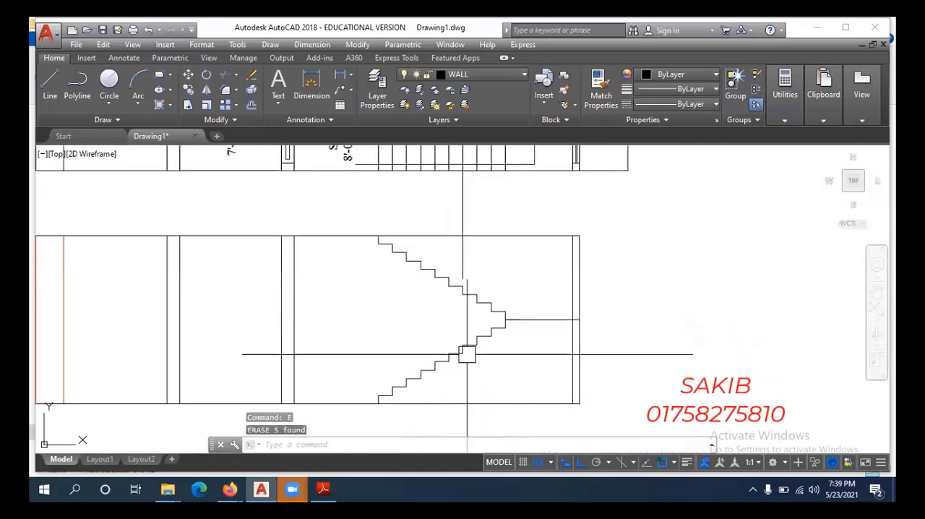
pyautogui.scroll(5, 490, 363)
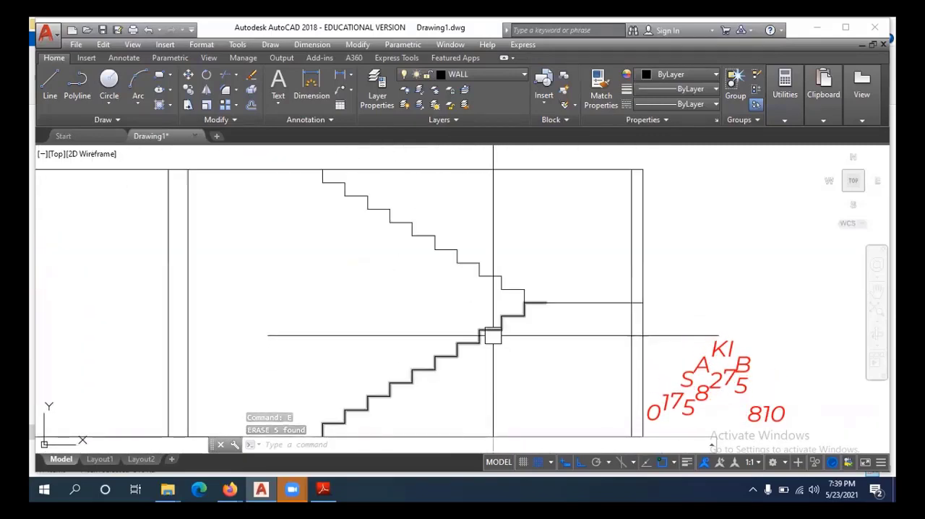
pyautogui.moveTo(578, 325); pyautogui.dragTo(494, 339, button='middle')
pyautogui.click(511, 316)
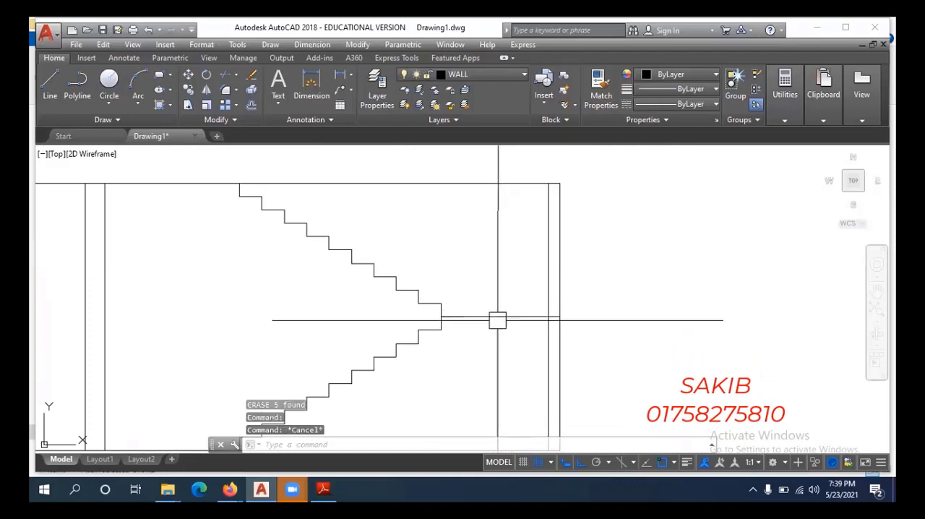
pyautogui.press('Escape')
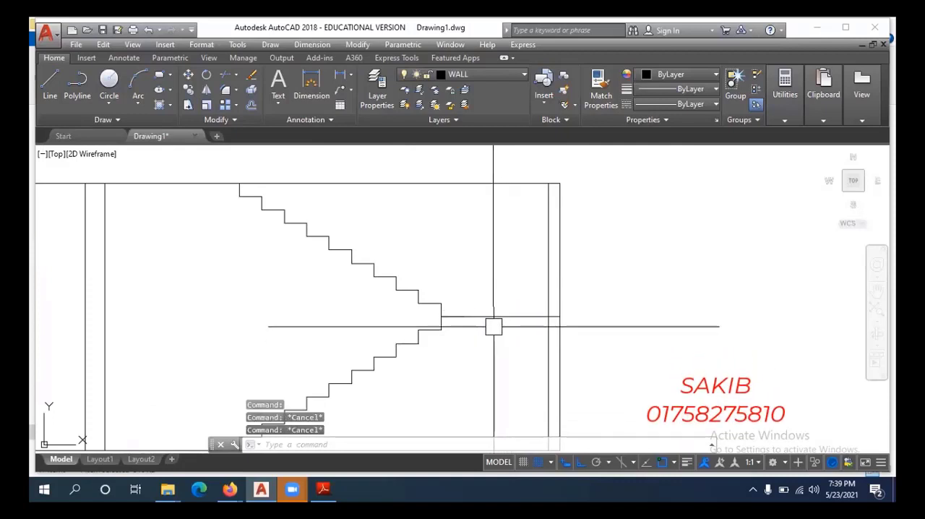
pyautogui.moveTo(512, 339); pyautogui.dragTo(493, 312, button='middle')
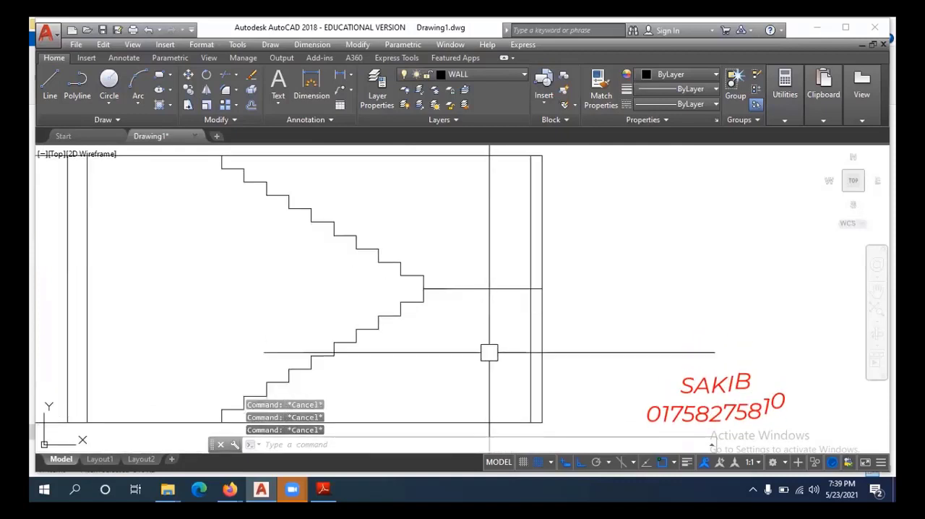
pyautogui.moveTo(489, 353); pyautogui.dragTo(495, 349, button='middle')
pyautogui.click(465, 288)
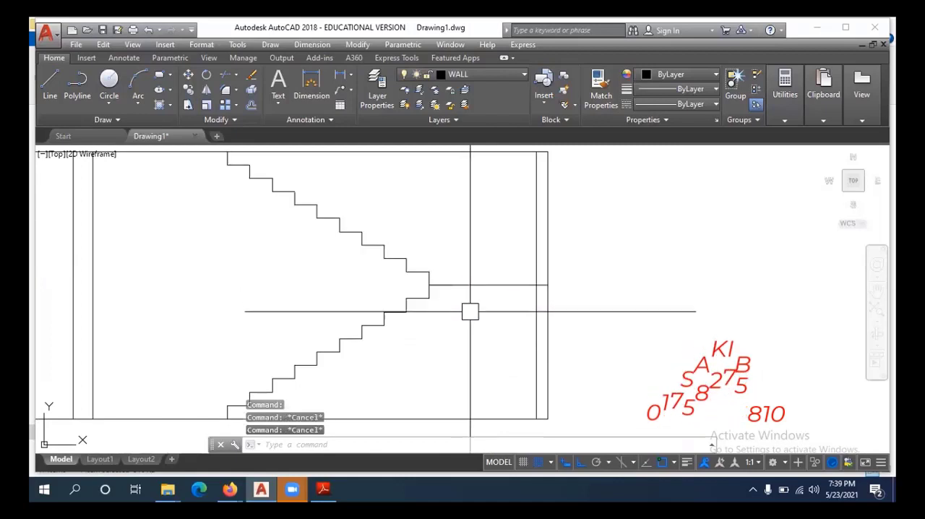
# Offset the landing line 6" downward to give the landing slab its thickness.
pyautogui.press('Return')
pyautogui.write('6')
pyautogui.press('Return')
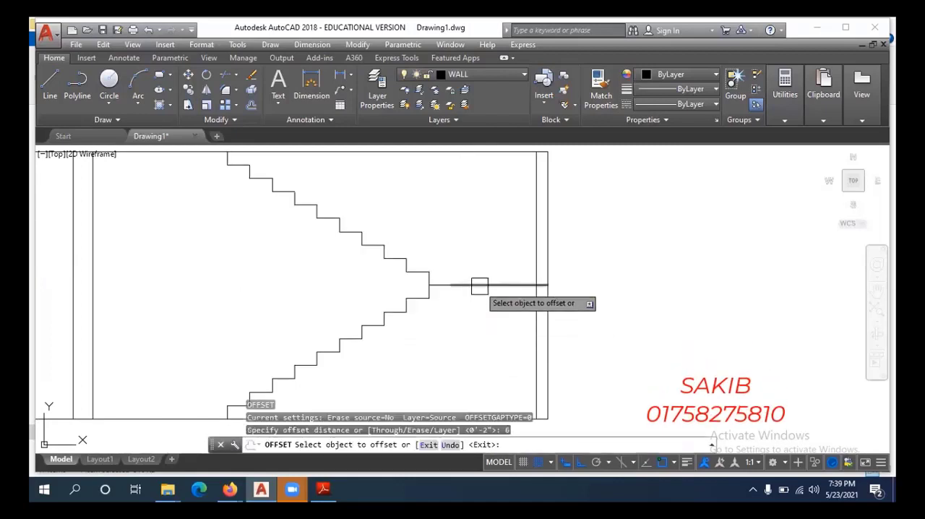
pyautogui.click(473, 285)
pyautogui.click(488, 328)
pyautogui.scroll(-2, 436, 339)
pyautogui.scroll(3, 436, 343)
pyautogui.press('Escape')
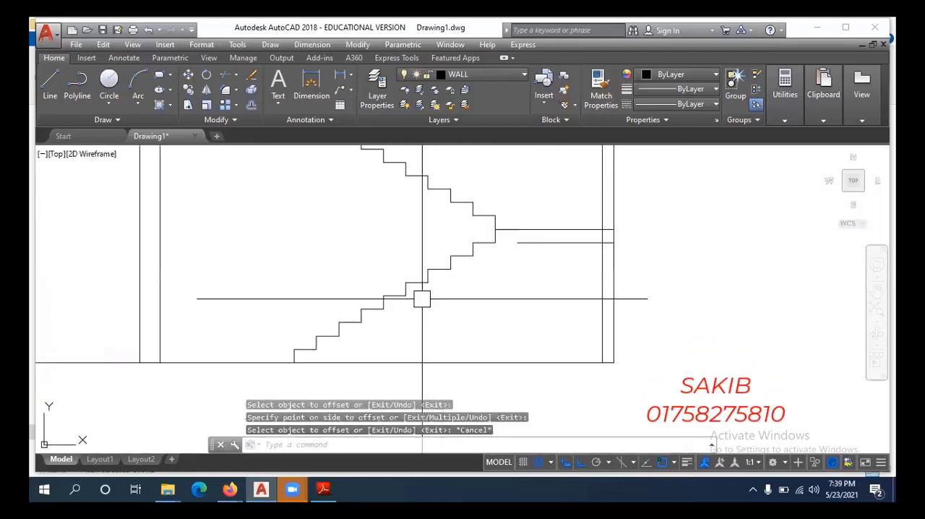
# Draw a sloping line along the lower flight's inner corners, from below the landing edge to the foot of the first riser.
pyautogui.scroll(2, 423, 300)
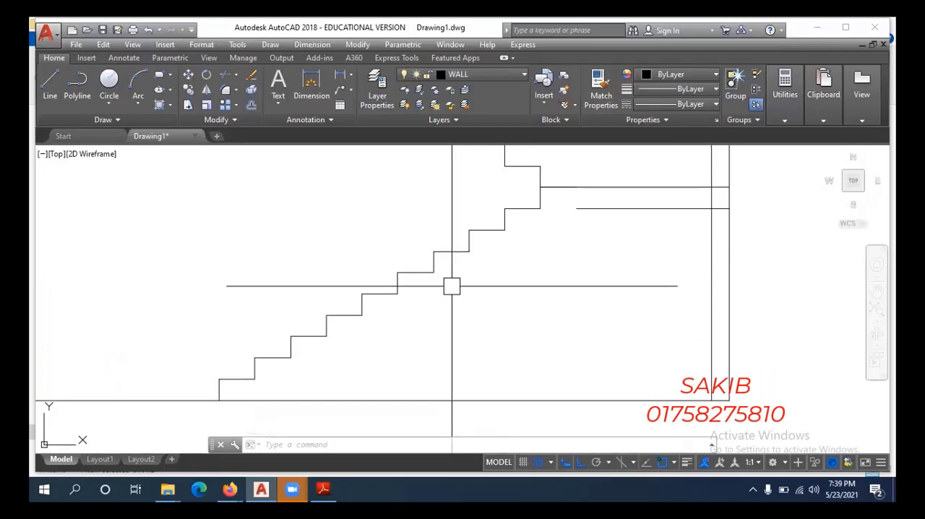
pyautogui.scroll(-2, 454, 346)
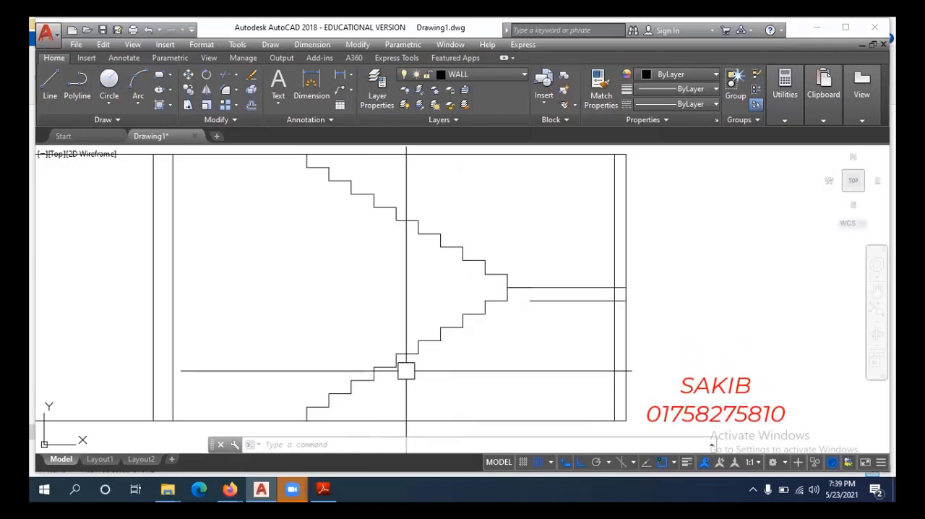
pyautogui.moveTo(504, 348)
pyautogui.mouseDown(button='middle')
pyautogui.moveTo(508, 332)
pyautogui.moveTo(479, 336)
pyautogui.mouseUp(button='middle')
pyautogui.write('l')
pyautogui.press('Return')
pyautogui.click(477, 292)
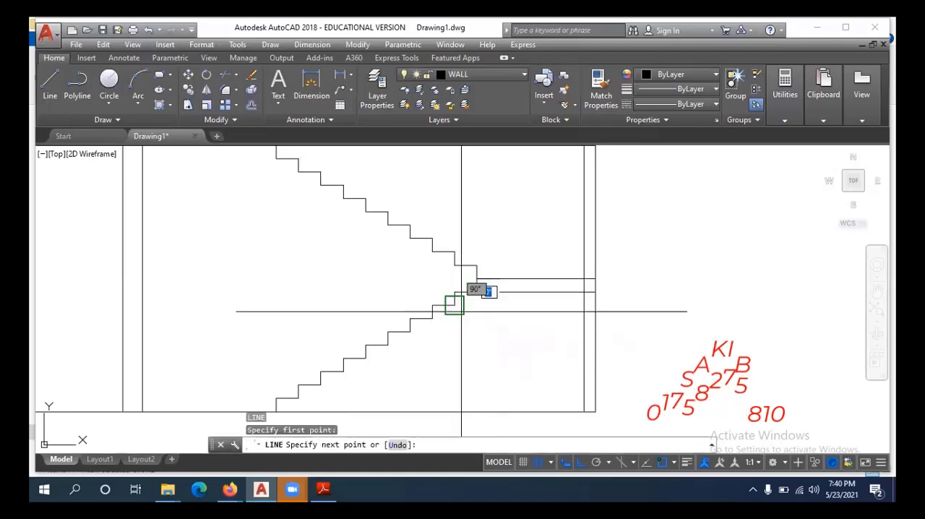
pyautogui.moveTo(285, 420); pyautogui.dragTo(314, 374, button='middle')
pyautogui.scroll(2, 314, 373)
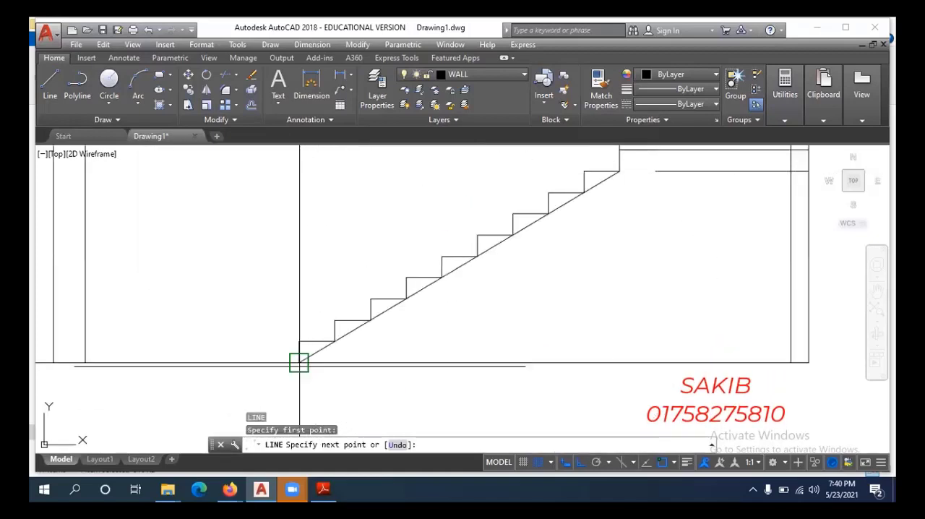
pyautogui.click(299, 363)
pyautogui.press('Escape')
# Offset the lower flight's sloping line 6" to its underside to form the waist slab's soffit.
pyautogui.scroll(-2, 366, 361)
pyautogui.moveTo(478, 331); pyautogui.dragTo(414, 355, button='middle')
pyautogui.scroll(6, 469, 275)
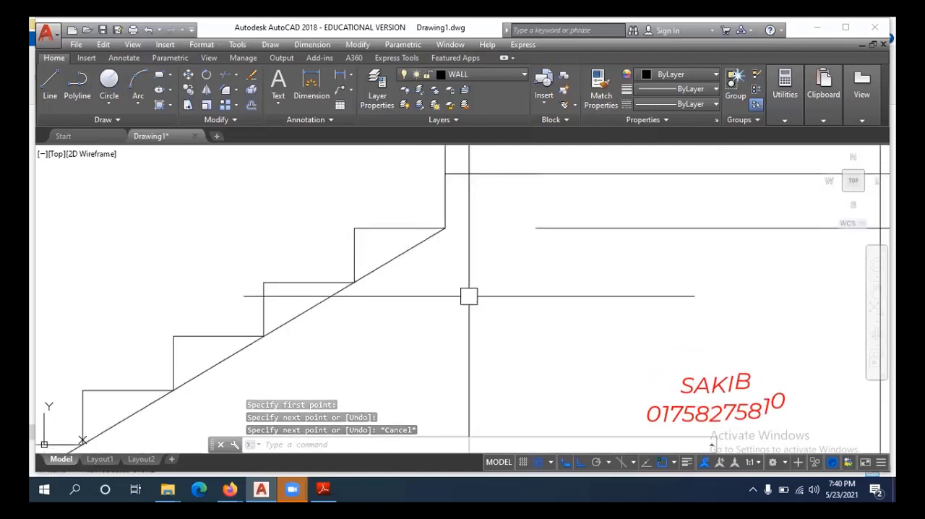
pyautogui.press('Escape')
pyautogui.press('Escape')
pyautogui.press('Escape')
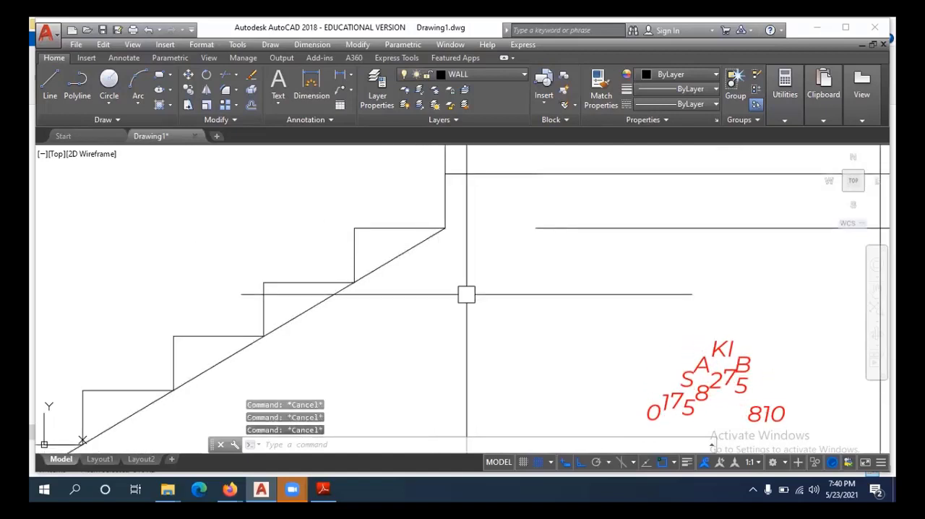
pyautogui.press('Return')
pyautogui.write('6')
pyautogui.press('Return')
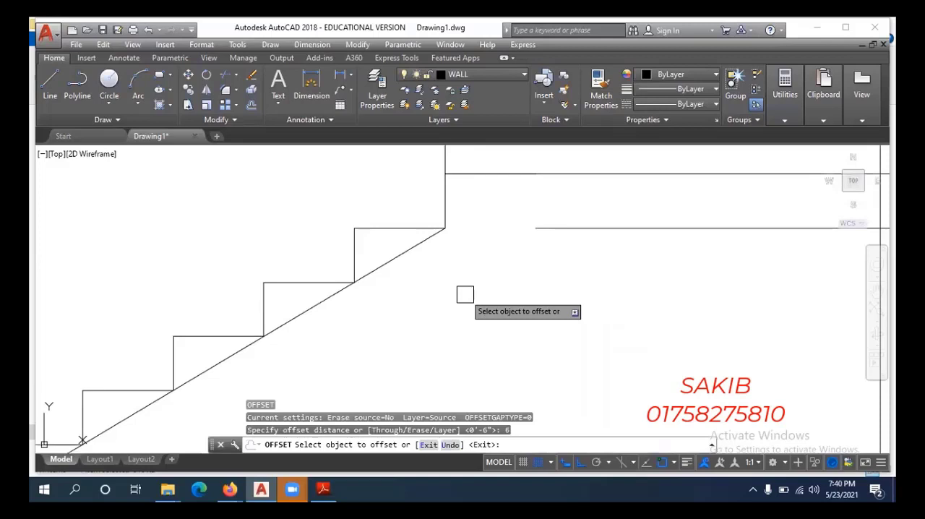
pyautogui.click(419, 242)
pyautogui.click(437, 275)
pyautogui.scroll(-2, 437, 275)
pyautogui.press('Escape')
# Erase the original sloping line that touches the lower flight's step corners.
pyautogui.click(428, 253)
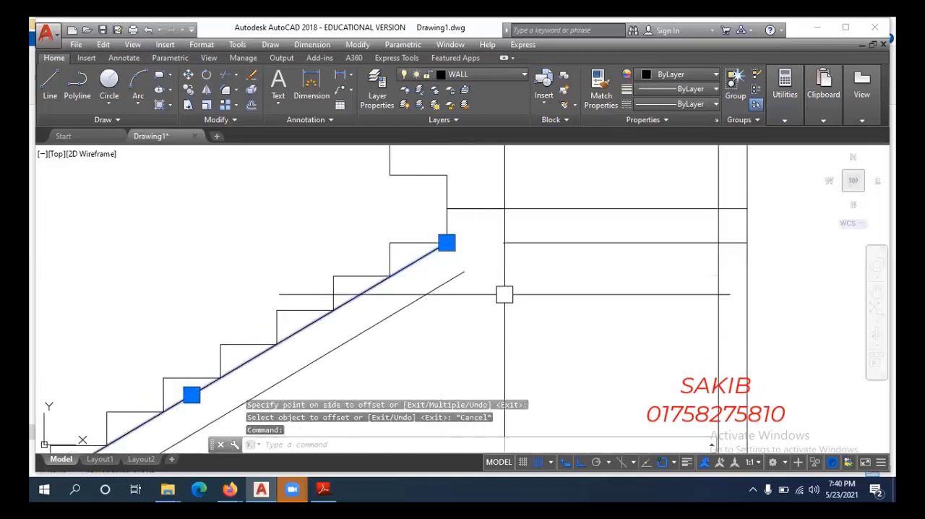
pyautogui.press('Return')
pyautogui.scroll(-3, 489, 303)
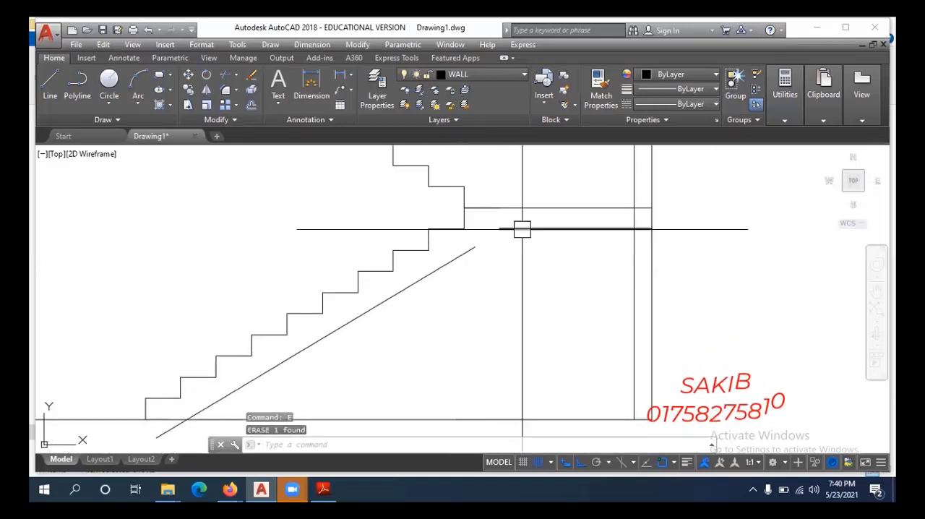
pyautogui.press('Escape')
pyautogui.press('Escape')
pyautogui.press('Escape')
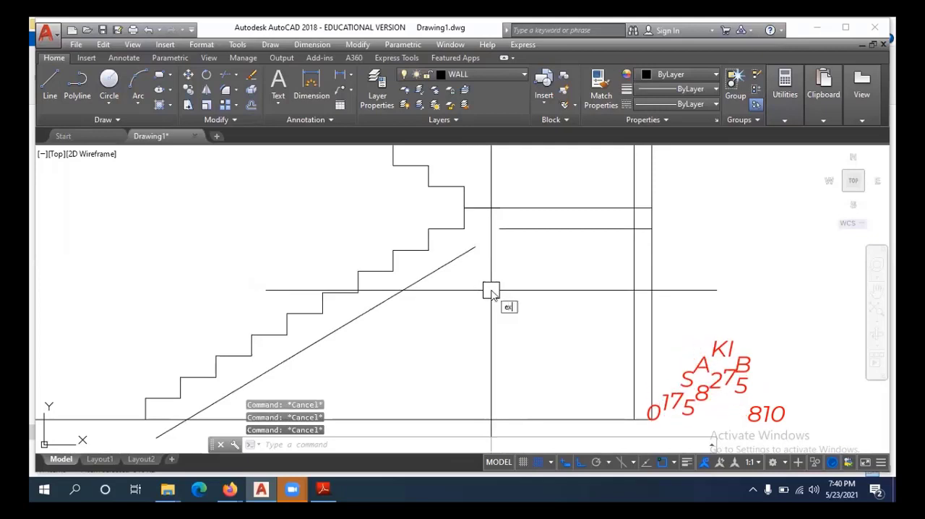
pyautogui.write('ex')
pyautogui.press('Return')
pyautogui.press('Escape')
pyautogui.press('Escape')
pyautogui.press('Escape')
pyautogui.write('f')
pyautogui.press('Return')
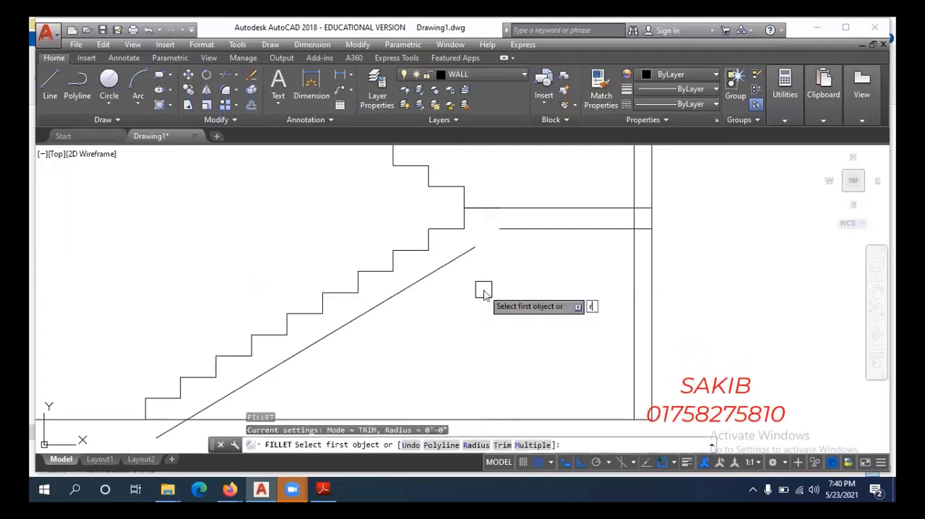
pyautogui.press('Escape')
pyautogui.press('Escape')
# Fillet the lower flight's soffit line to the landing's underside line with radius 0 so they meet at a corner.
pyautogui.write('f')
pyautogui.press('Return')
pyautogui.write('r')
pyautogui.press('Return')
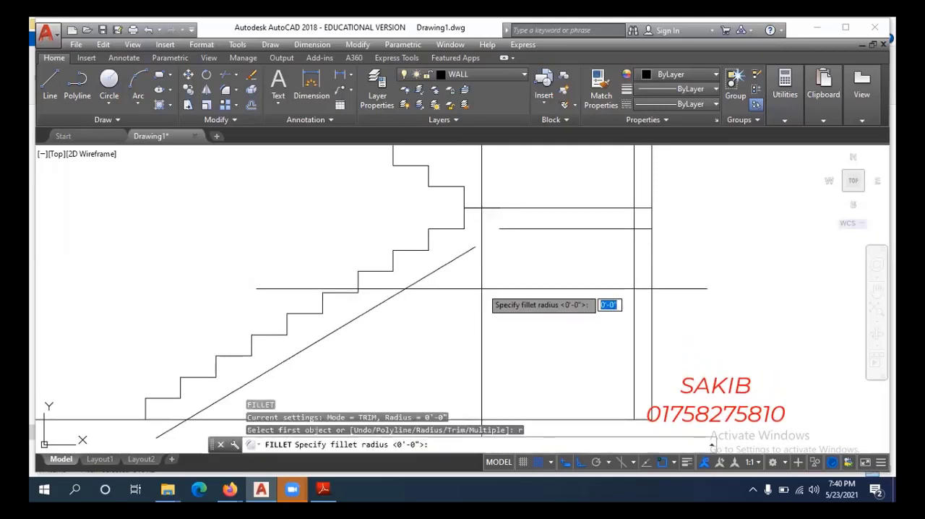
pyautogui.press('Return')
pyautogui.click(458, 257)
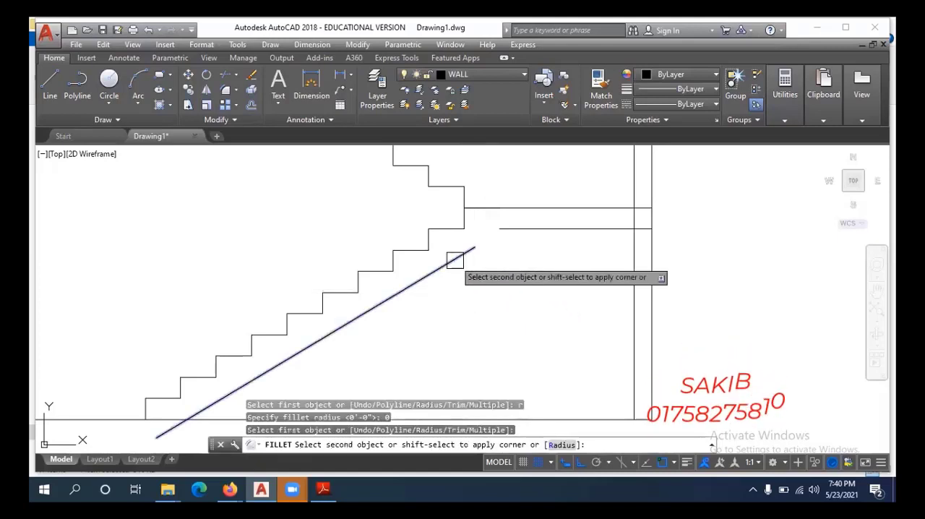
pyautogui.click(510, 229)
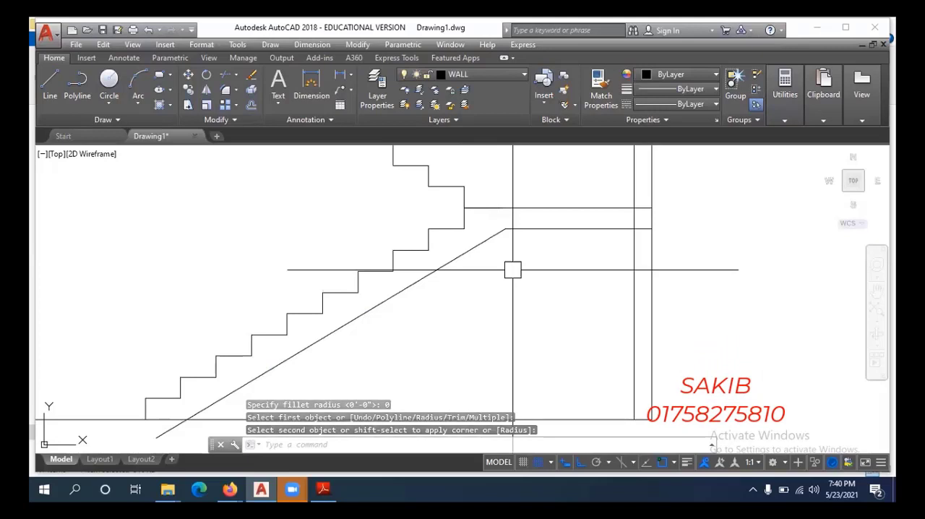
# Trim the end of the lower flight's soffit line that extends below the floor line.
pyautogui.scroll(-2, 498, 272)
pyautogui.moveTo(446, 337); pyautogui.dragTo(446, 325, button='middle')
pyautogui.scroll(2, 294, 364)
pyautogui.press('Escape')
pyautogui.press('Escape')
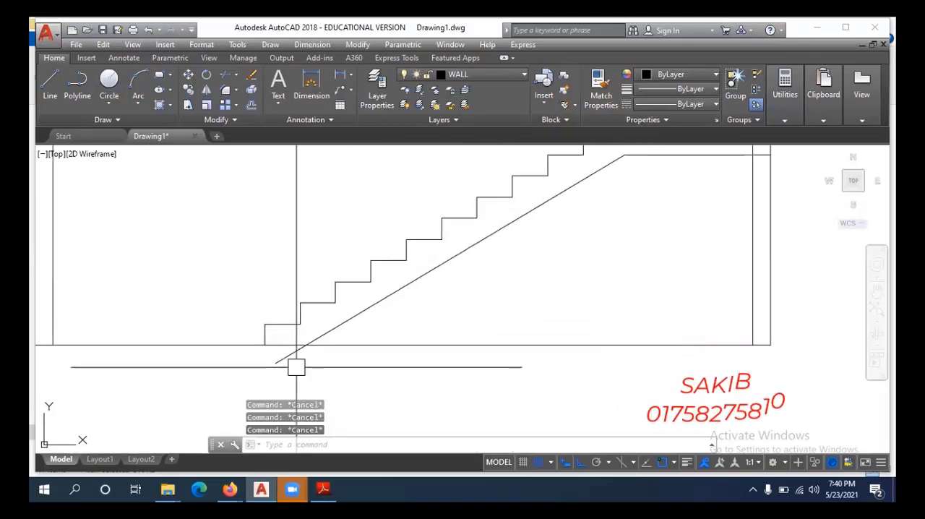
pyautogui.write('tr')
pyautogui.press('Return')
pyautogui.press('Return')
pyautogui.scroll(-4, 347, 354)
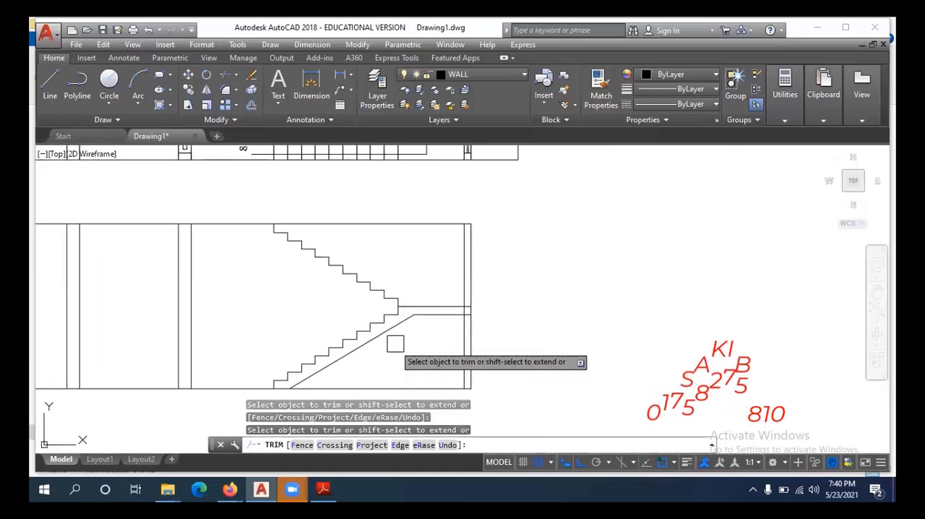
pyautogui.scroll(2, 395, 344)
pyautogui.press('Escape')
# Draw a sloping line under the upper flight, from the inner corner of its top step to the landing's inner end.
pyautogui.scroll(3, 397, 323)
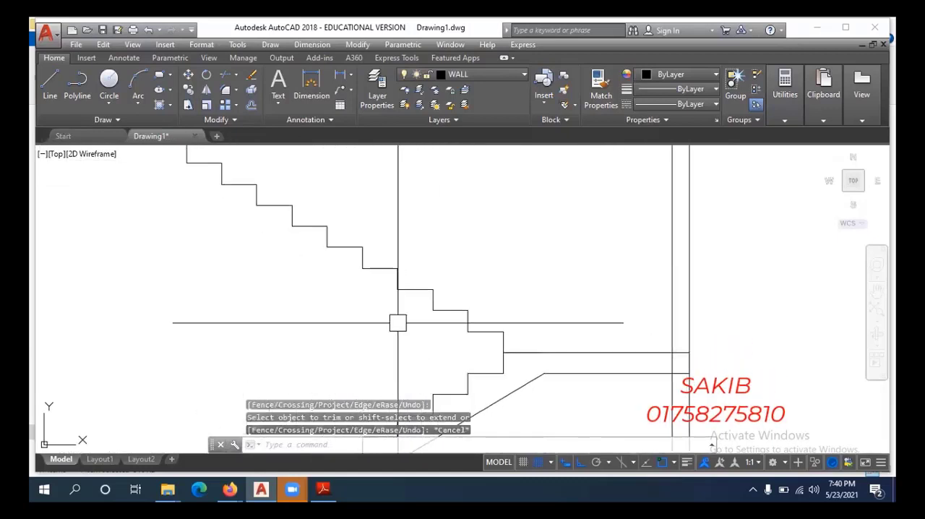
pyautogui.scroll(-2, 397, 323)
pyautogui.press('Escape')
pyautogui.press('Escape')
pyautogui.write('l')
pyautogui.press('Return')
pyautogui.scroll(2, 270, 235)
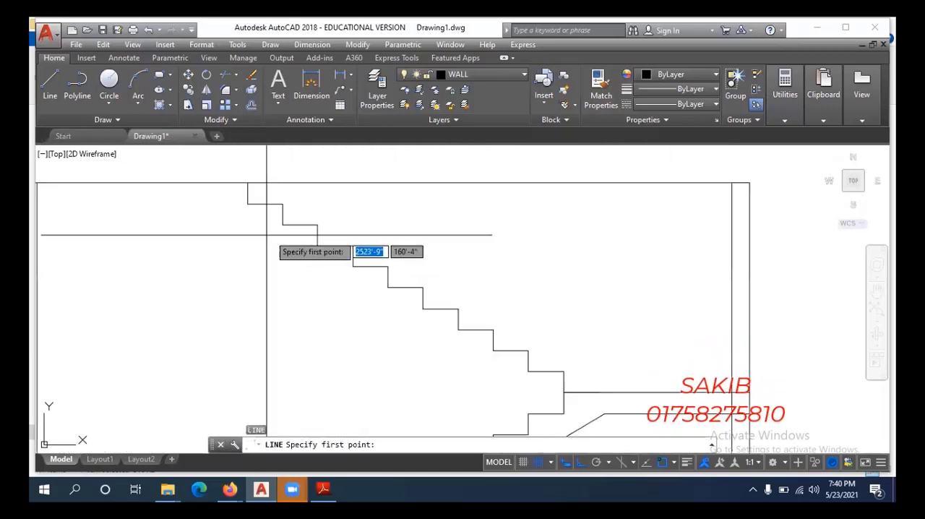
pyautogui.click(248, 204)
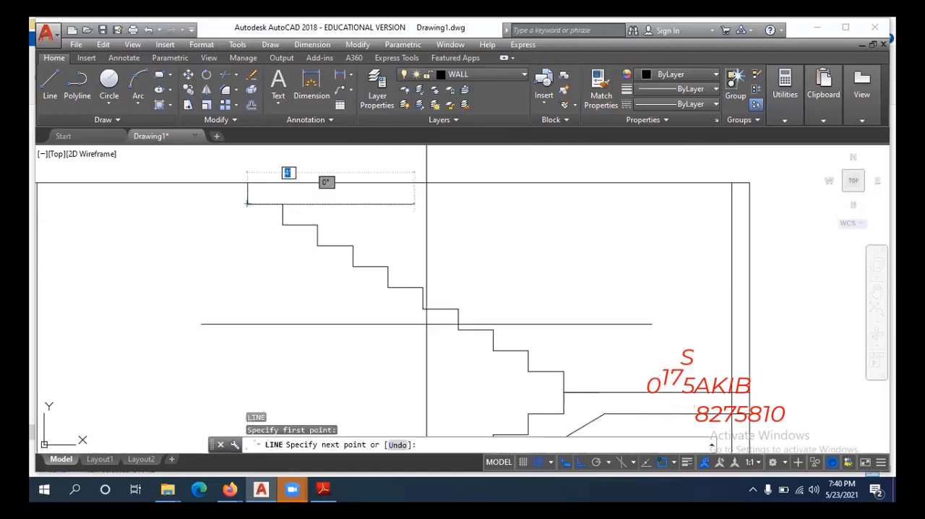
pyautogui.click(563, 391)
pyautogui.press('Escape')
pyautogui.press('Escape')
pyautogui.press('Escape')
# Offset the sloping line under the upper flight 6" downward to form the waist slab's soffit.
pyautogui.write('o')
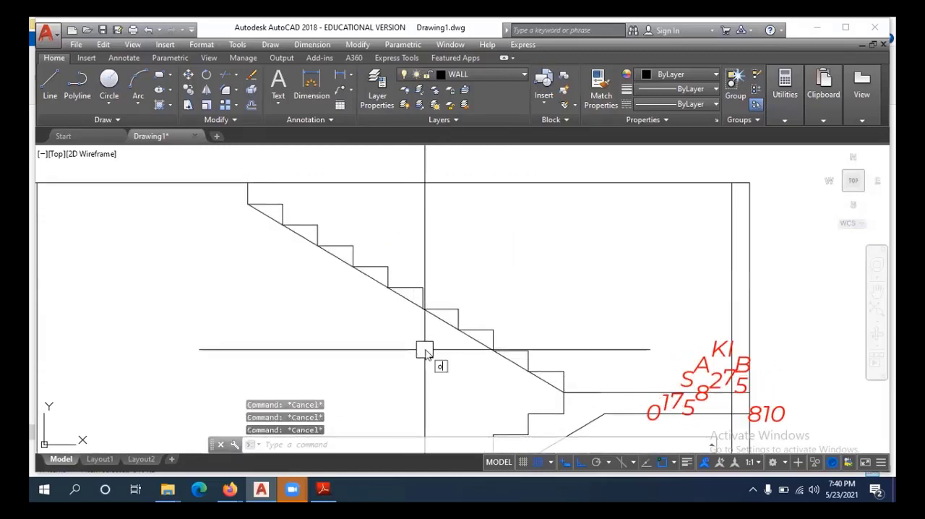
pyautogui.press('Return')
pyautogui.write('6')
pyautogui.press('Return')
pyautogui.scroll(2, 434, 319)
pyautogui.click(435, 317)
pyautogui.click(434, 339)
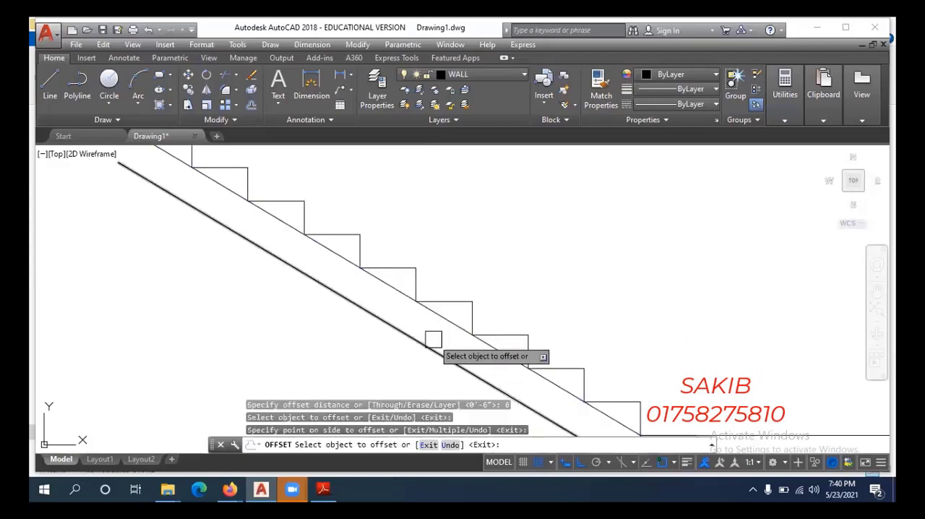
pyautogui.press('Escape')
# Erase the original sloping line that touches the upper flight's step corners.
pyautogui.click(442, 320)
pyautogui.scroll(-2, 431, 340)
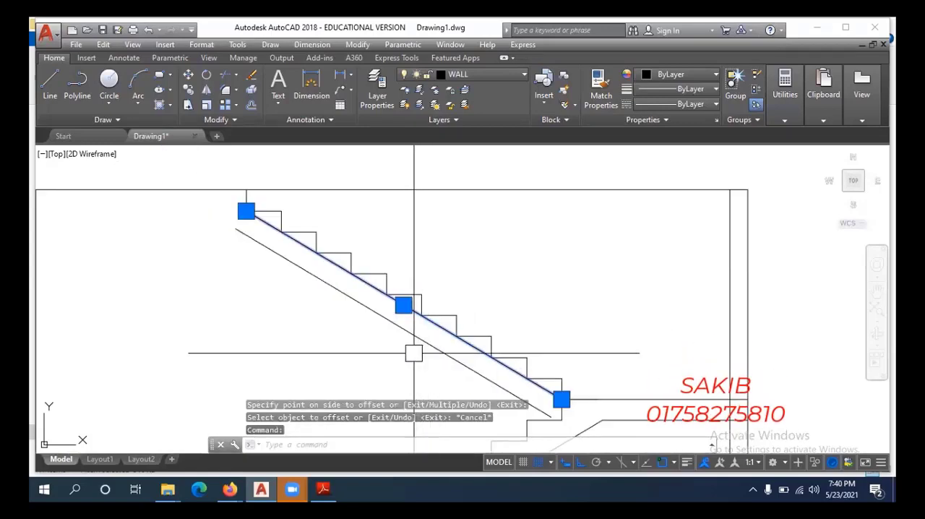
pyautogui.write('e')
pyautogui.press('Return')
pyautogui.press('Escape')
pyautogui.press('Escape')
# Extend the upper flight's soffit line to the upper floor line and to the landing level.
pyautogui.moveTo(373, 344); pyautogui.dragTo(391, 318, button='middle')
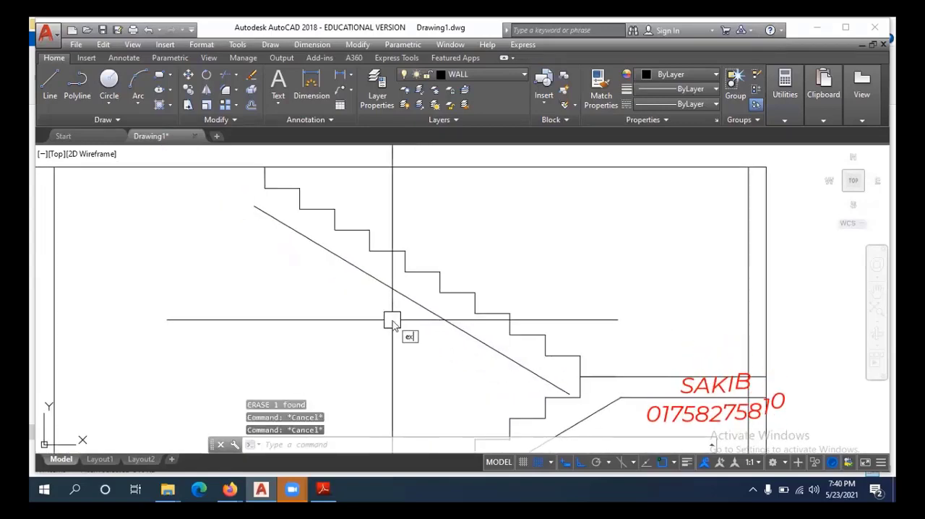
pyautogui.write('ex')
pyautogui.press('Return')
pyautogui.scroll(-4, 486, 356)
pyautogui.press('Escape')
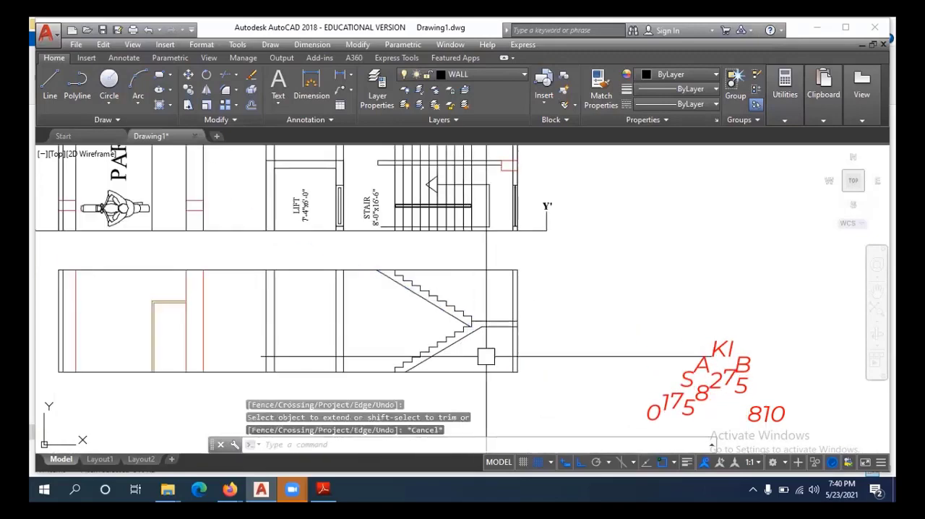
pyautogui.moveTo(489, 355)
pyautogui.mouseDown(button='middle')
pyautogui.moveTo(512, 349)
pyautogui.moveTo(481, 341)
pyautogui.mouseUp(button='middle')
pyautogui.scroll(3, 502, 352)
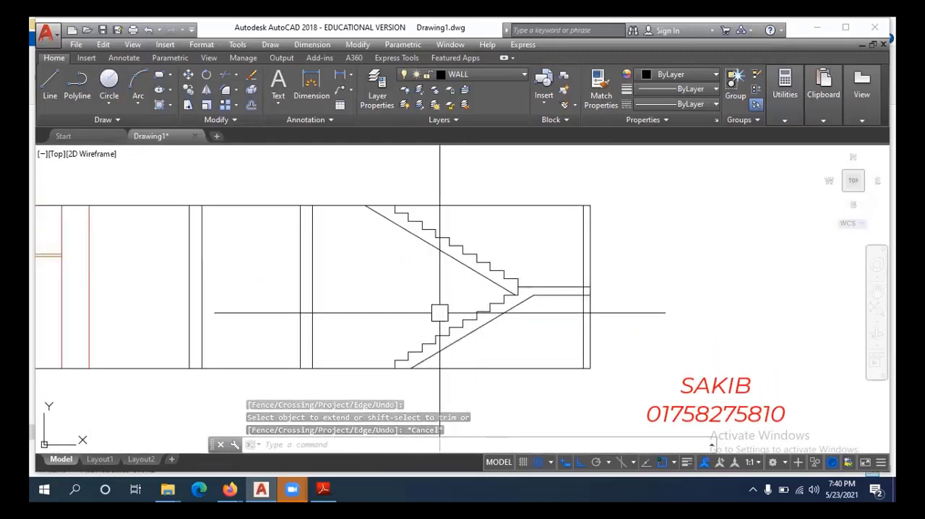
pyautogui.scroll(2, 439, 327)
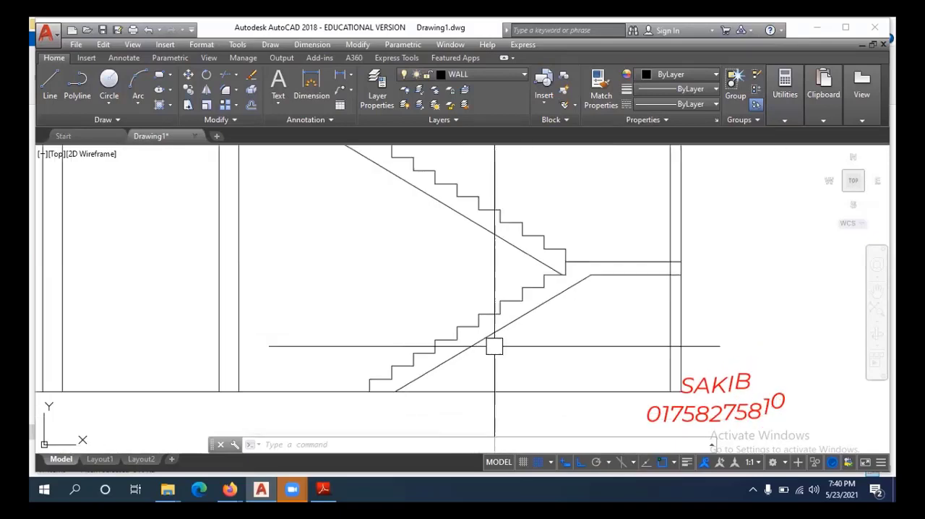
pyautogui.moveTo(486, 351); pyautogui.dragTo(425, 372, button='middle')
pyautogui.scroll(2, 394, 384)
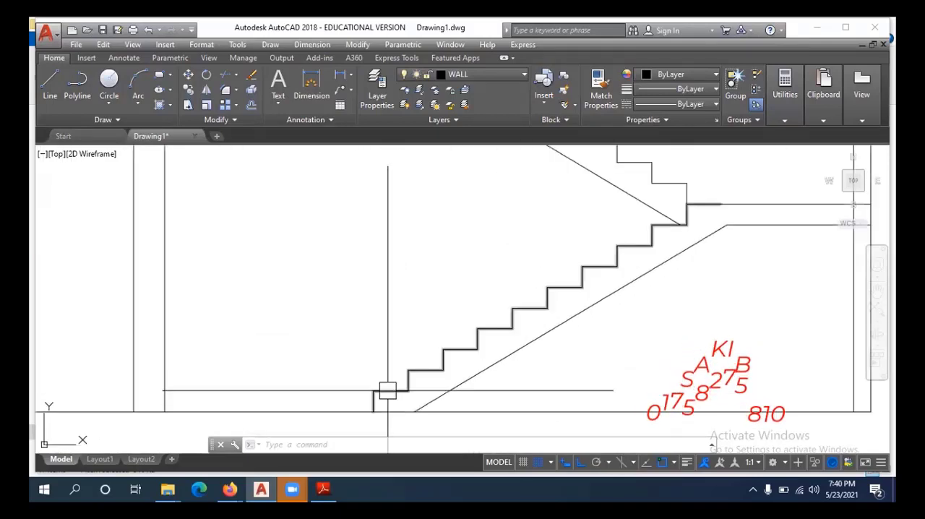
pyautogui.scroll(-2, 397, 332)
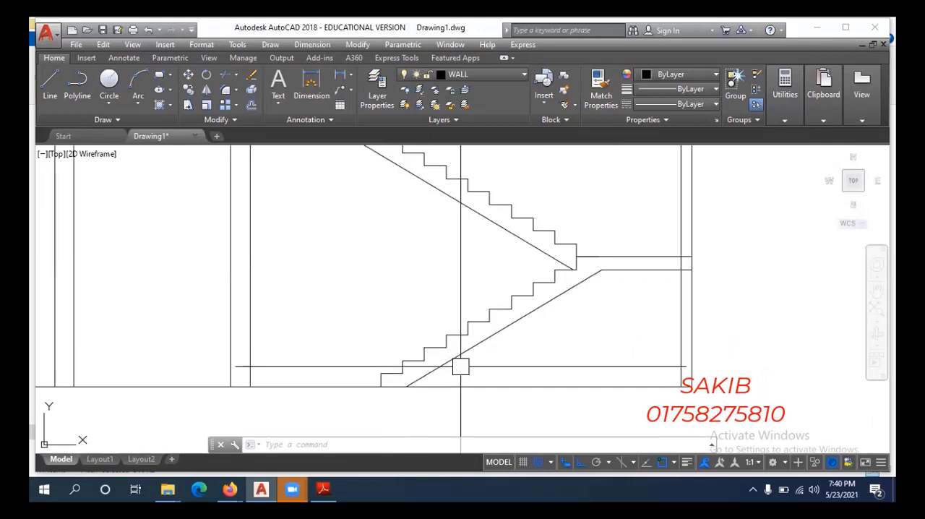
pyautogui.moveTo(460, 367); pyautogui.dragTo(464, 378, button='middle')
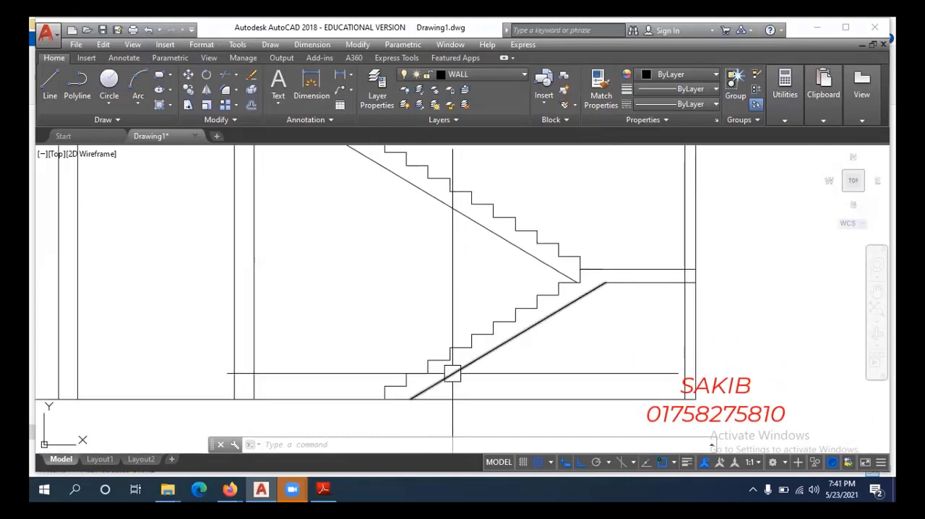
pyautogui.scroll(4, 450, 372)
pyautogui.click(448, 371)
pyautogui.press('Escape')
pyautogui.press('Escape')
# Offset the lower flight's soffit line 3' upward as the base line of its handrail.
pyautogui.moveTo(493, 340); pyautogui.dragTo(465, 275, button='middle')
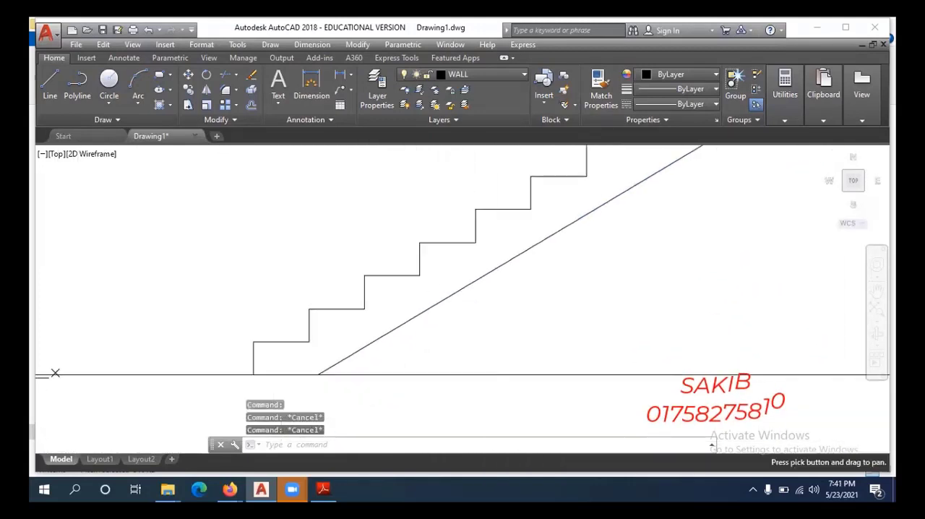
pyautogui.write('o')
pyautogui.press('Return')
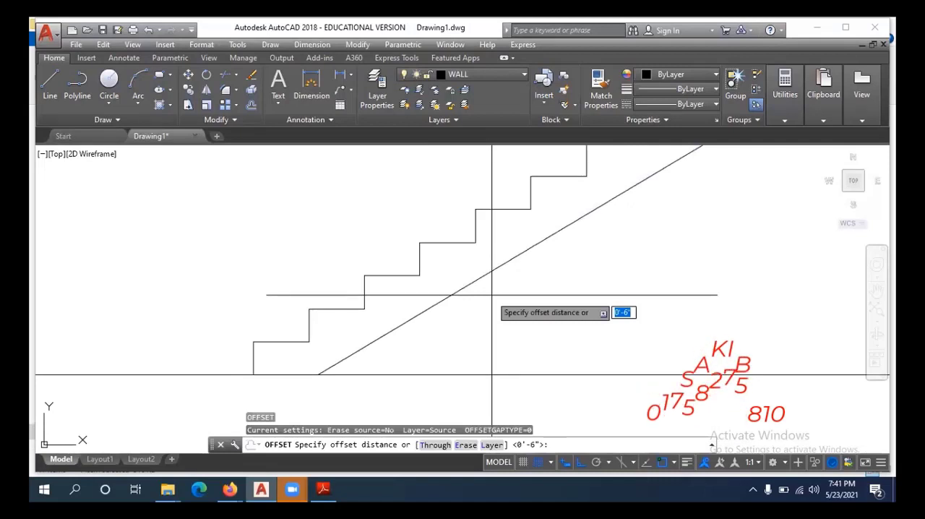
pyautogui.press('Return')
pyautogui.scroll(-4, 491, 294)
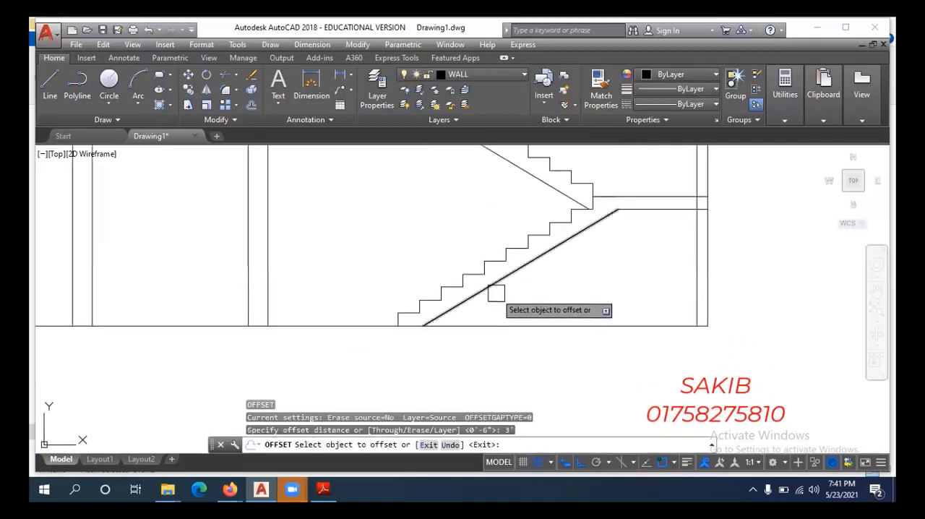
pyautogui.click(495, 287)
pyautogui.click(484, 251)
pyautogui.press('Escape')
pyautogui.scroll(3, 434, 273)
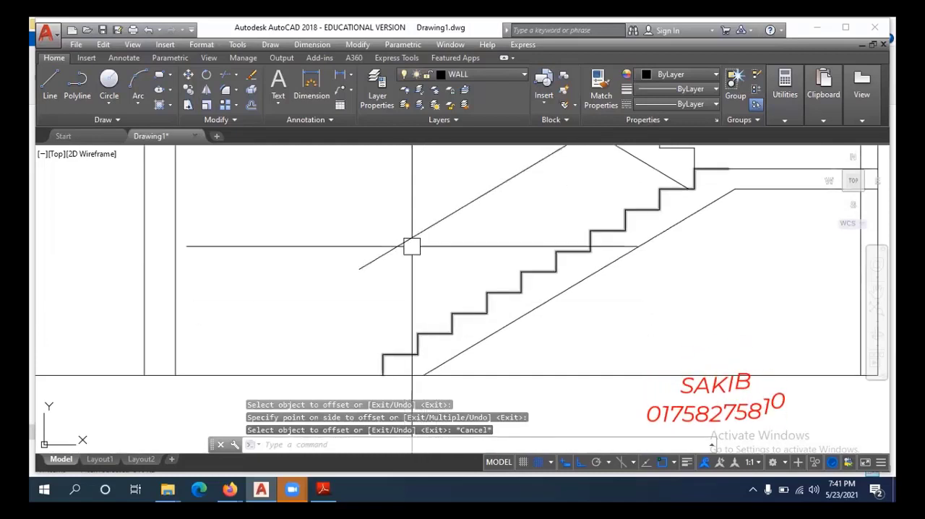
# Offset the upper flight's soffit line 3' upward as the base line of its handrail.
pyautogui.moveTo(542, 314); pyautogui.dragTo(511, 341, button='middle')
pyautogui.scroll(-2, 525, 314)
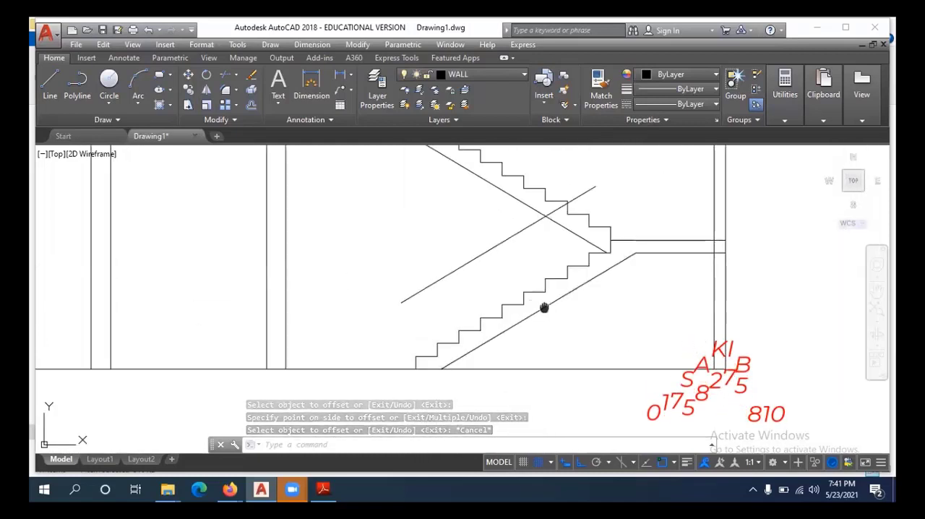
pyautogui.moveTo(543, 308)
pyautogui.mouseDown(button='middle')
pyautogui.moveTo(521, 326)
pyautogui.moveTo(471, 339)
pyautogui.moveTo(456, 326)
pyautogui.moveTo(464, 357)
pyautogui.mouseUp(button='middle')
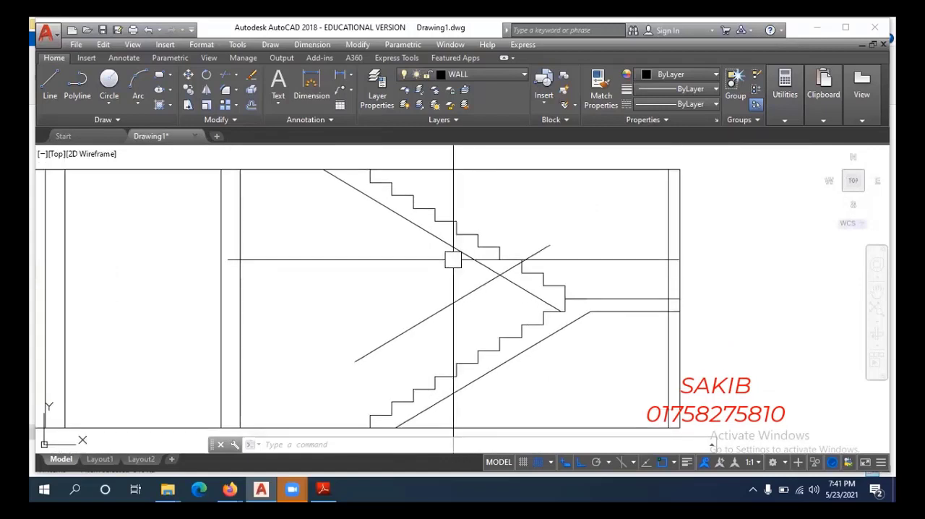
pyautogui.moveTo(452, 258); pyautogui.dragTo(400, 319, button='middle')
pyautogui.write('o')
pyautogui.press('Return')
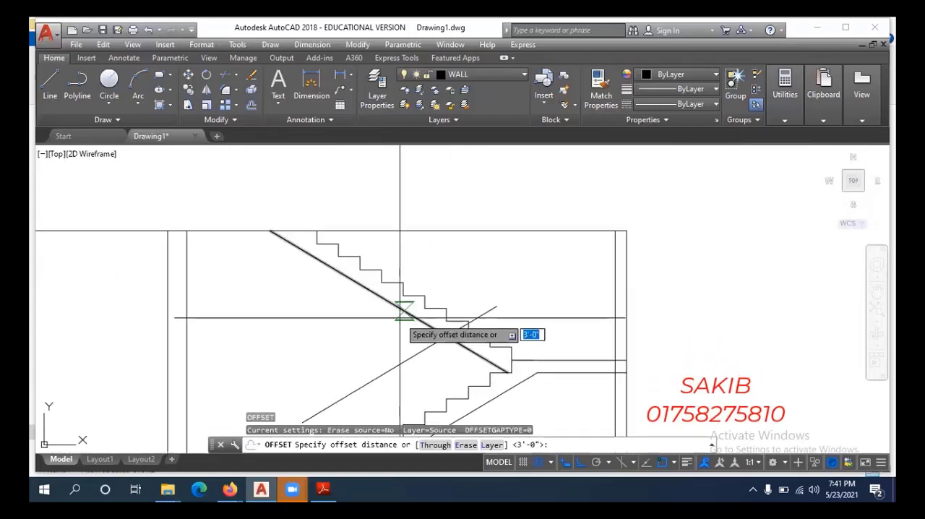
pyautogui.press('Return')
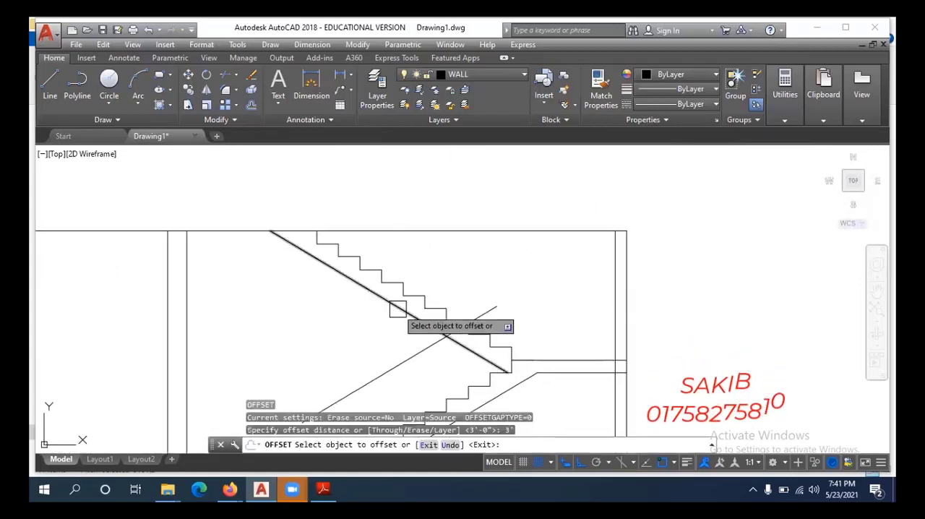
pyautogui.click(408, 314)
pyautogui.click(596, 281)
pyautogui.press('Escape')
# Shorten the upper floor line so that it ends at the top corner of the upper flight's last step.
pyautogui.click(610, 229)
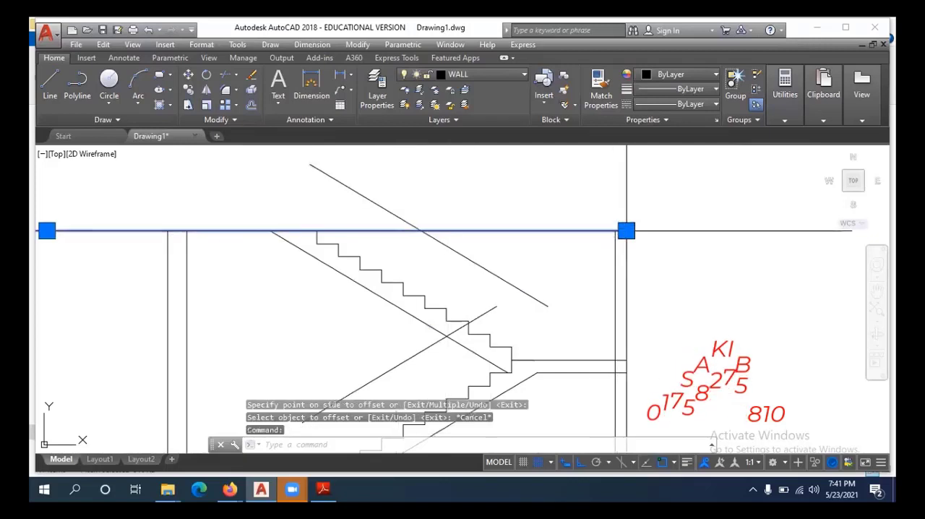
pyautogui.click(626, 231)
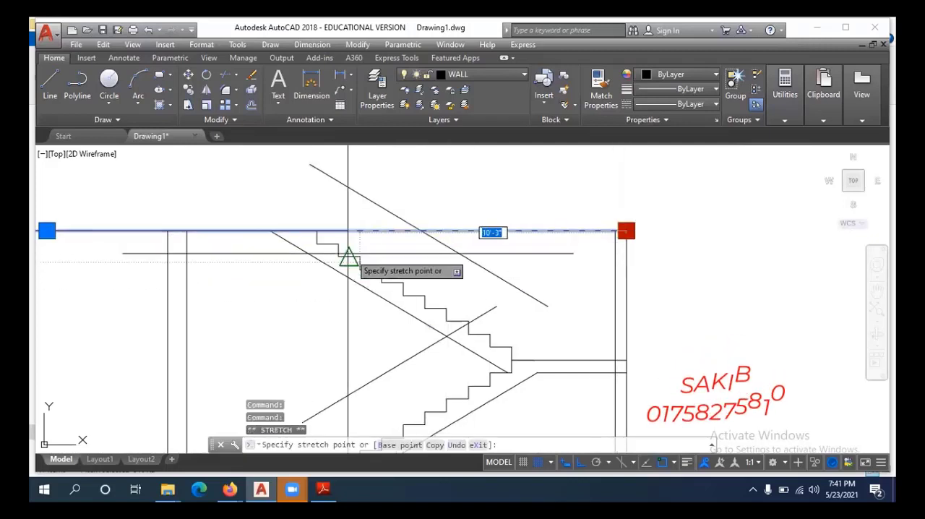
pyautogui.click(316, 231)
pyautogui.press('Escape')
pyautogui.scroll(-1, 310, 262)
pyautogui.scroll(1, 357, 298)
pyautogui.scroll(-4, 417, 325)
pyautogui.moveTo(404, 326); pyautogui.dragTo(449, 319, button='middle')
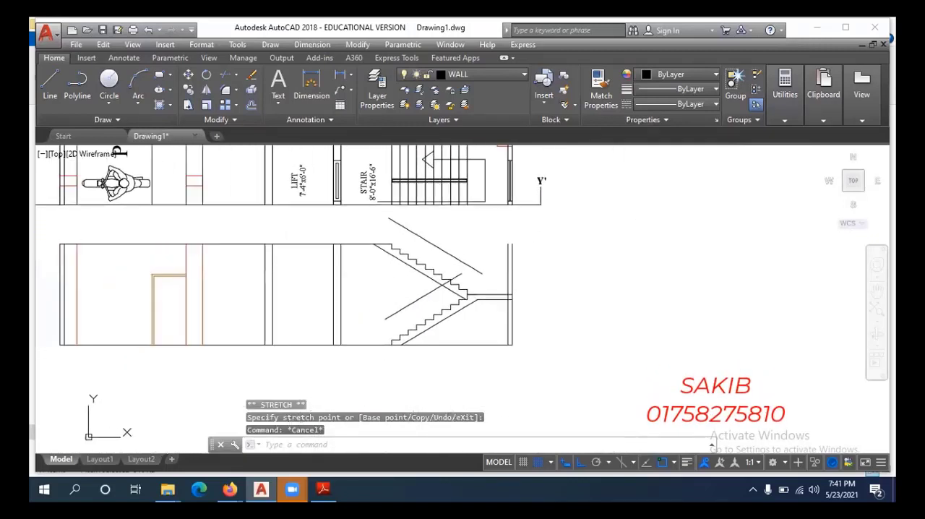
# Draw a vertical baluster line from the midpoint of the lower flight's first tread up past its handrail line.
pyautogui.scroll(4, 402, 350)
pyautogui.press('Escape')
pyautogui.moveTo(432, 271); pyautogui.dragTo(396, 298, button='middle')
pyautogui.press('Escape')
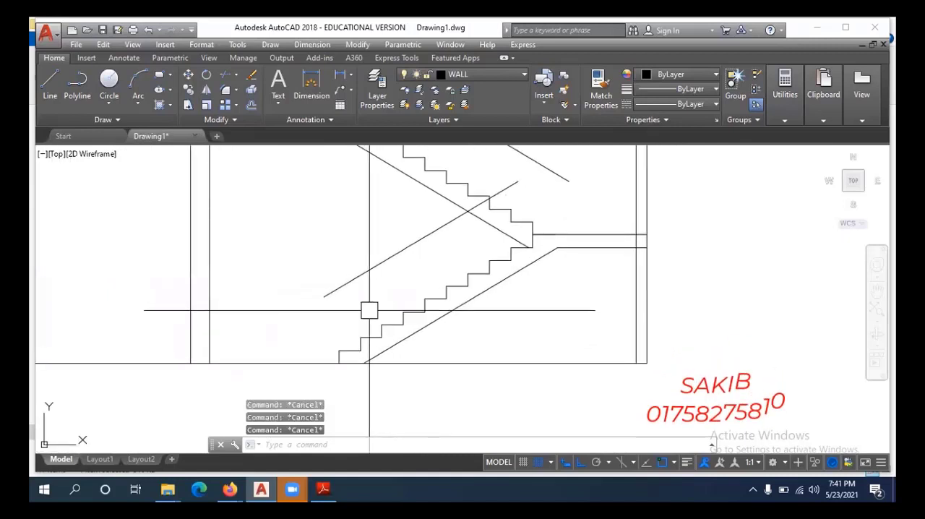
pyautogui.write('l')
pyautogui.press('Return')
pyautogui.scroll(2, 367, 312)
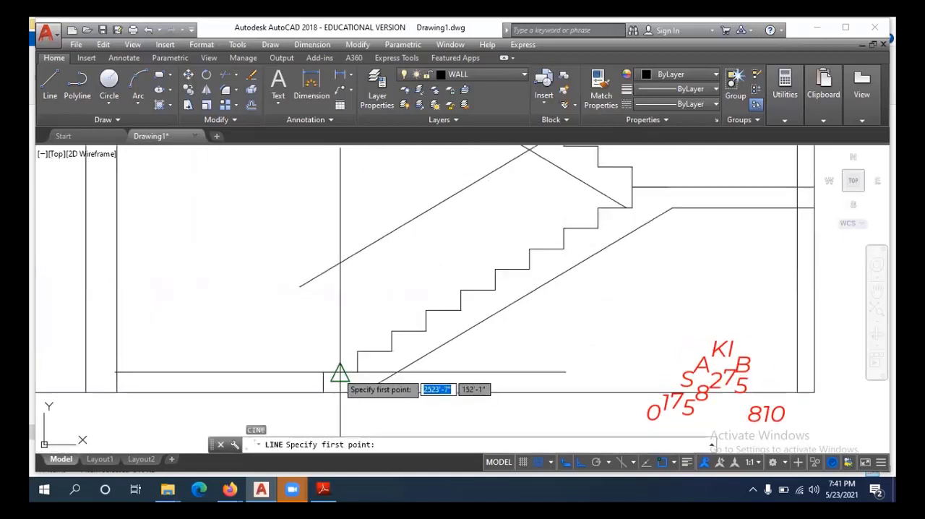
pyautogui.click(337, 373)
pyautogui.click(338, 239)
pyautogui.press('Escape')
pyautogui.press('Escape')
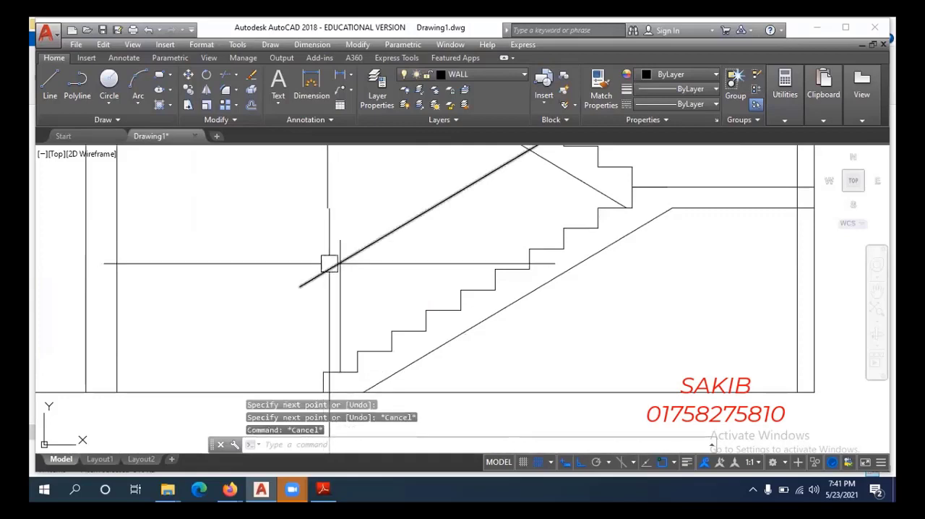
pyautogui.press('Escape')
# Offset the handrail lines of the lower and upper flights 2" upward to give both rails a thickness.
pyautogui.moveTo(351, 265); pyautogui.dragTo(335, 316, button='middle')
pyautogui.scroll(-2, 334, 315)
pyautogui.press('Escape')
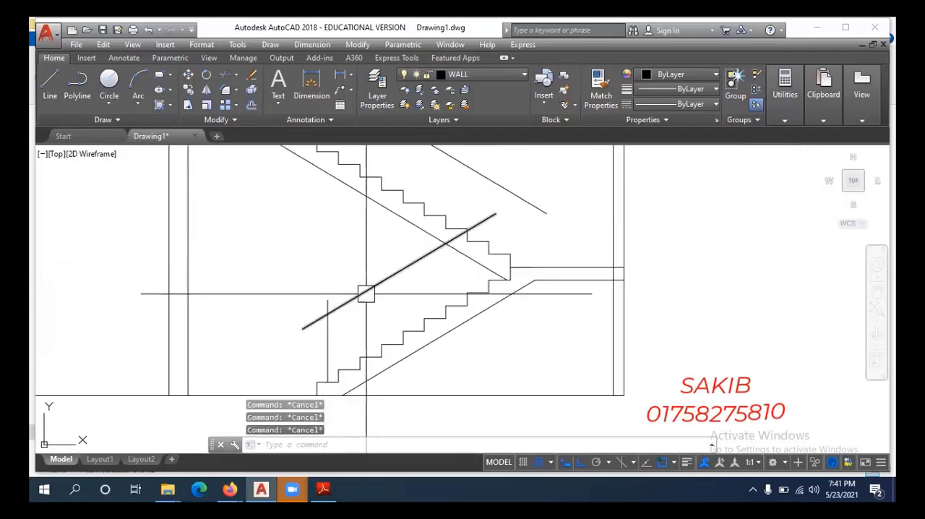
pyautogui.write('o')
pyautogui.press('Return')
pyautogui.press('Return')
pyautogui.click(369, 289)
pyautogui.click(371, 264)
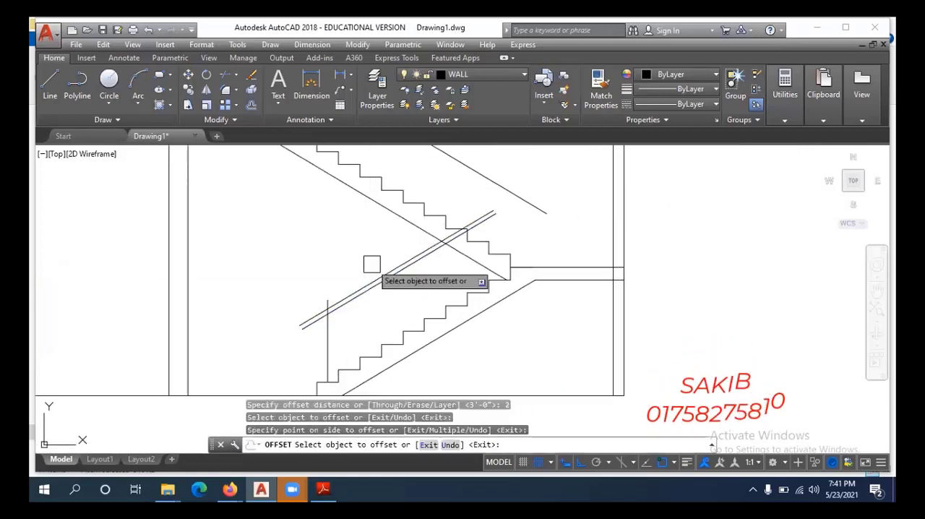
pyautogui.moveTo(404, 223); pyautogui.dragTo(374, 304, button='middle')
pyautogui.click(432, 243)
pyautogui.click(478, 215)
pyautogui.press('Escape')
pyautogui.scroll(-2, 376, 349)
pyautogui.moveTo(376, 350); pyautogui.dragTo(398, 261, button='middle')
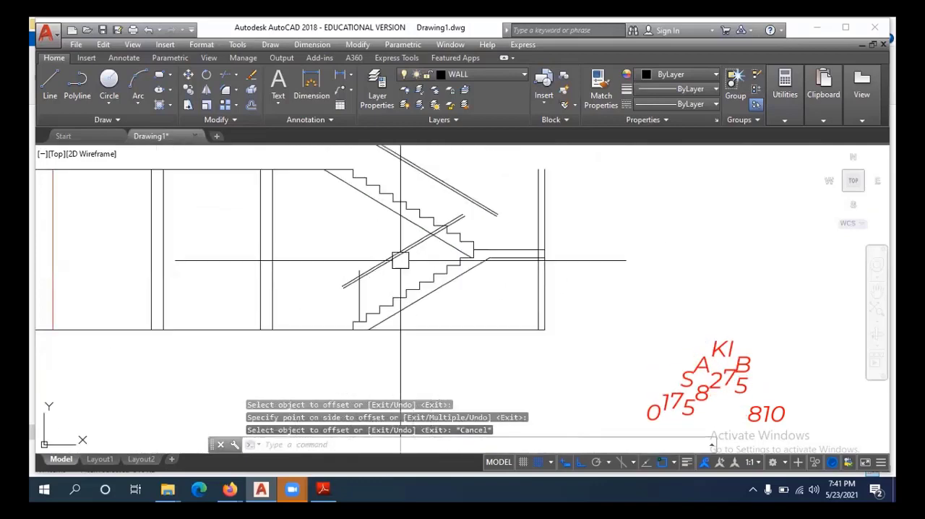
# Round off the lower end of the lower flight's handrail with a fillet of radius 2 between its two lines.
pyautogui.scroll(5, 334, 289)
pyautogui.moveTo(371, 292); pyautogui.dragTo(349, 348, button='middle')
pyautogui.press('Escape')
pyautogui.press('Escape')
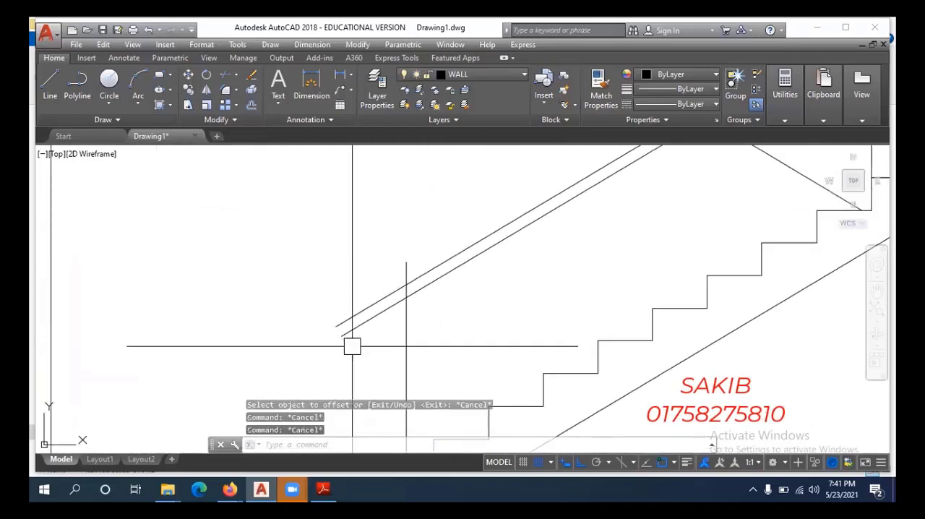
pyautogui.write('f')
pyautogui.press('Return')
pyautogui.write('r')
pyautogui.press('Return')
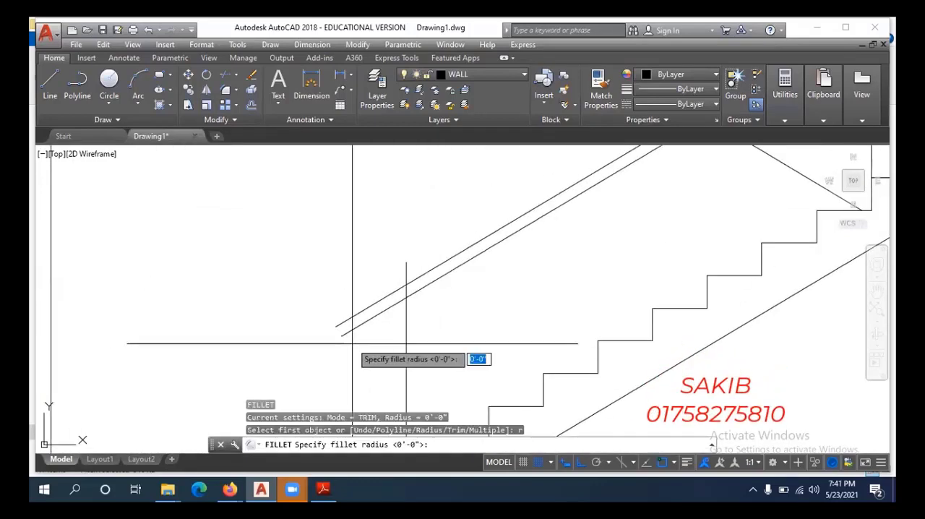
pyautogui.press('Return')
pyautogui.scroll(-2, 406, 343)
pyautogui.click(355, 312)
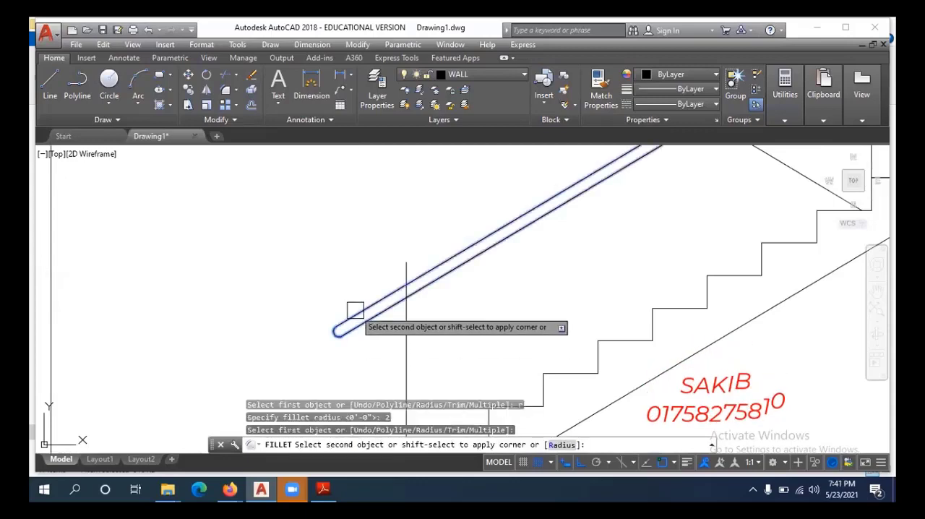
pyautogui.click(359, 318)
pyautogui.scroll(-3, 375, 378)
pyautogui.scroll(3, 375, 378)
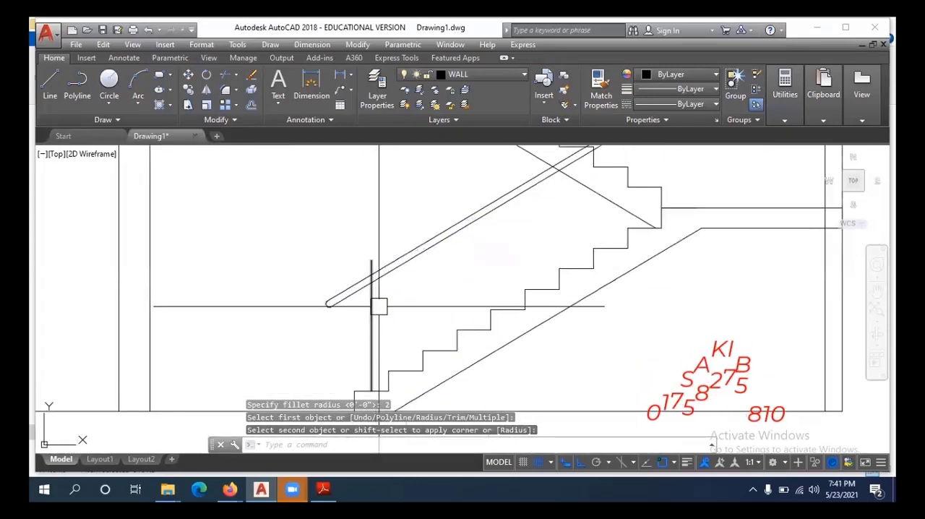
# Trim the baluster line at the handrail's underside and erase the leftover piece above the rail.
pyautogui.press('Escape')
pyautogui.press('Escape')
pyautogui.write('tr')
pyautogui.press('Return')
pyautogui.press('Return')
pyautogui.scroll(8, 359, 291)
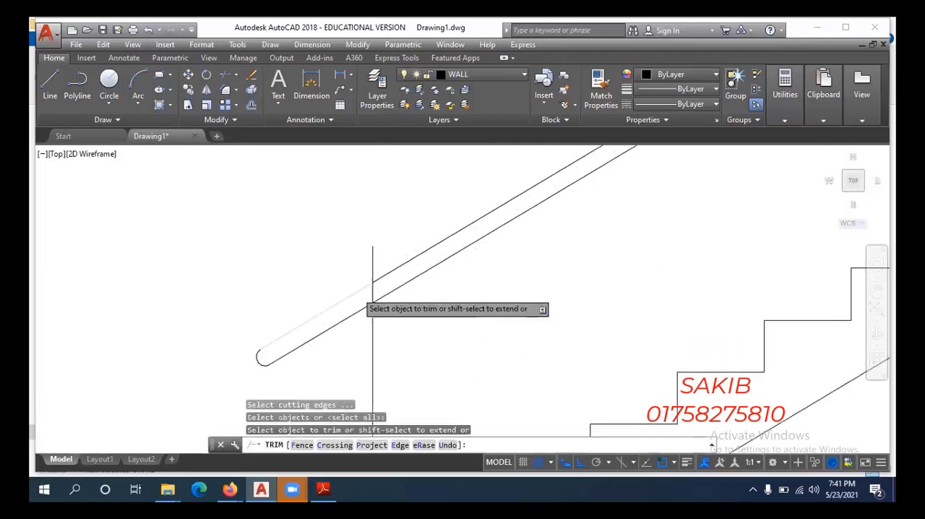
pyautogui.click(391, 295)
pyautogui.press('Escape')
pyautogui.click(390, 252)
pyautogui.write('e')
pyautogui.press('Return')
pyautogui.scroll(-8, 369, 295)
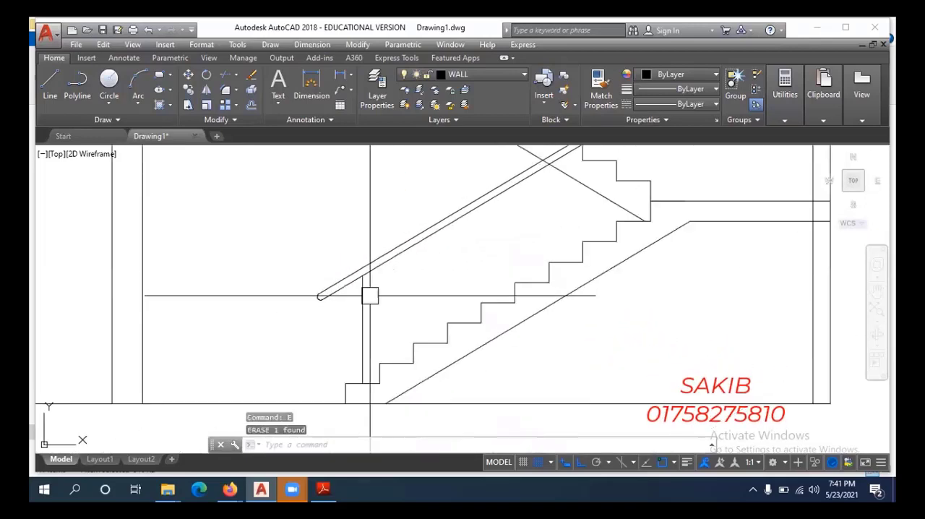
pyautogui.moveTo(354, 354); pyautogui.dragTo(373, 333, button='middle')
pyautogui.scroll(4, 376, 316)
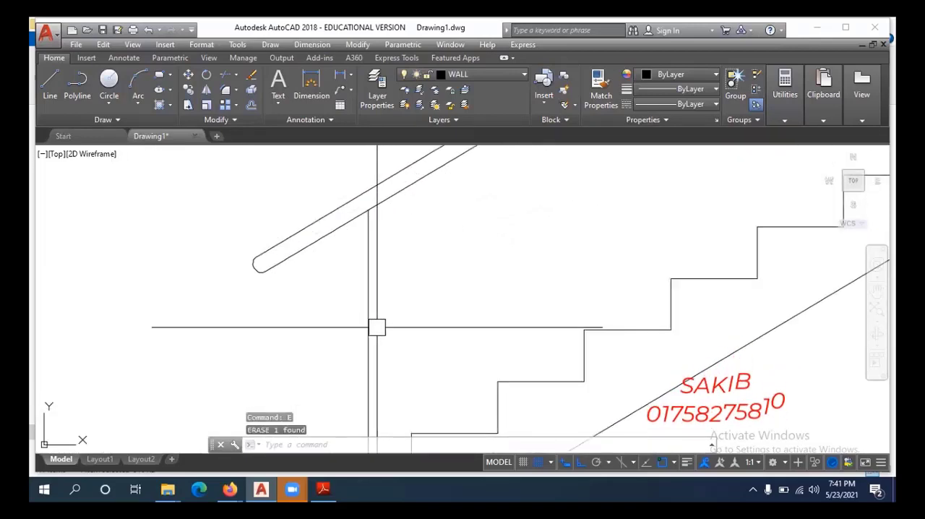
pyautogui.scroll(-2, 376, 327)
pyautogui.moveTo(384, 348); pyautogui.dragTo(399, 342, button='middle')
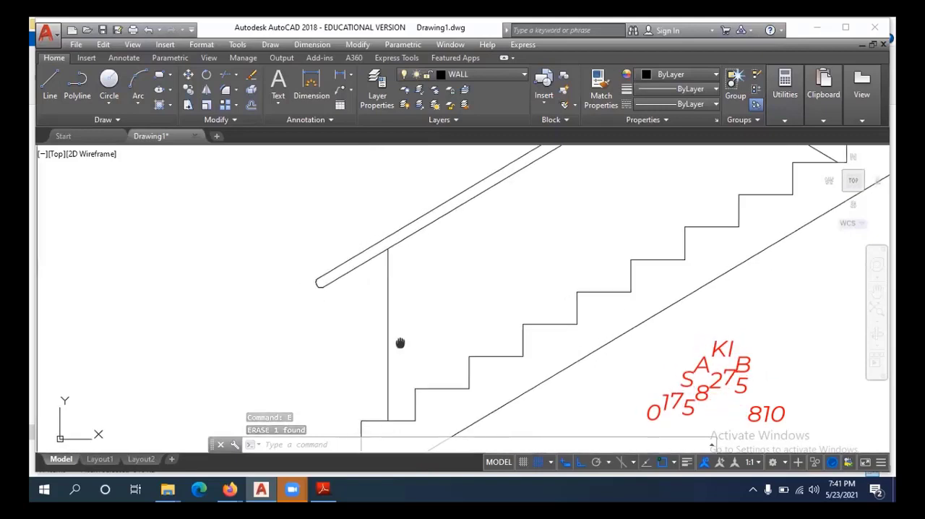
# Offset the lower flight's baluster line 1" to each side.
pyautogui.scroll(2, 392, 348)
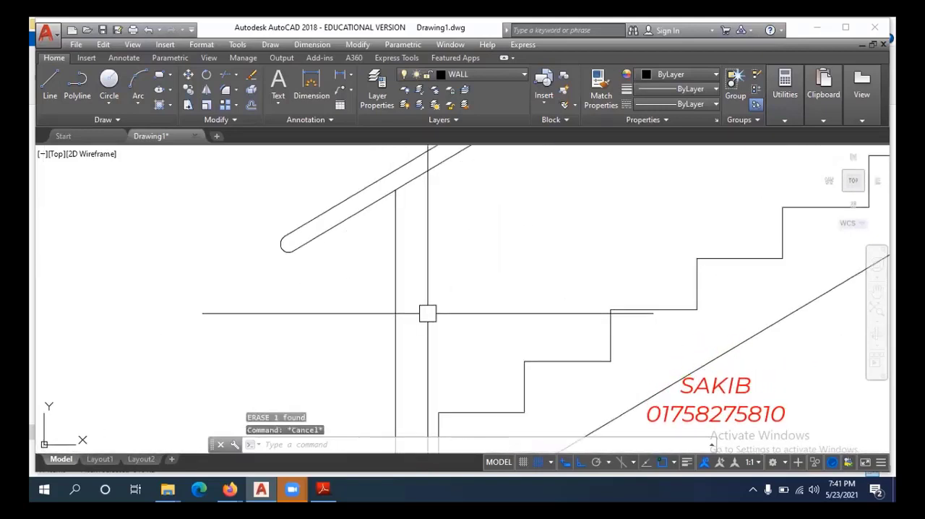
pyautogui.press('Return')
pyautogui.write('1')
pyautogui.press('Return')
pyautogui.click(394, 309)
pyautogui.click(412, 309)
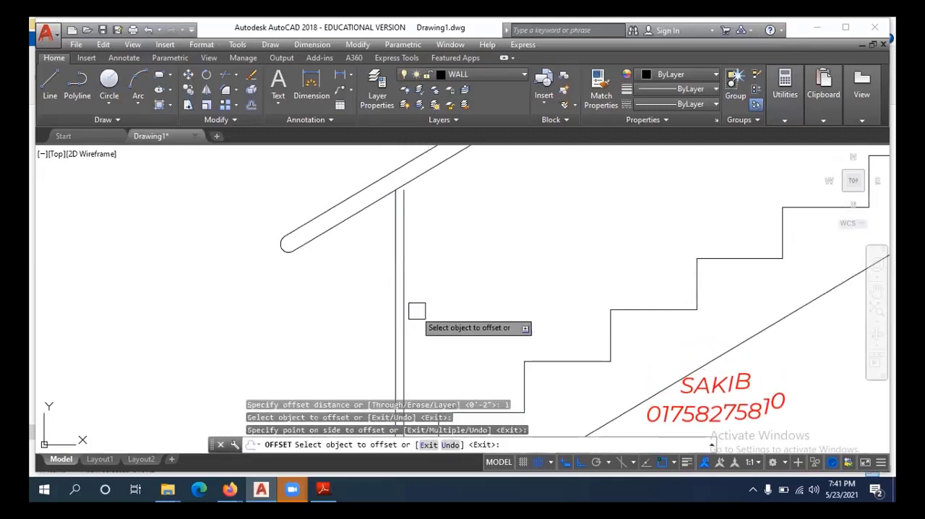
pyautogui.scroll(3, 360, 300)
pyautogui.scroll(-3, 363, 315)
pyautogui.press('Escape')
pyautogui.press('Escape')
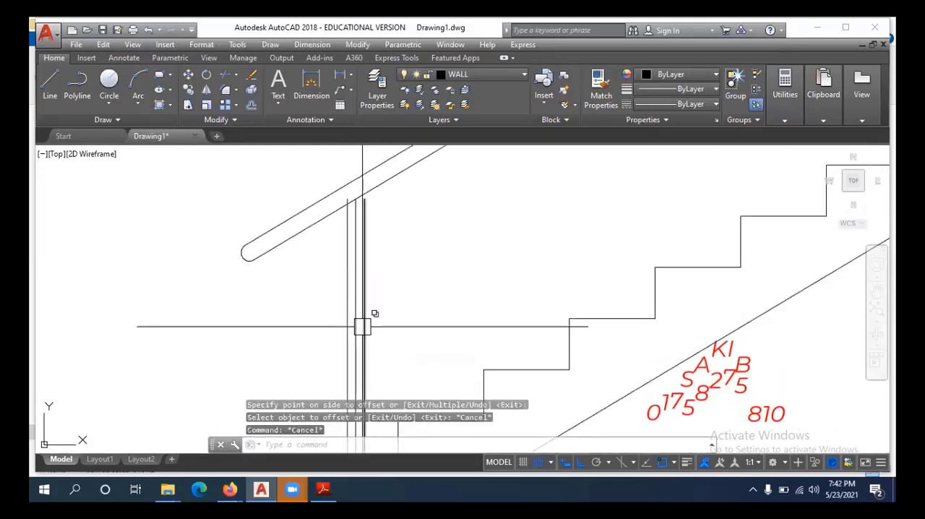
# Erase the middle of the three baluster lines, keeping the two outer offset lines.
pyautogui.scroll(2, 356, 322)
pyautogui.click(351, 310)
pyautogui.write('e')
pyautogui.press('Return')
pyautogui.scroll(-2, 415, 319)
pyautogui.scroll(-2, 425, 319)
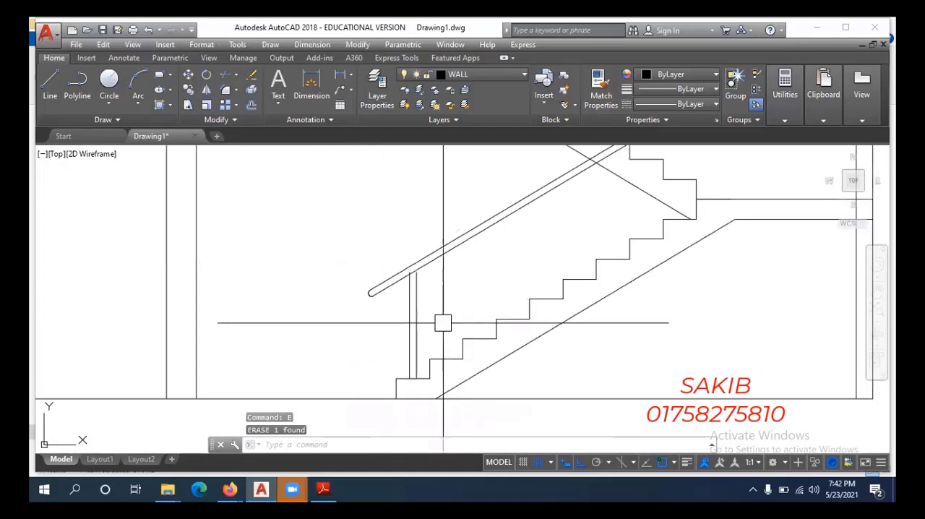
pyautogui.press('Escape')
pyautogui.press('Escape')
pyautogui.press('Escape')
# Extend the baluster's right line up to the handrail's underside and trim its left line at the same edge.
pyautogui.scroll(2, 429, 298)
pyautogui.scroll(3, 430, 298)
pyautogui.scroll(-1, 422, 339)
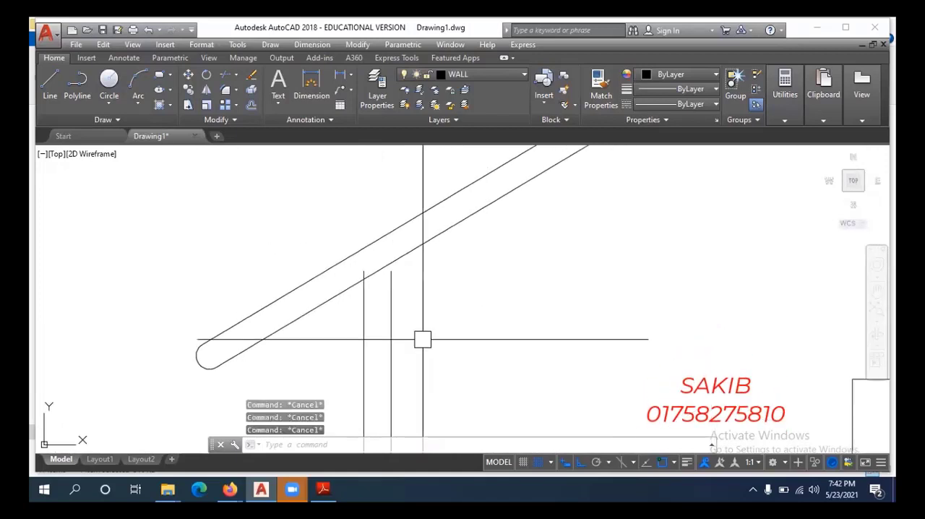
pyautogui.press('Return')
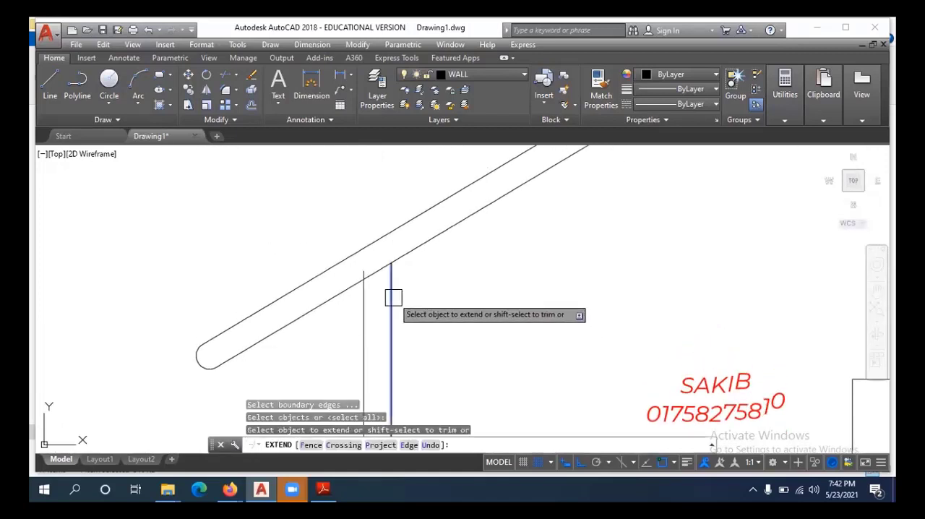
pyautogui.click(392, 297)
pyautogui.scroll(3, 369, 271)
pyautogui.scroll(-4, 433, 294)
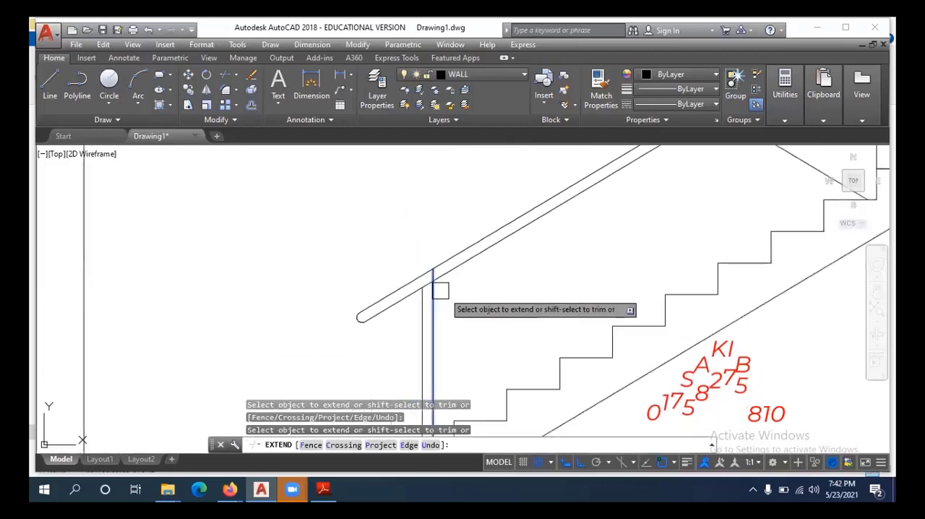
pyautogui.scroll(2, 465, 325)
pyautogui.scroll(4, 470, 340)
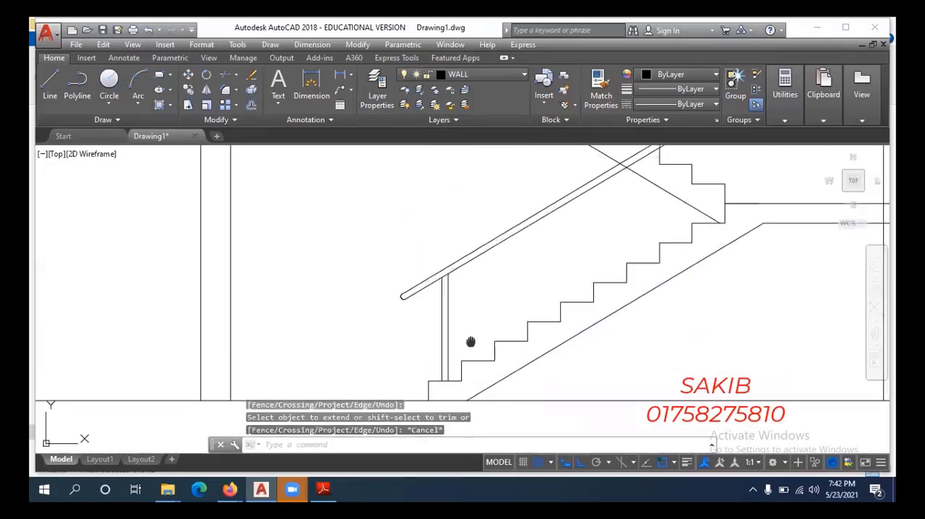
# Copy the baluster's two lines from the first step's top corner to the second step's corner on the lower flight.
pyautogui.click(454, 284)
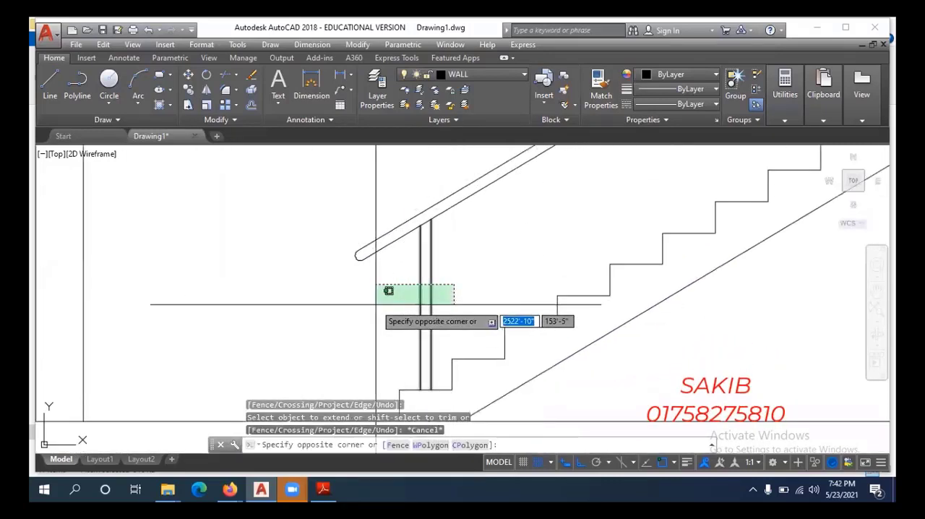
pyautogui.click(400, 289)
pyautogui.moveTo(401, 288); pyautogui.dragTo(395, 243, button='middle')
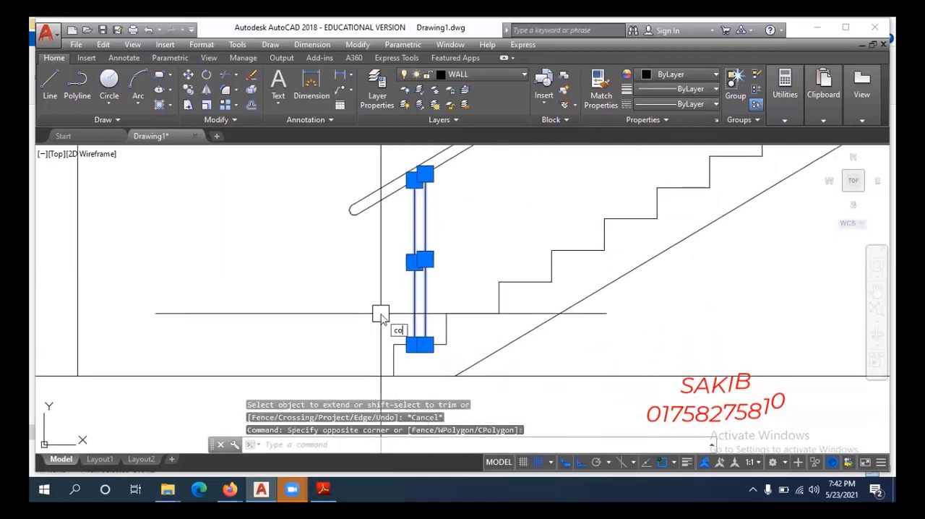
pyautogui.write('co')
pyautogui.press('Return')
pyautogui.scroll(2, 381, 322)
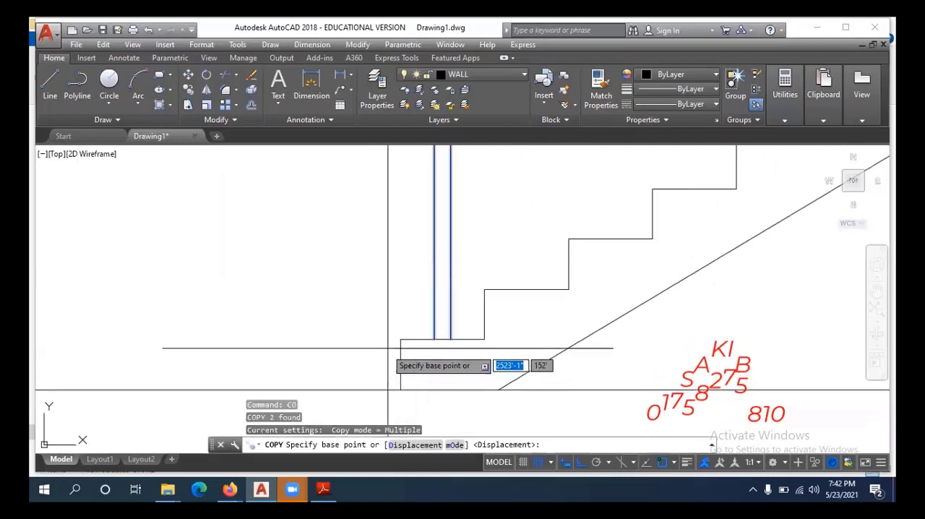
pyautogui.click(401, 339)
pyautogui.moveTo(399, 337)
pyautogui.mouseDown(button='middle')
pyautogui.moveTo(467, 326)
pyautogui.moveTo(474, 374)
pyautogui.mouseUp(button='middle')
pyautogui.click(458, 339)
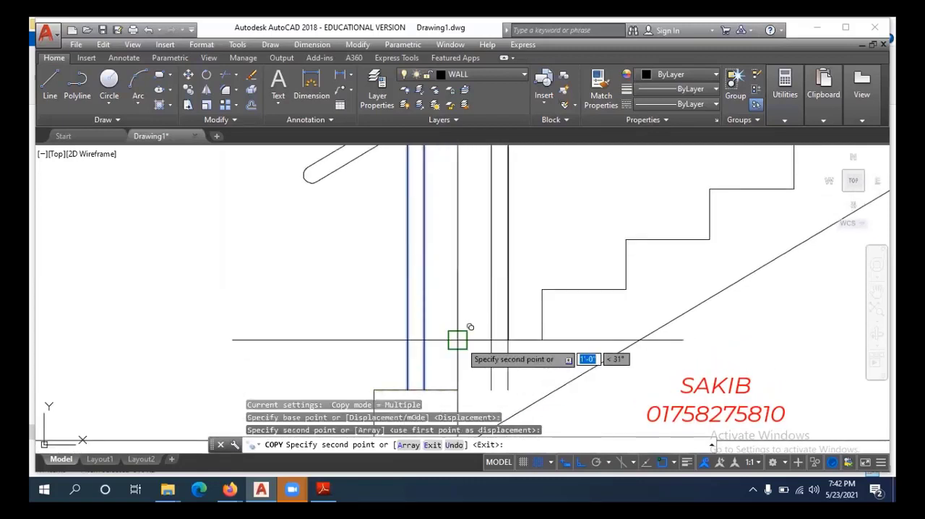
# Place further copies of the baluster at the corner of each remaining lower-flight step, up to the last tread below the landing.
pyautogui.moveTo(536, 302); pyautogui.dragTo(452, 385, button='middle')
pyautogui.click(469, 370)
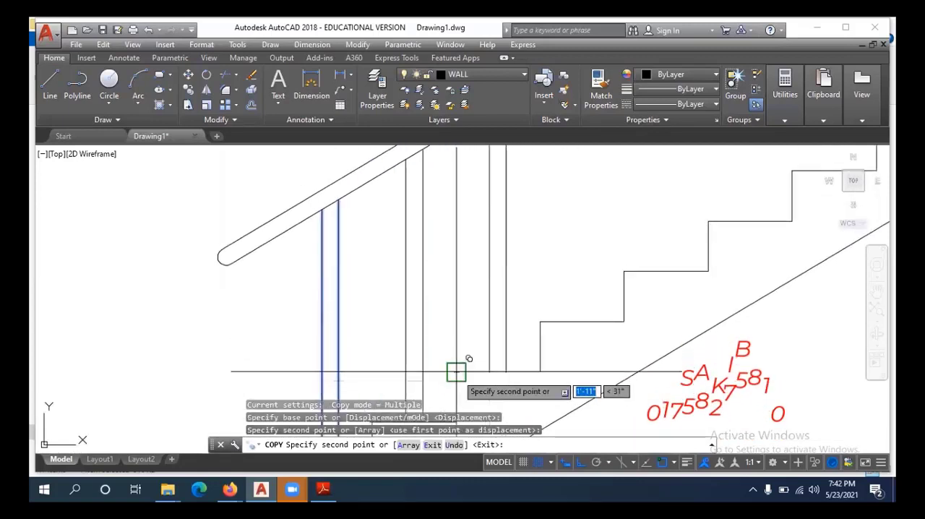
pyautogui.click(539, 322)
pyautogui.moveTo(540, 322)
pyautogui.mouseDown(button='middle')
pyautogui.moveTo(499, 380)
pyautogui.moveTo(526, 351)
pyautogui.mouseUp(button='middle')
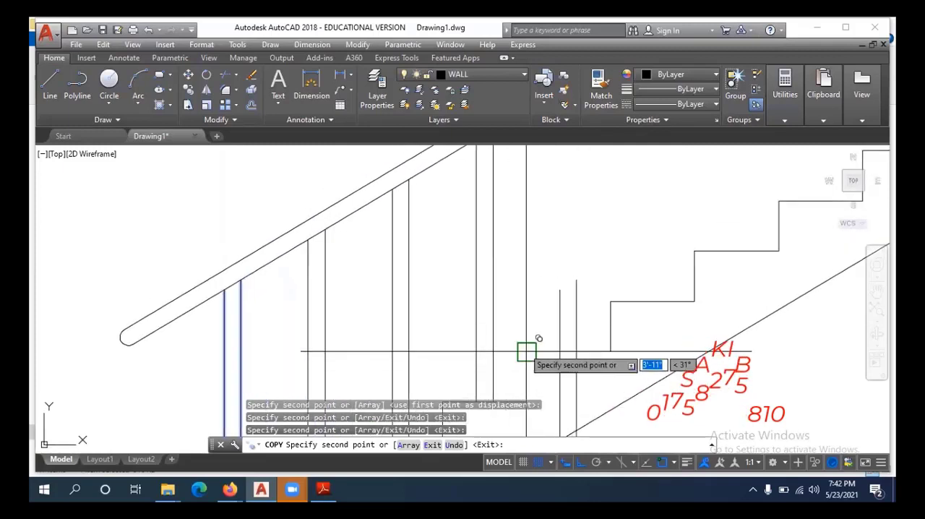
pyautogui.moveTo(590, 340); pyautogui.dragTo(471, 422, button='middle')
pyautogui.click(491, 381)
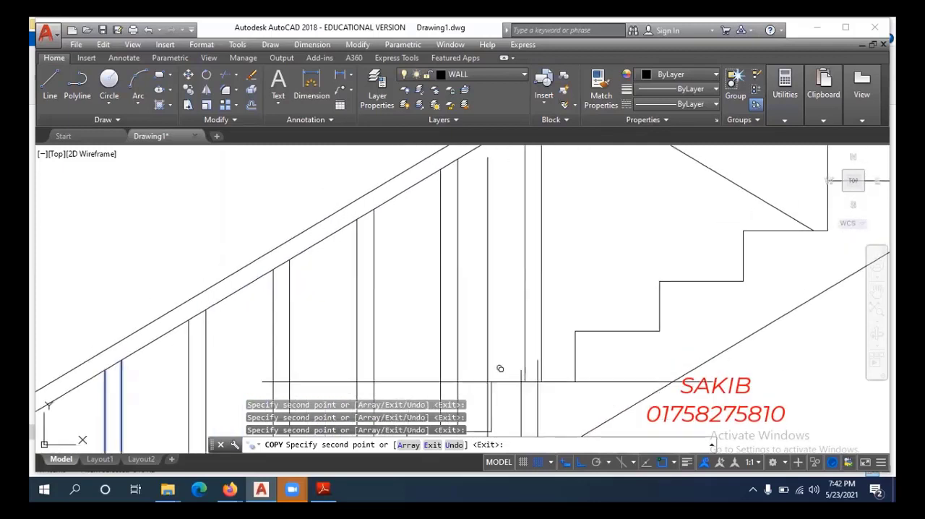
pyautogui.click(575, 331)
pyautogui.moveTo(634, 296); pyautogui.dragTo(492, 395, button='middle')
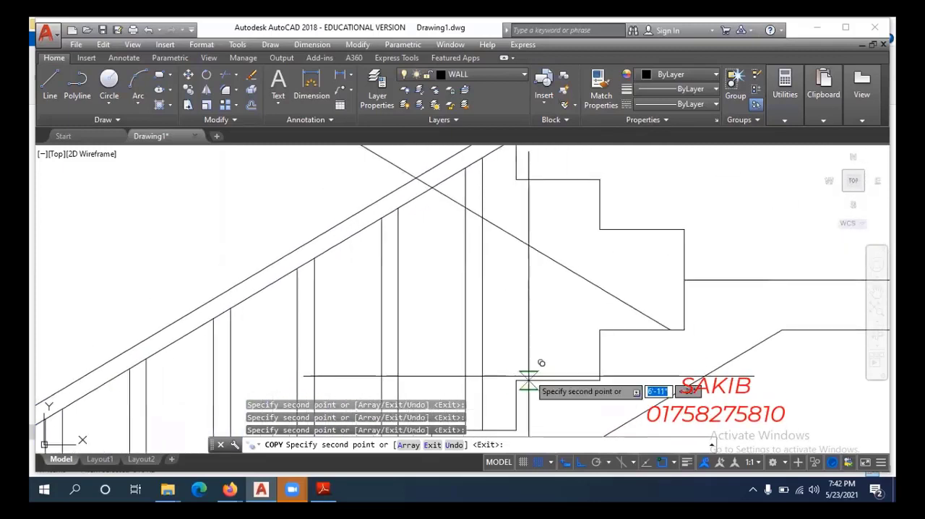
pyautogui.click(515, 380)
pyautogui.click(600, 330)
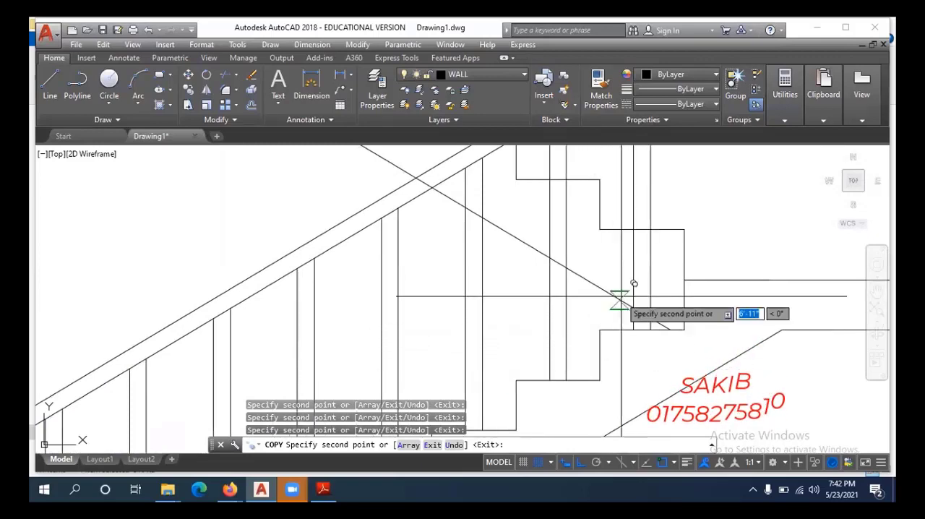
# Continue copying the same baluster onto the upper flight's treads, starting with the tread nearest the landing.
pyautogui.moveTo(621, 297); pyautogui.dragTo(606, 397, button='middle')
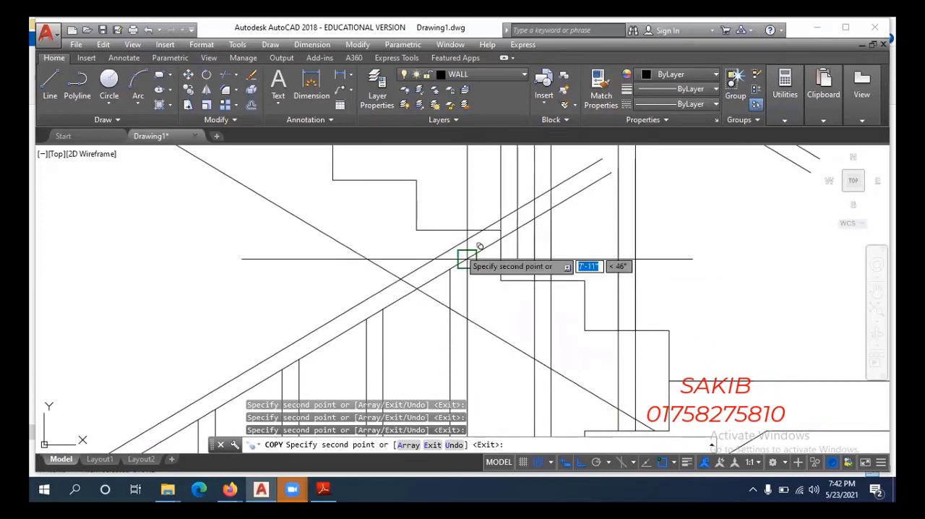
pyautogui.moveTo(417, 229); pyautogui.dragTo(515, 377, button='middle')
pyautogui.scroll(-3, 516, 377)
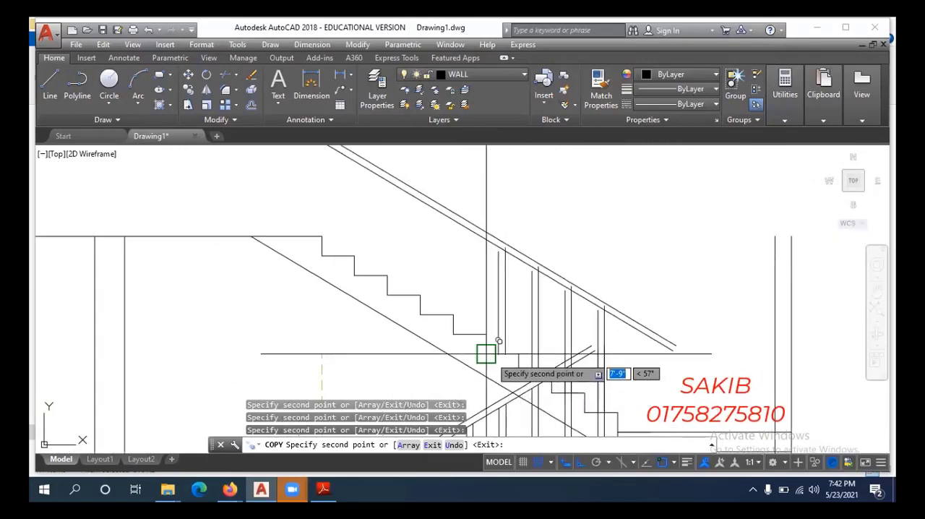
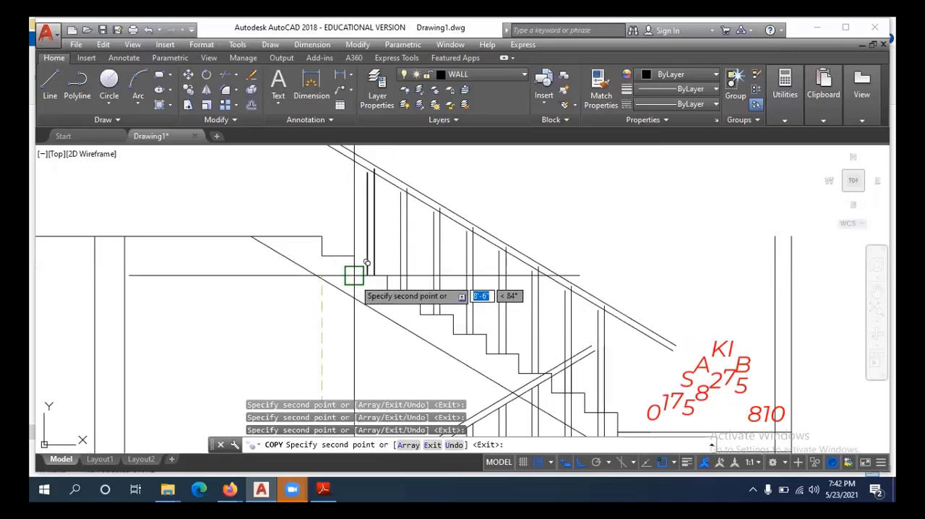
# Place the last baluster copy on the upper flight's topmost tread, below the upper floor.
pyautogui.scroll(-2, 321, 242)
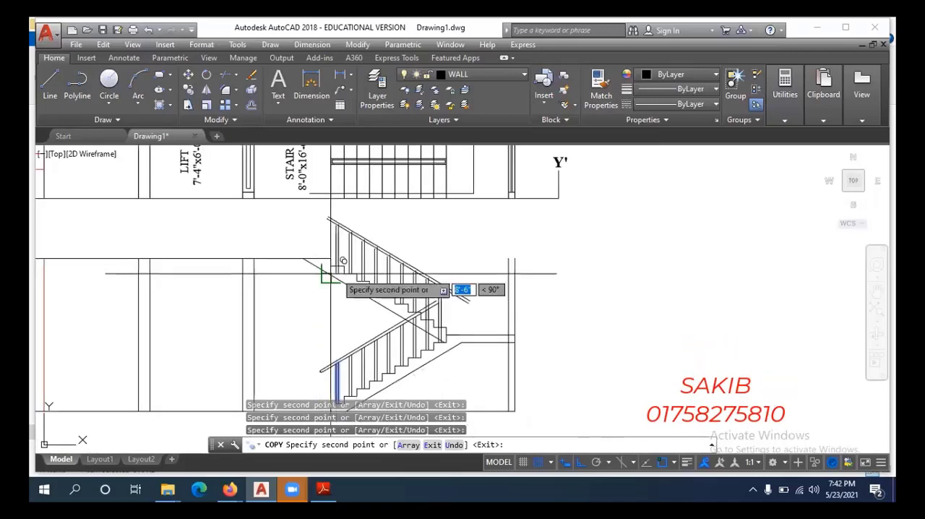
pyautogui.scroll(2, 336, 249)
pyautogui.scroll(-2, 300, 251)
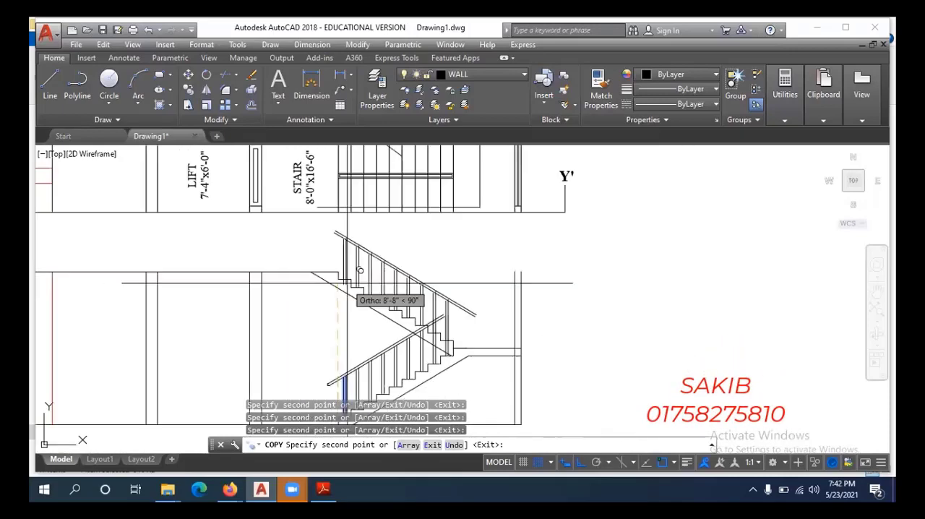
pyautogui.press('Escape')
# Examine how the copied balusters meet the handrails along the lower and upper flights.
pyautogui.scroll(3, 405, 284)
pyautogui.scroll(4, 388, 314)
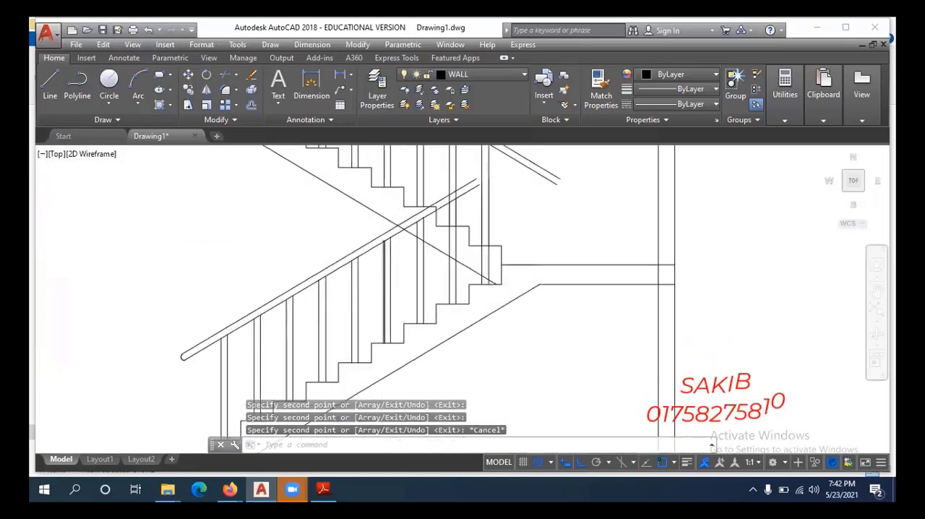
pyautogui.scroll(-4, 421, 307)
pyautogui.scroll(4, 460, 200)
pyautogui.moveTo(433, 249); pyautogui.dragTo(454, 221, button='middle')
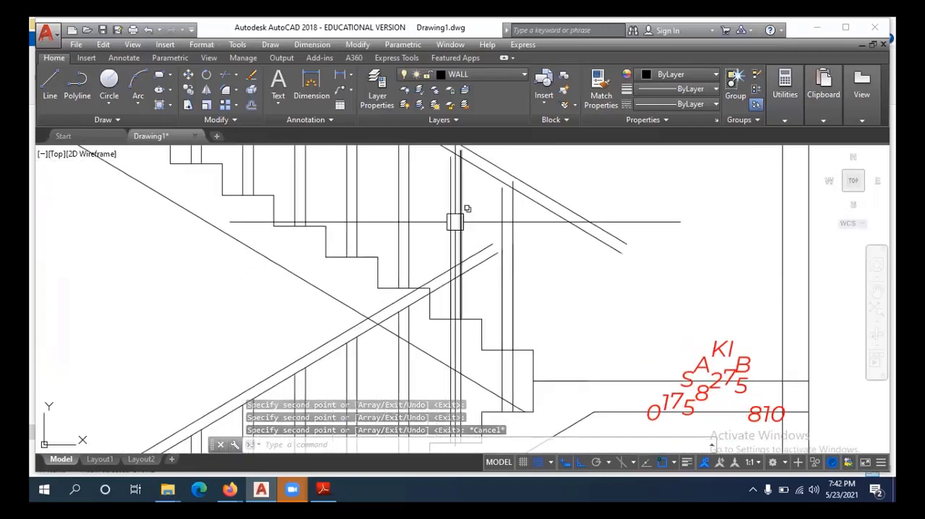
pyautogui.scroll(-2, 454, 221)
pyautogui.moveTo(396, 248); pyautogui.dragTo(462, 387, button='middle')
pyautogui.scroll(4, 278, 209)
pyautogui.moveTo(278, 209); pyautogui.dragTo(248, 317, button='middle')
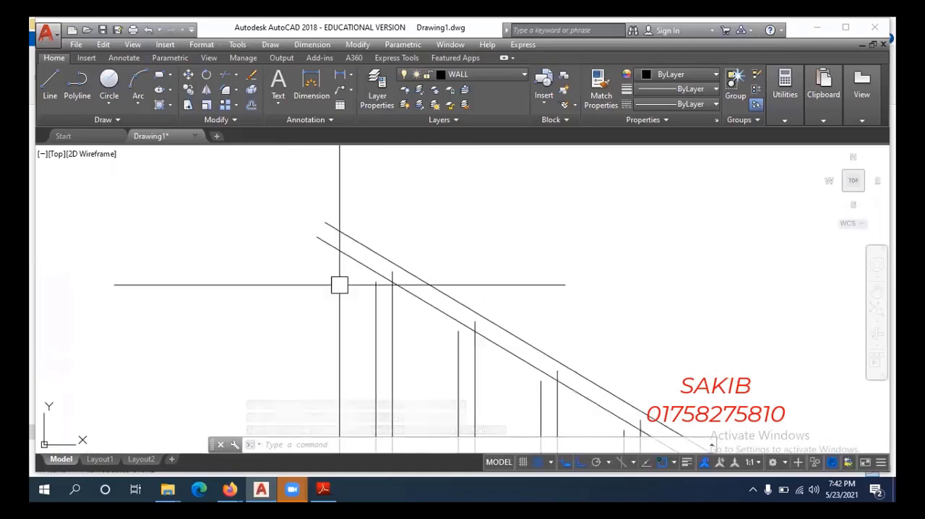
pyautogui.scroll(-2, 343, 288)
pyautogui.moveTo(339, 316); pyautogui.dragTo(329, 280, button='middle')
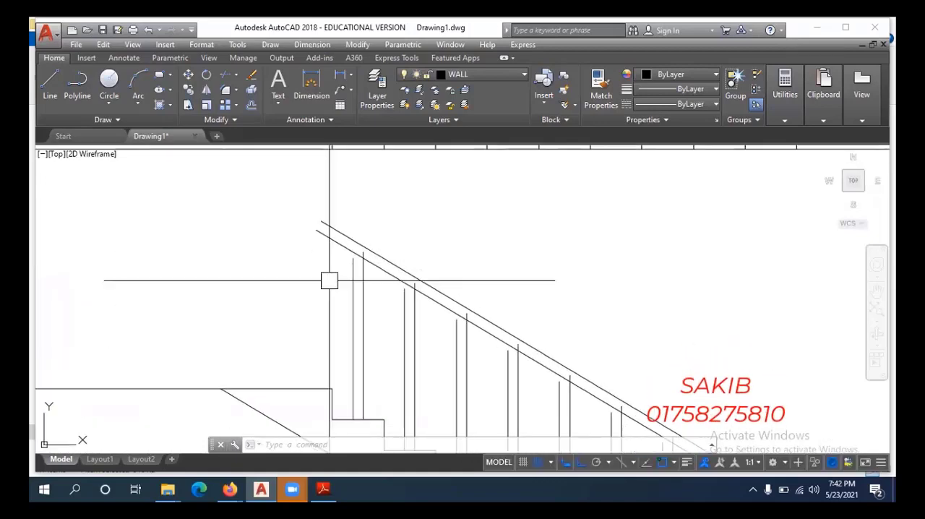
pyautogui.write('f')
pyautogui.press('Return')
pyautogui.write('r')
pyautogui.press('Return')
pyautogui.scroll(-1, 352, 300)
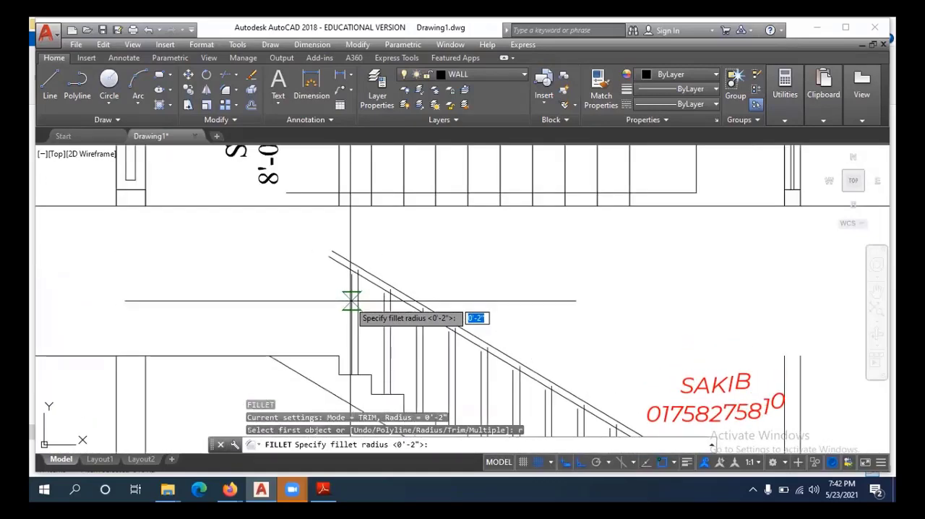
pyautogui.press('Escape')
# Extend the topmost upper-flight baluster's left line to the handrail's underside and trim its right line at the same edge.
pyautogui.scroll(5, 351, 300)
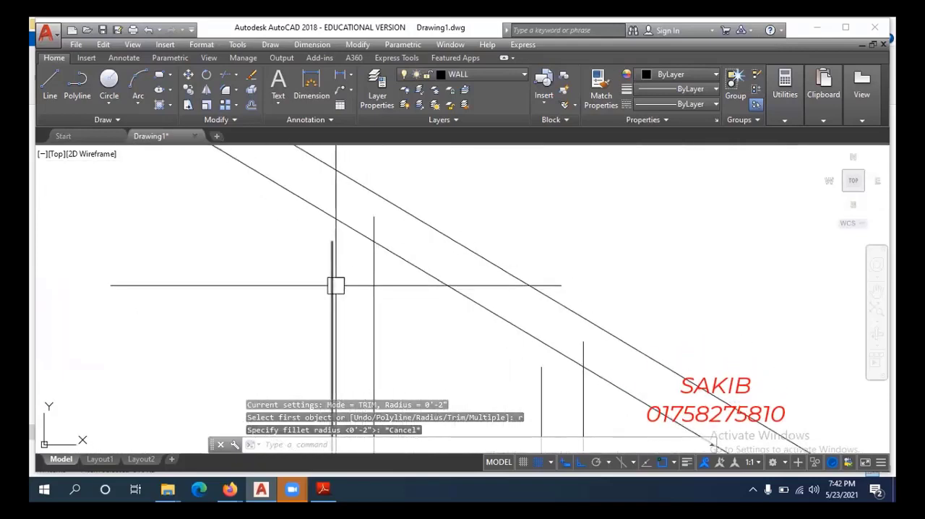
pyautogui.write('e')
pyautogui.press('Return')
pyautogui.press('Return')
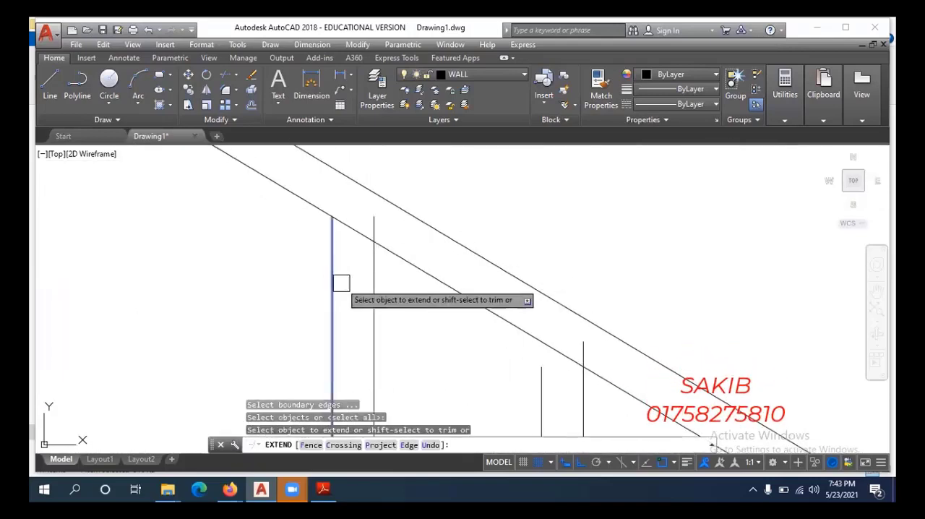
pyautogui.scroll(2, 342, 270)
pyautogui.click(326, 263)
pyautogui.scroll(-2, 377, 284)
pyautogui.scroll(2, 397, 220)
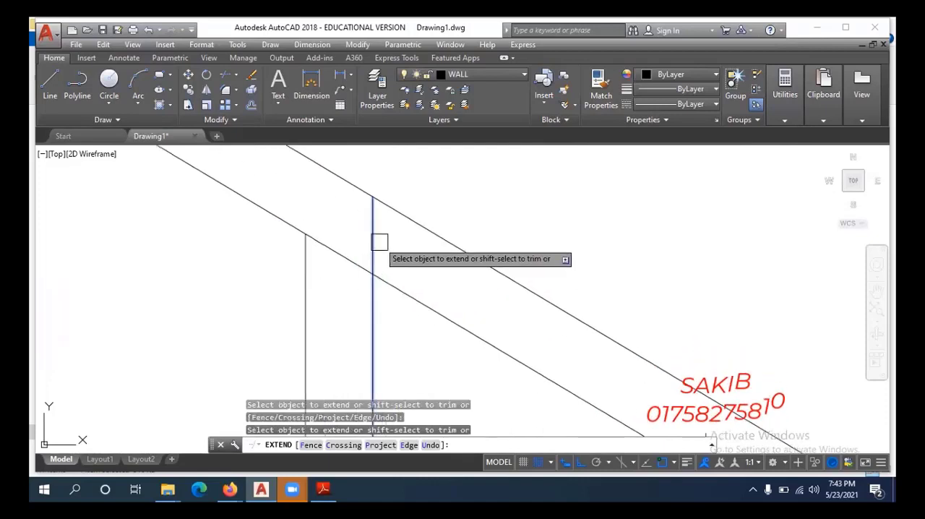
# Fit the second and third balusters from the top to the handrail's underside, extending their left lines and trimming their right lines.
pyautogui.scroll(-2, 378, 243)
pyautogui.moveTo(489, 357); pyautogui.dragTo(448, 326, button='middle')
pyautogui.scroll(1, 448, 326)
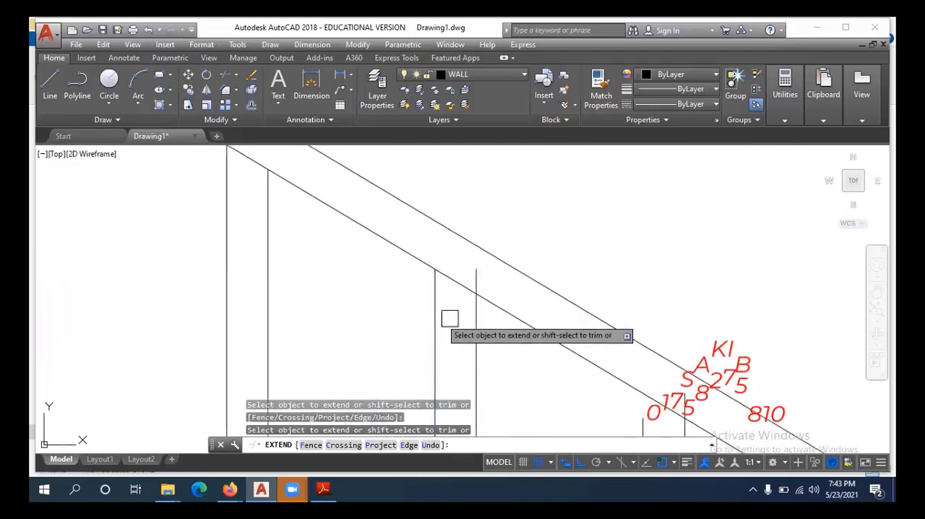
pyautogui.scroll(1, 492, 281)
pyautogui.scroll(-4, 480, 274)
pyautogui.moveTo(529, 340); pyautogui.dragTo(451, 298, button='middle')
pyautogui.scroll(2, 451, 297)
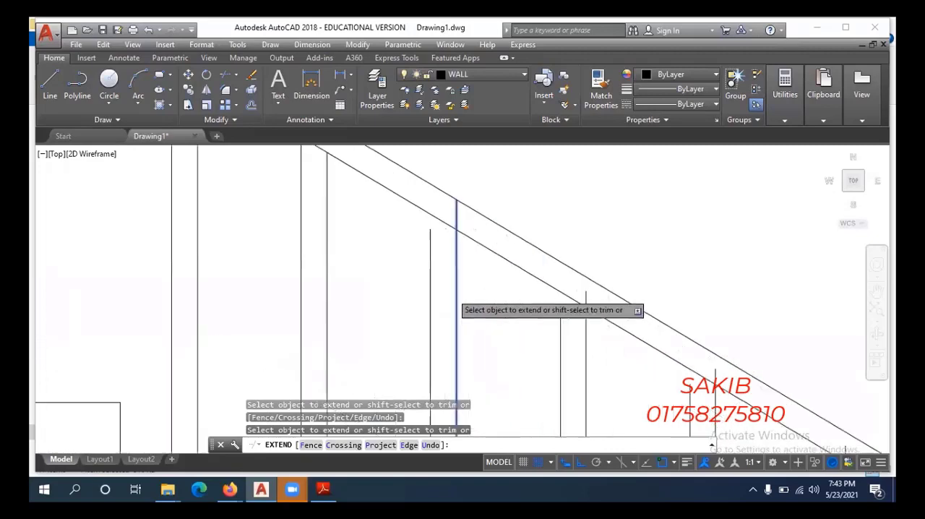
pyautogui.scroll(2, 457, 217)
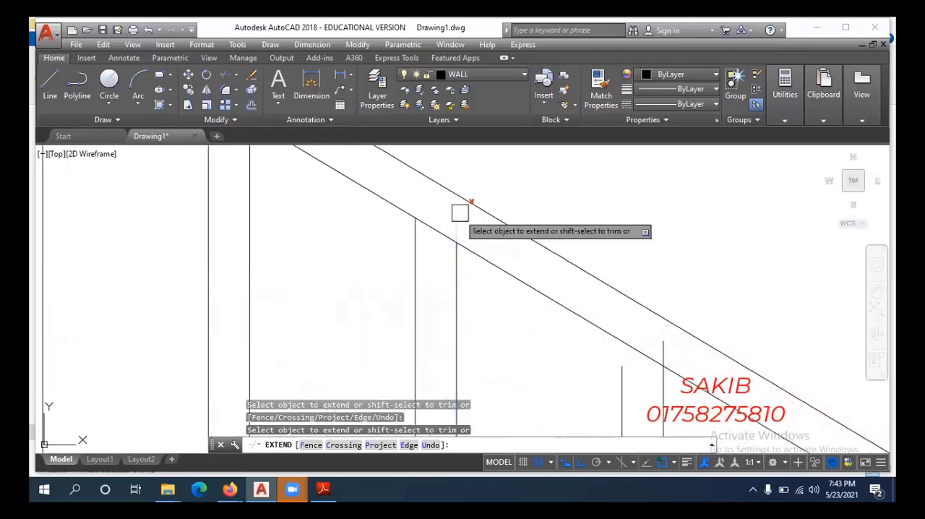
# Extend the fourth baluster's left line to the upper handrail's underside and trim its right line there.
pyautogui.scroll(-4, 478, 240)
pyautogui.moveTo(537, 307); pyautogui.dragTo(469, 289, button='middle')
pyautogui.scroll(4, 469, 289)
pyautogui.click(464, 282)
pyautogui.scroll(2, 520, 242)
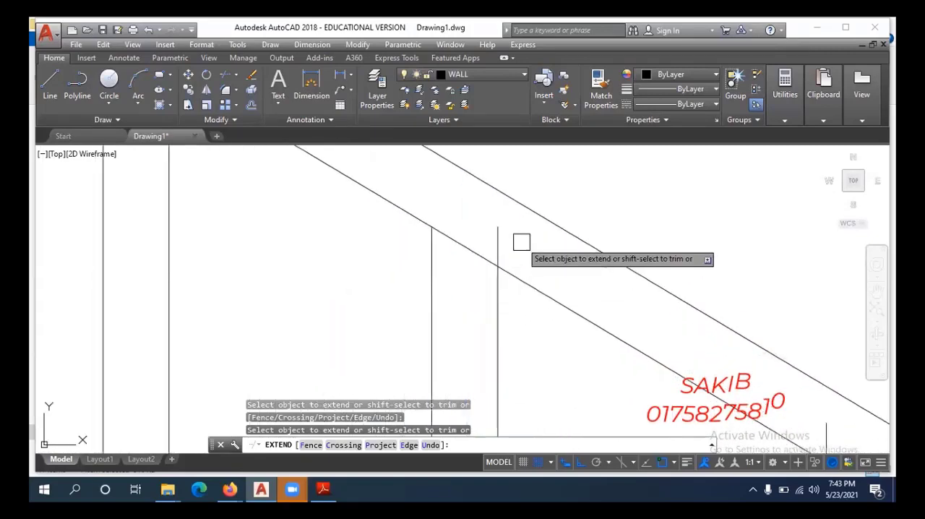
pyautogui.keyDown('shift'); pyautogui.click(497, 232); pyautogui.keyUp('shift')
pyautogui.scroll(-2, 498, 236)
# Extend the fifth baluster's left line to the upper handrail's underside and trim off its right line's overshoot.
pyautogui.scroll(-2, 539, 305)
pyautogui.moveTo(546, 316); pyautogui.dragTo(454, 291, button='middle')
pyautogui.moveTo(502, 326); pyautogui.dragTo(464, 302, button='middle')
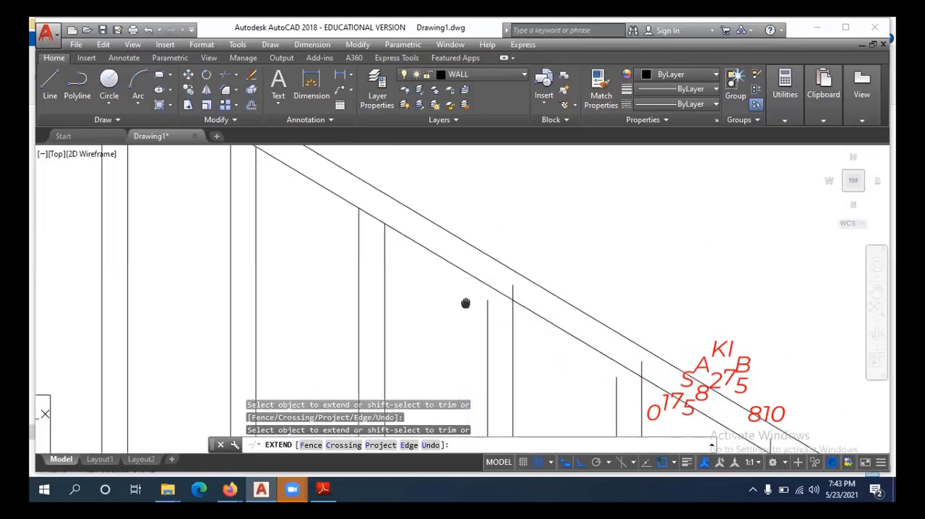
pyautogui.scroll(2, 481, 314)
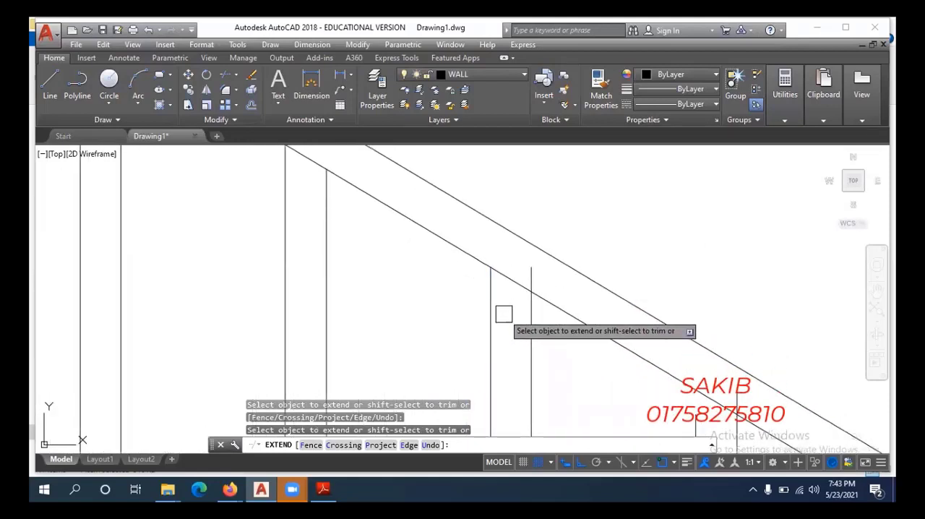
pyautogui.moveTo(509, 317); pyautogui.dragTo(479, 325, button='middle')
pyautogui.scroll(4, 500, 305)
pyautogui.moveTo(523, 268); pyautogui.dragTo(523, 286, button='middle')
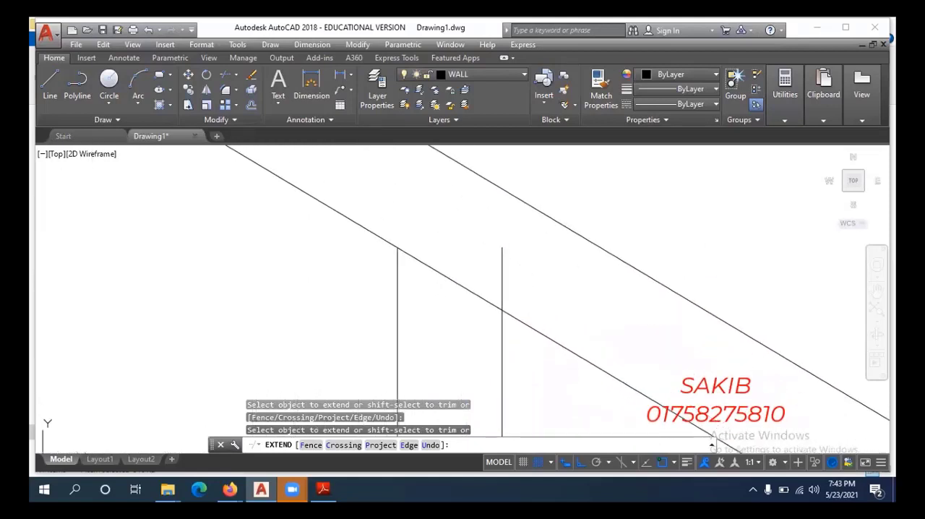
pyautogui.scroll(-4, 505, 269)
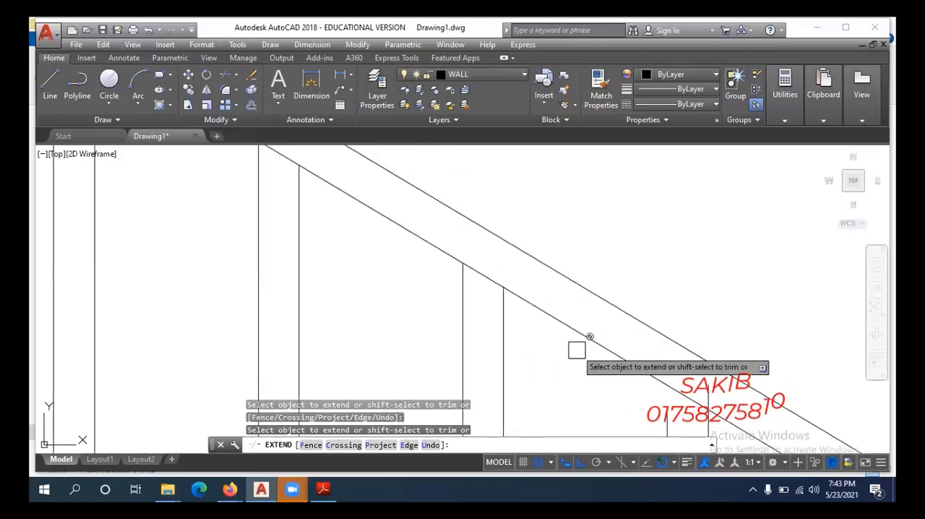
# Fit the sixth and seventh balusters to the upper handrail's underside by extending the left lines and trimming the right lines.
pyautogui.moveTo(626, 387); pyautogui.dragTo(502, 327, button='middle')
pyautogui.scroll(4, 584, 318)
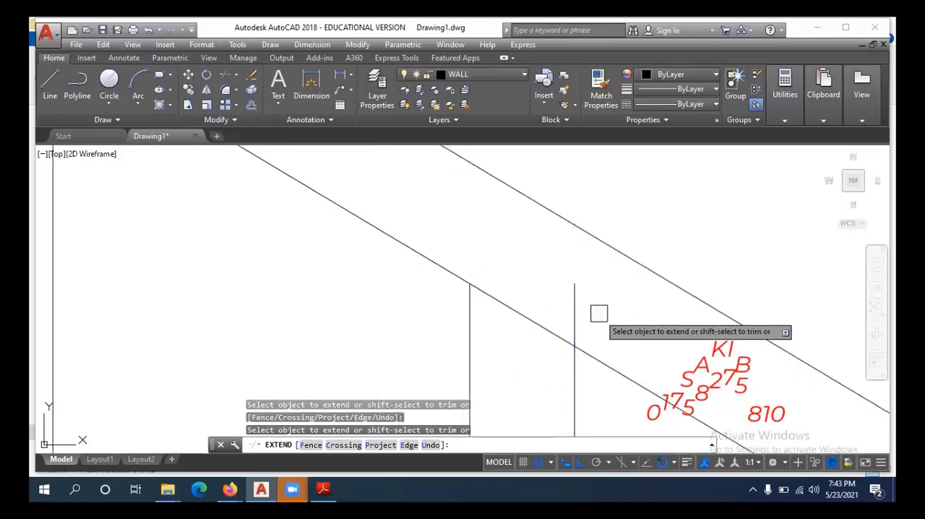
pyautogui.scroll(-6, 414, 326)
pyautogui.moveTo(548, 427); pyautogui.dragTo(527, 326, button='middle')
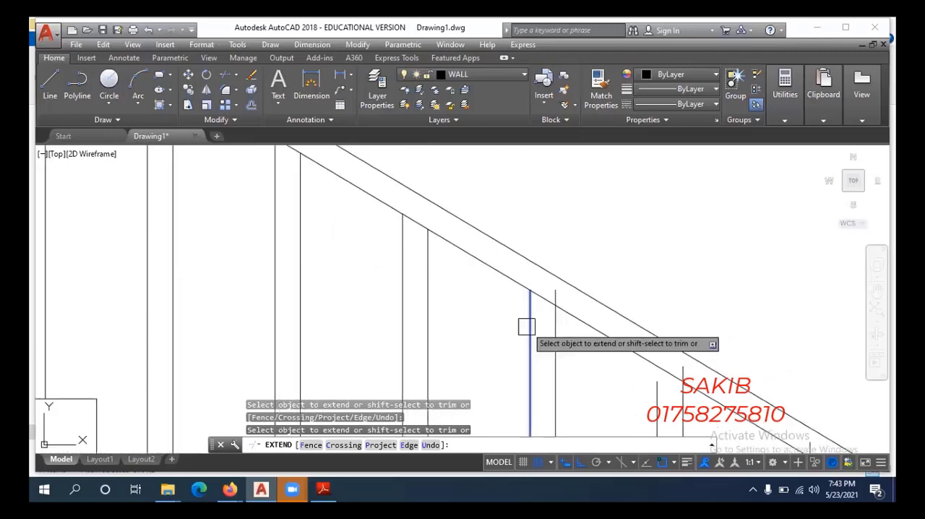
pyautogui.scroll(4, 559, 303)
pyautogui.keyDown('shift'); pyautogui.click(549, 281); pyautogui.keyUp('shift')
pyautogui.scroll(-4, 531, 279)
# Extend the left lines of the eighth and ninth balusters to the handrail's underside and trim their right lines there.
pyautogui.moveTo(609, 355); pyautogui.dragTo(514, 323, button='middle')
pyautogui.scroll(2, 514, 322)
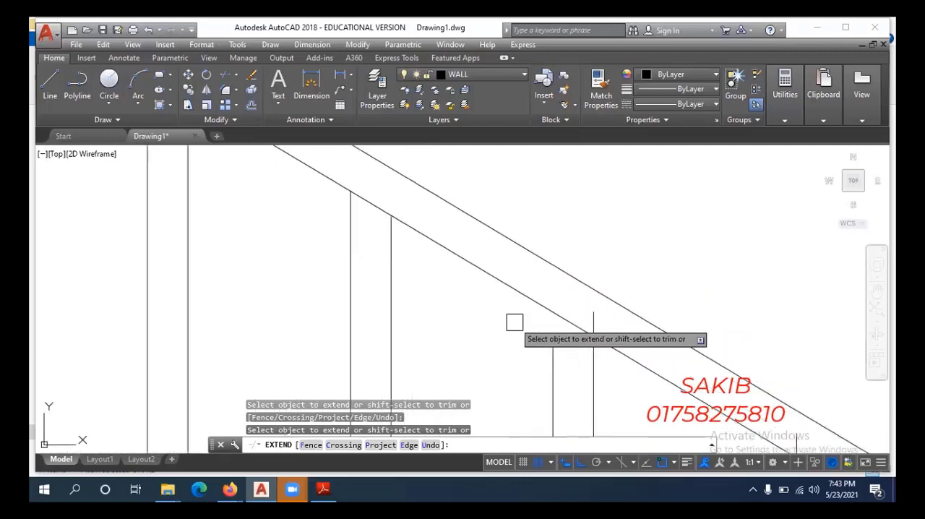
pyautogui.scroll(4, 589, 325)
pyautogui.scroll(-4, 598, 315)
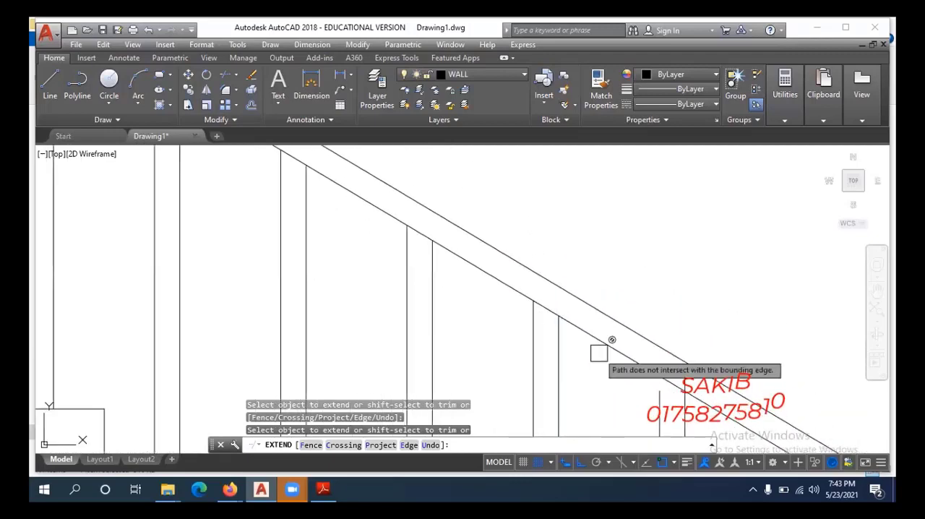
pyautogui.moveTo(598, 351); pyautogui.dragTo(512, 316, button='middle')
pyautogui.scroll(2, 558, 303)
pyautogui.keyDown('shift'); pyautogui.click(565, 286); pyautogui.keyUp('shift')
pyautogui.scroll(-6, 518, 291)
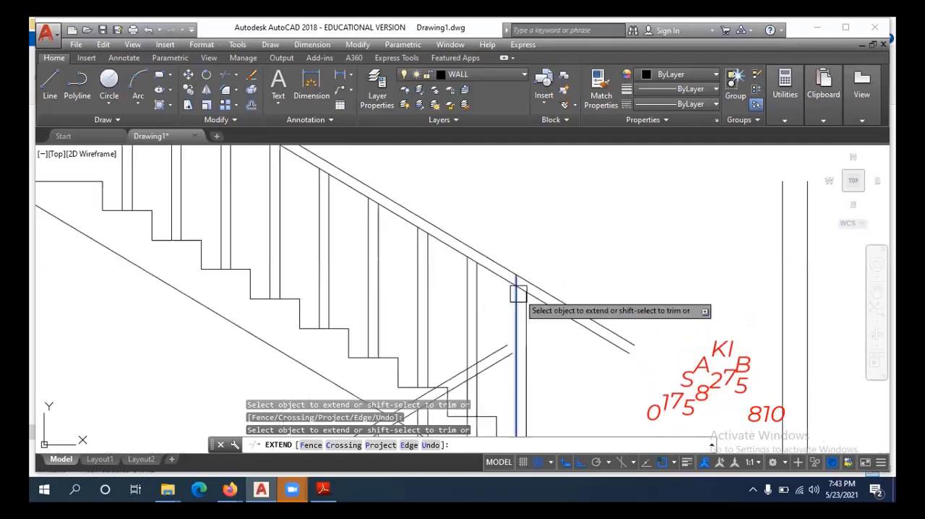
# Fit both lines of the last baluster beside the landing to the upper handrail's underside.
pyautogui.moveTo(576, 343); pyautogui.dragTo(571, 277, button='middle')
pyautogui.scroll(-2, 571, 278)
pyautogui.scroll(4, 549, 293)
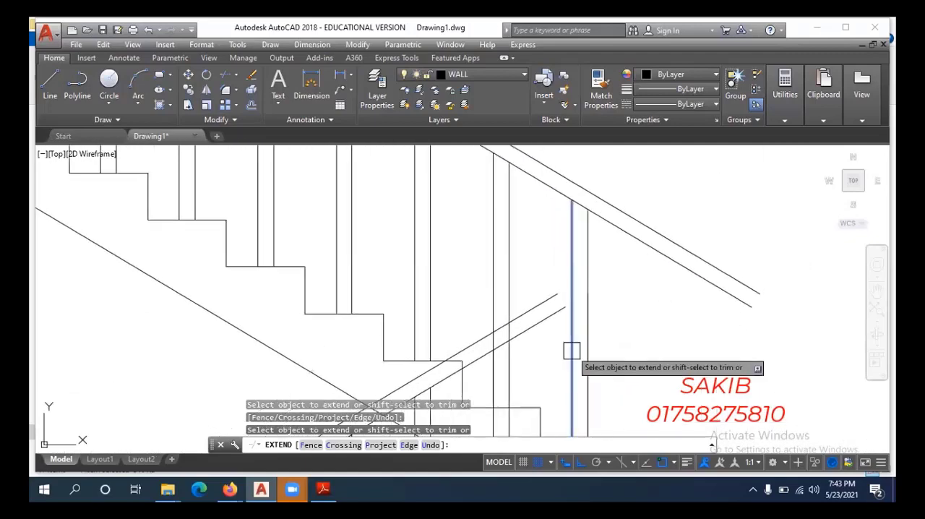
pyautogui.scroll(-7, 551, 311)
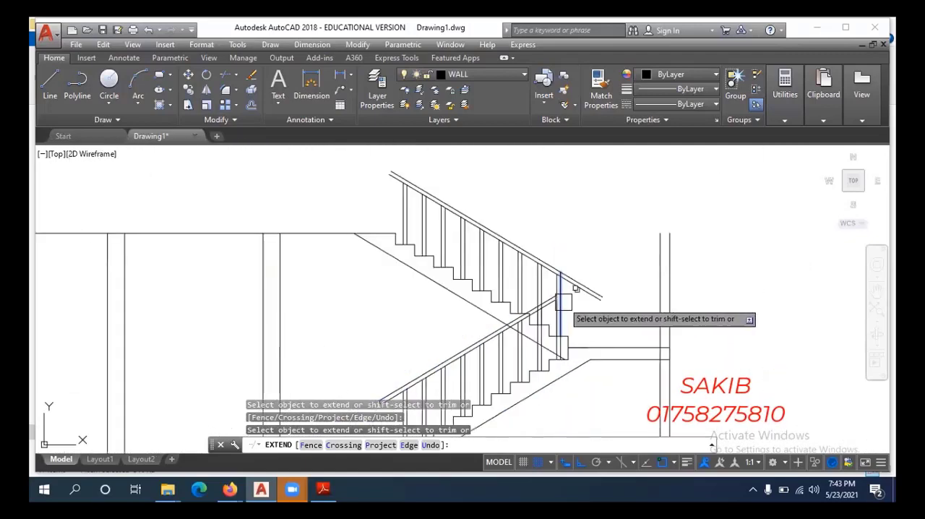
pyautogui.press('Escape')
# Fillet the lower handrail's top line to the upper handrail's bottom line with a 2" radius above the landing.
pyautogui.scroll(2, 556, 322)
pyautogui.moveTo(556, 335); pyautogui.dragTo(555, 344, button='middle')
pyautogui.scroll(3, 573, 301)
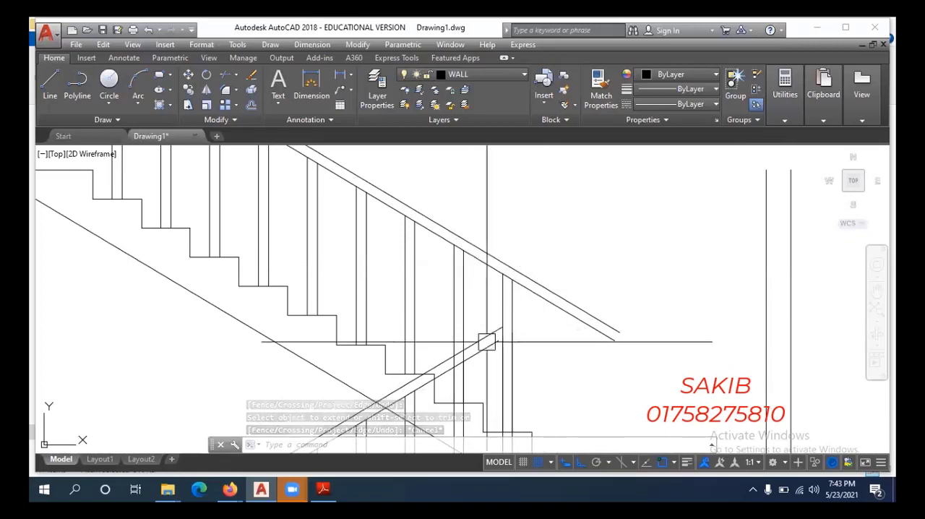
pyautogui.scroll(2, 509, 341)
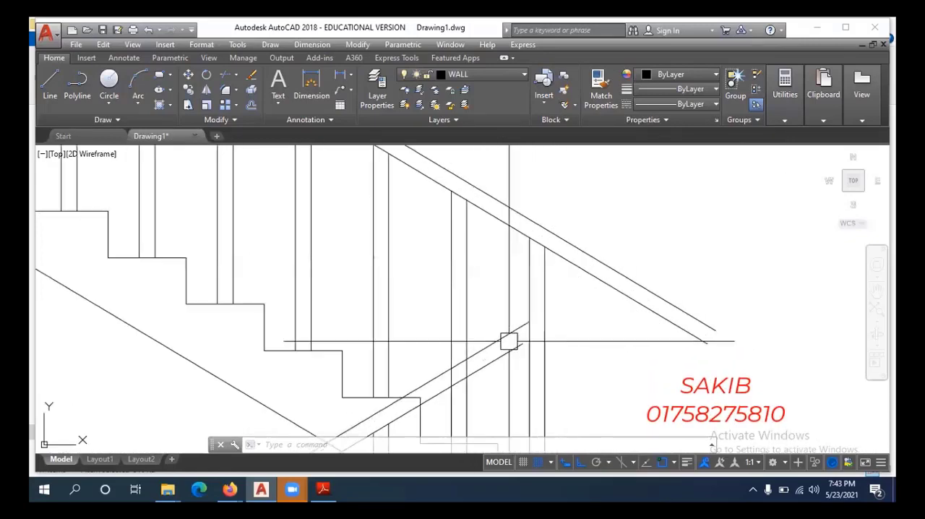
pyautogui.press('Escape')
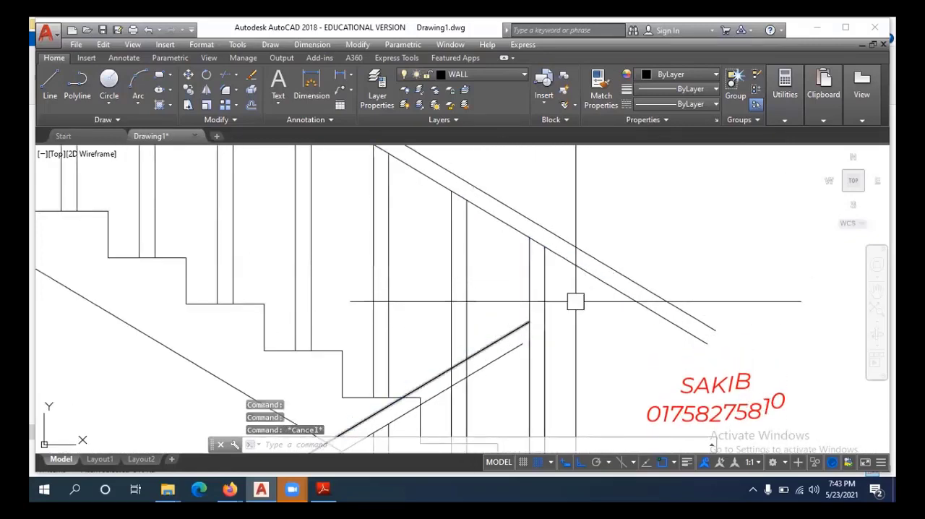
pyautogui.press('Return')
pyautogui.write('r')
pyautogui.press('Return')
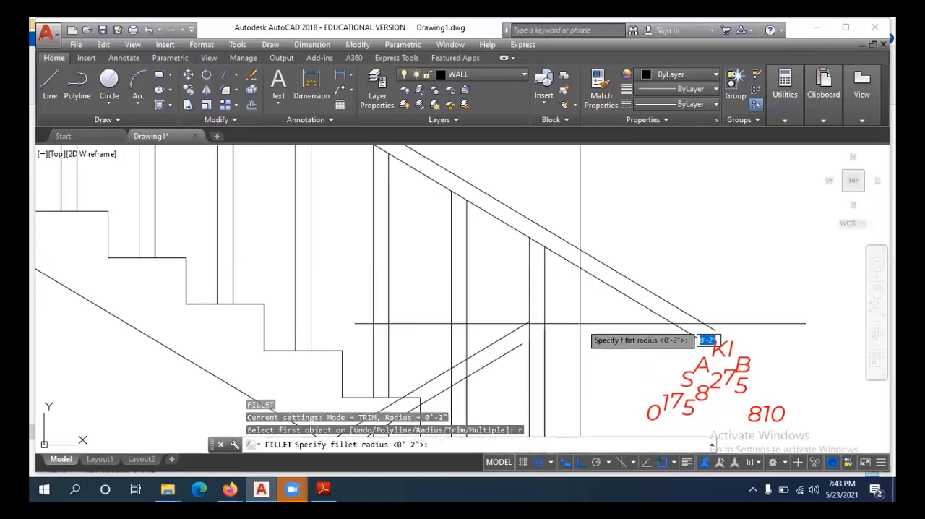
pyautogui.press('Return')
pyautogui.scroll(2, 510, 332)
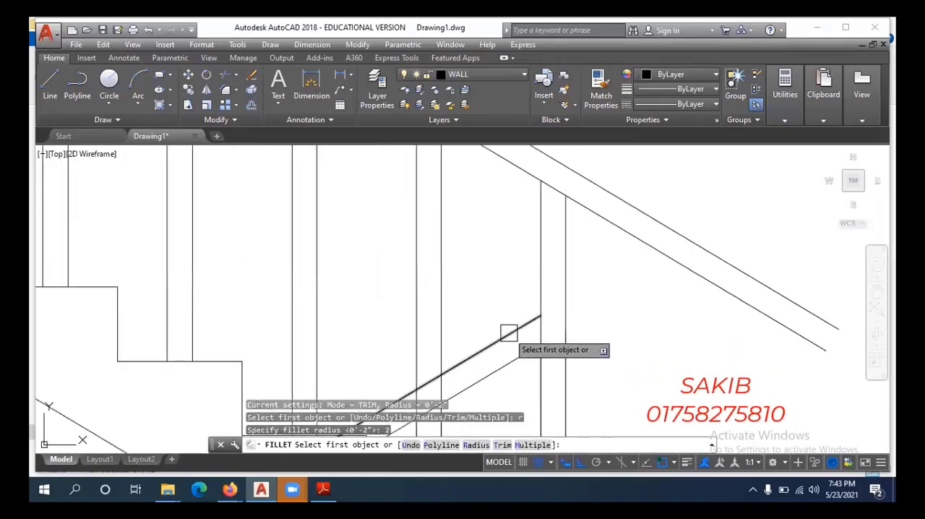
pyautogui.click(508, 333)
pyautogui.click(602, 217)
pyautogui.scroll(-2, 610, 249)
pyautogui.scroll(-2, 611, 249)
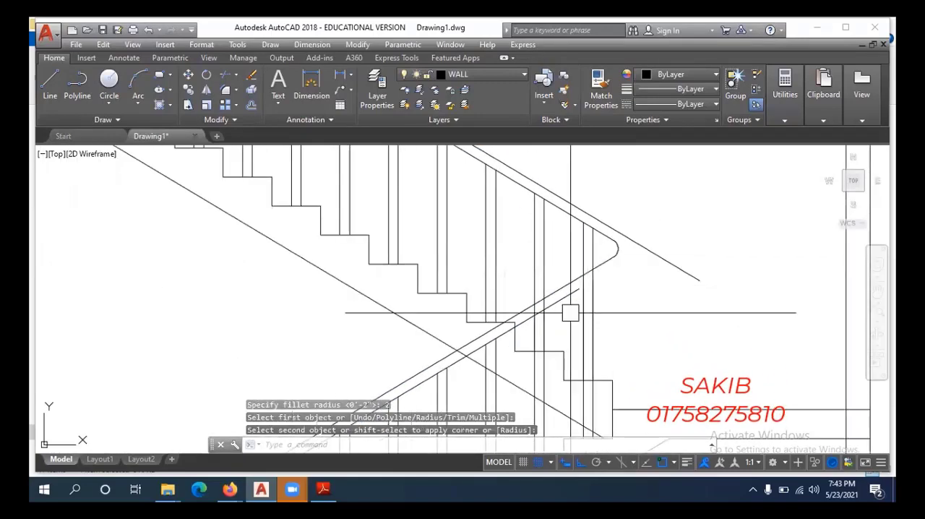
# Try to fillet the lower handrail's bottom line to the upper handrail's top line, and undo it.
pyautogui.press('Return')
pyautogui.click(655, 250)
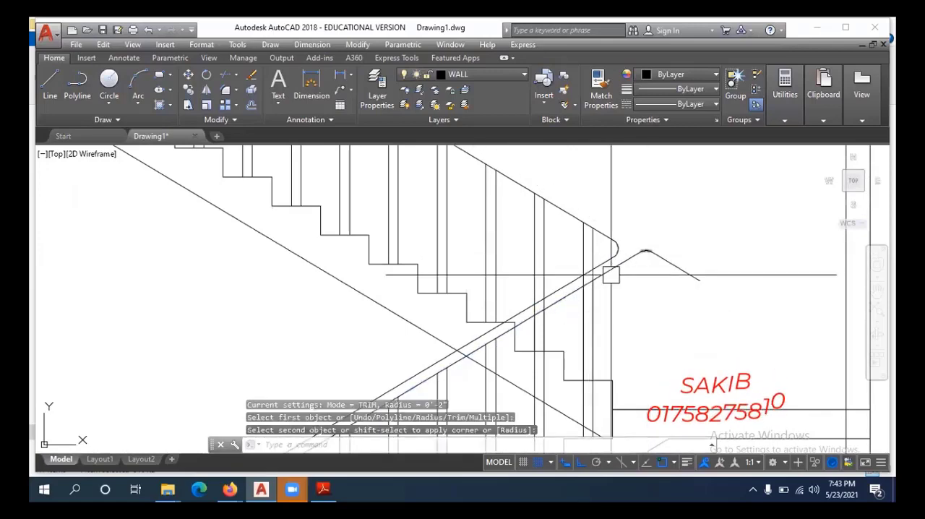
pyautogui.hotkey('ctrl', 'z')
pyautogui.press('Escape')
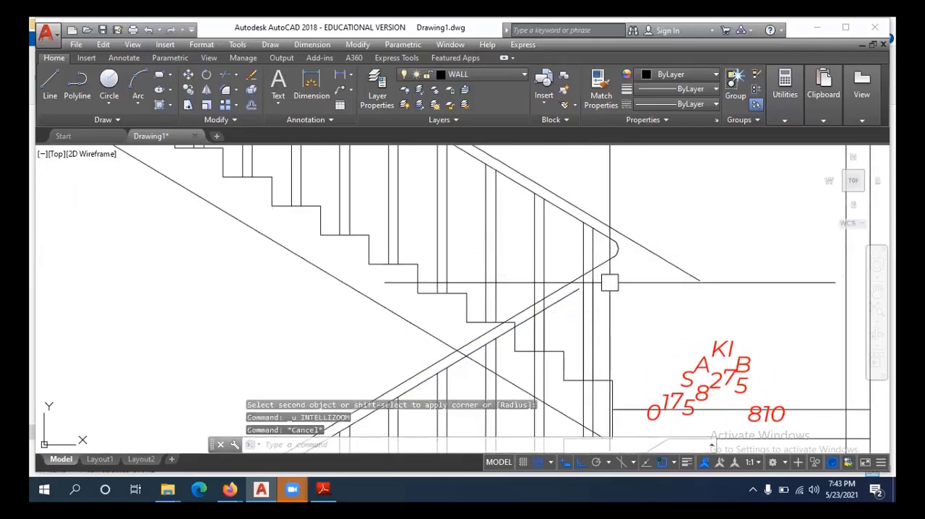
# Fillet the lower handrail's bottom line with the upper handrail's top line again, setting the radius to 2".
pyautogui.write('f')
pyautogui.press('Return')
pyautogui.write('r')
pyautogui.press('Return')
pyautogui.write('2')
pyautogui.press('Return')
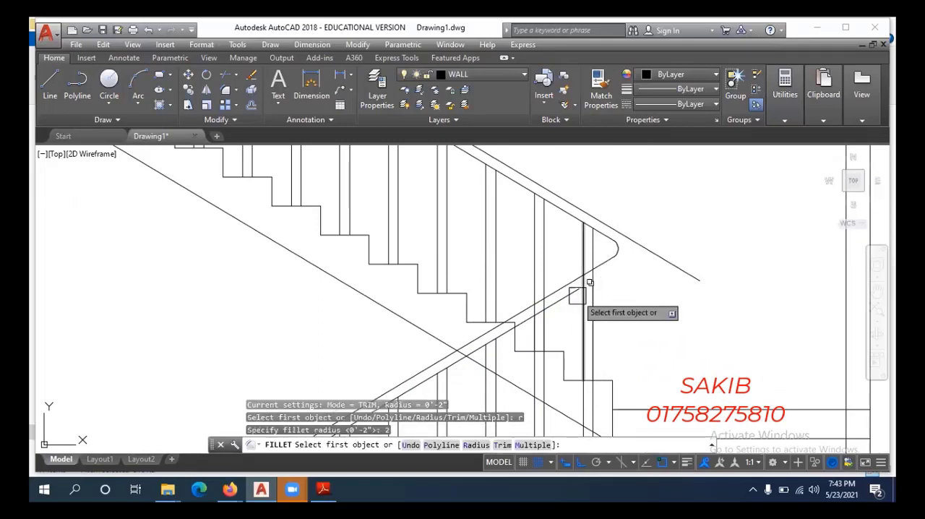
pyautogui.click(578, 295)
pyautogui.click(649, 250)
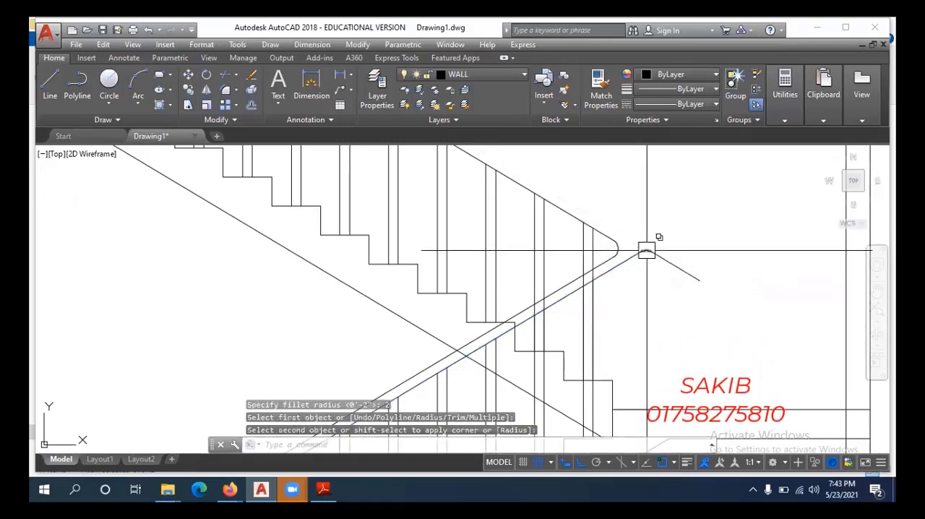
# Undo the last fillet and fillet the upper handrail's top line to the lower handrail's bottom line with a 2" radius.
pyautogui.hotkey('ctrl', 'z')
pyautogui.write('f')
pyautogui.press('Return')
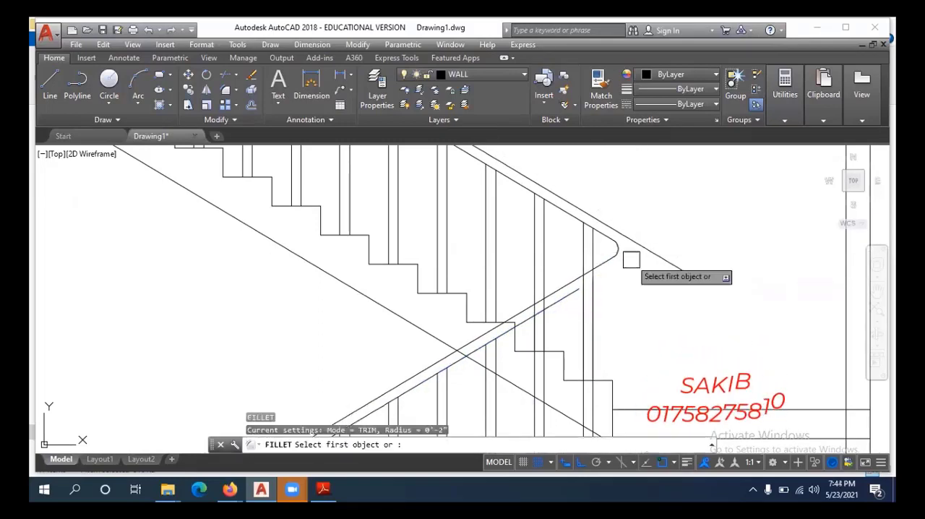
pyautogui.write('r')
pyautogui.press('Return')
pyautogui.write('2')
pyautogui.press('Return')
pyautogui.click(635, 246)
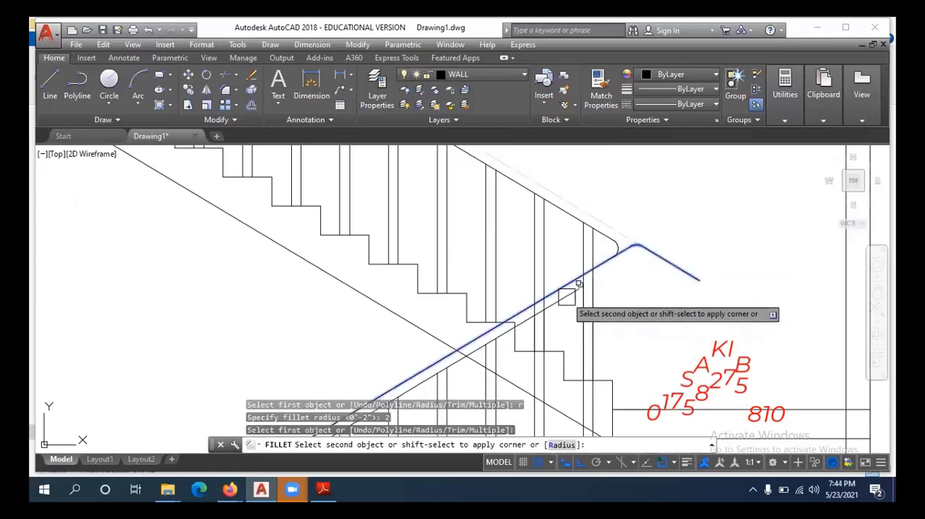
pyautogui.click(570, 302)
pyautogui.scroll(-3, 654, 311)
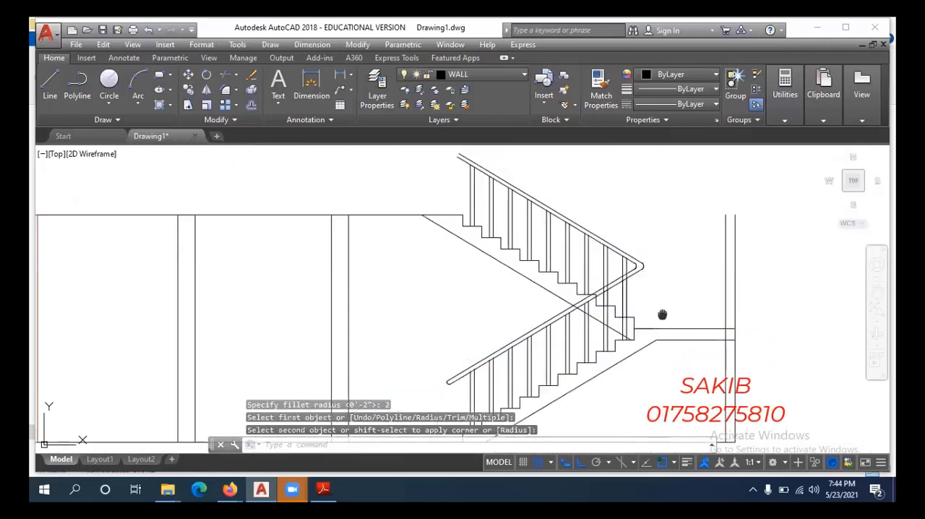
pyautogui.scroll(-2, 651, 308)
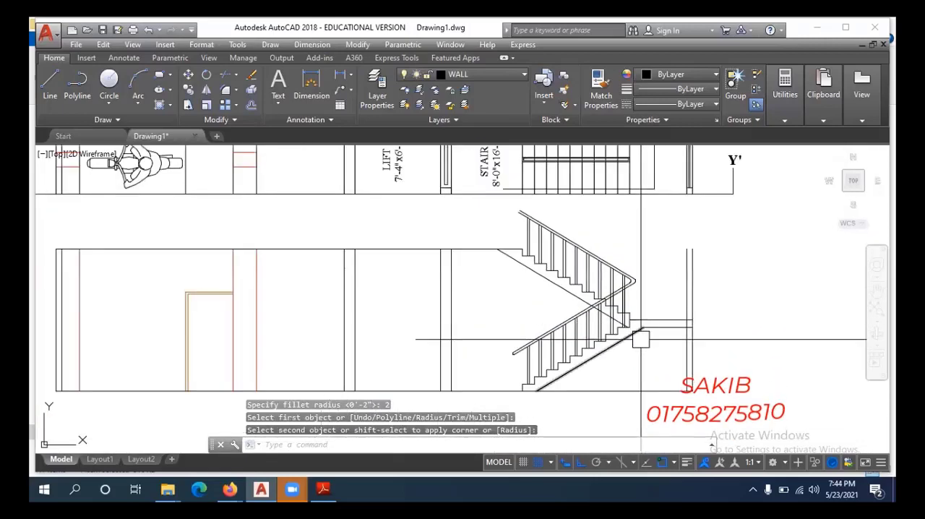
# Examine the slab, beam and stair arrangement in Y-Y' SECTION.pdf in Adobe Reader, and return to the AutoCAD section drawing.
pyautogui.click(323, 489)
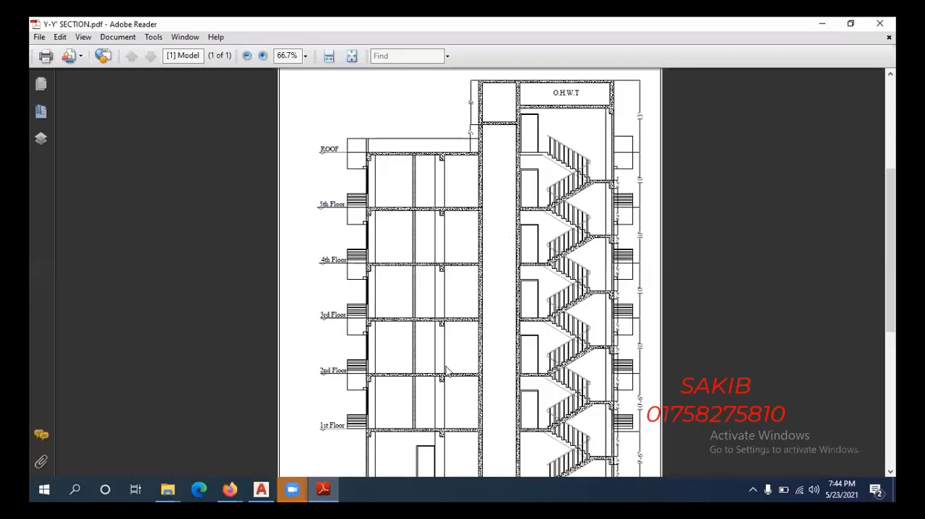
pyautogui.scroll(-2, 408, 364)
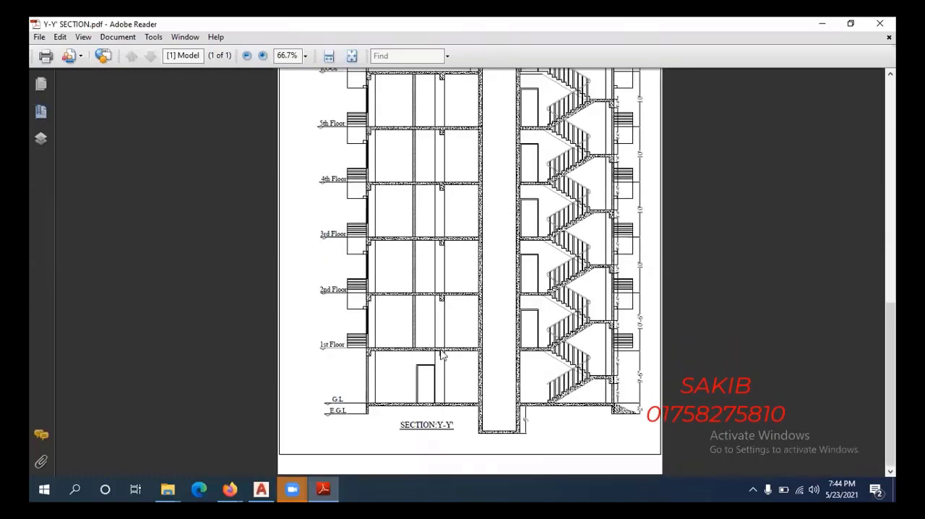
pyautogui.click(823, 25)
pyautogui.moveTo(457, 343); pyautogui.dragTo(590, 330, button='middle')
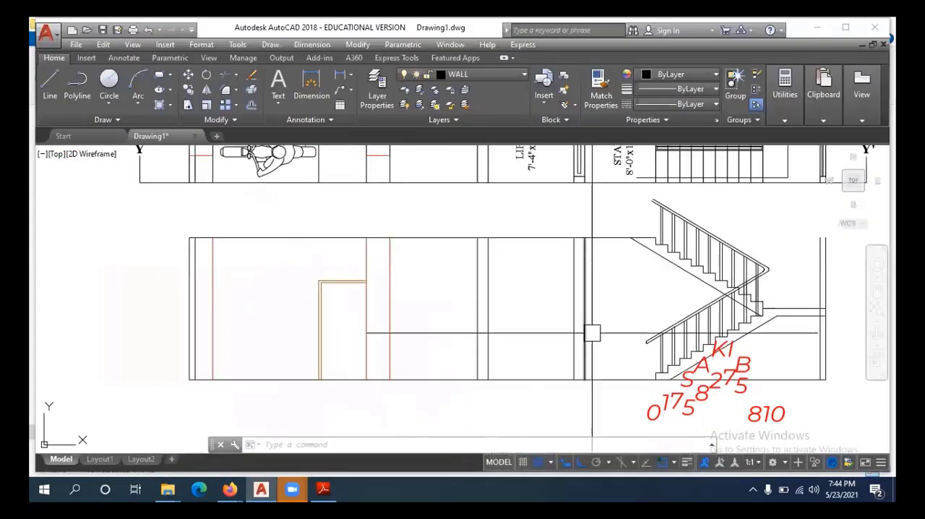
pyautogui.moveTo(514, 307); pyautogui.dragTo(541, 326, button='middle')
pyautogui.moveTo(589, 272); pyautogui.dragTo(494, 316, button='middle')
pyautogui.press('Escape')
pyautogui.press('Escape')
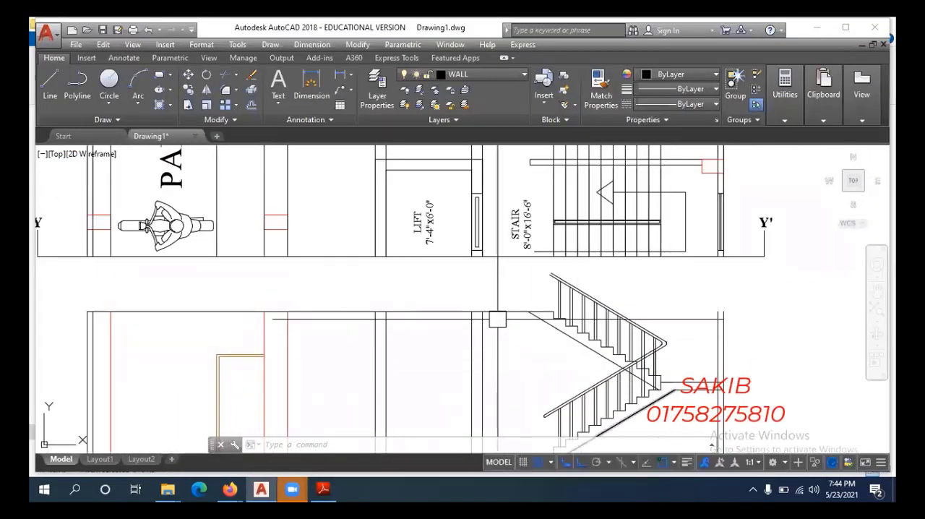
# Offset the section's top horizontal line 6" downward to form the underside of the floor slab.
pyautogui.scroll(-3, 496, 367)
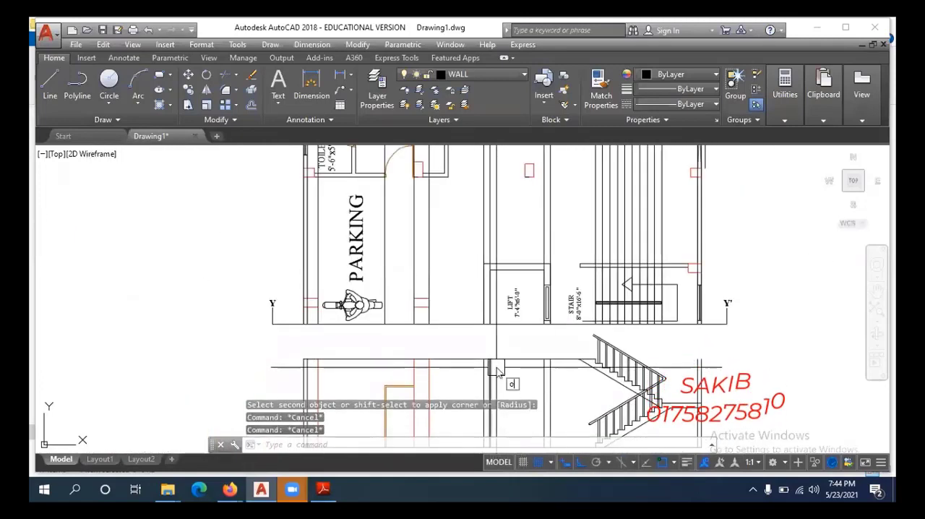
pyautogui.write('o')
pyautogui.press('Return')
pyautogui.write('6')
pyautogui.press('Return')
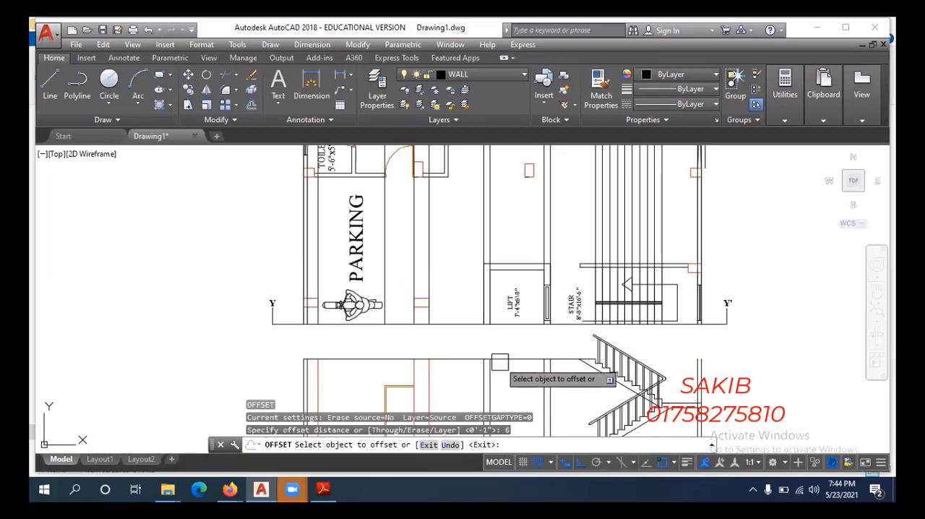
pyautogui.scroll(4, 499, 362)
pyautogui.click(531, 300)
pyautogui.click(486, 352)
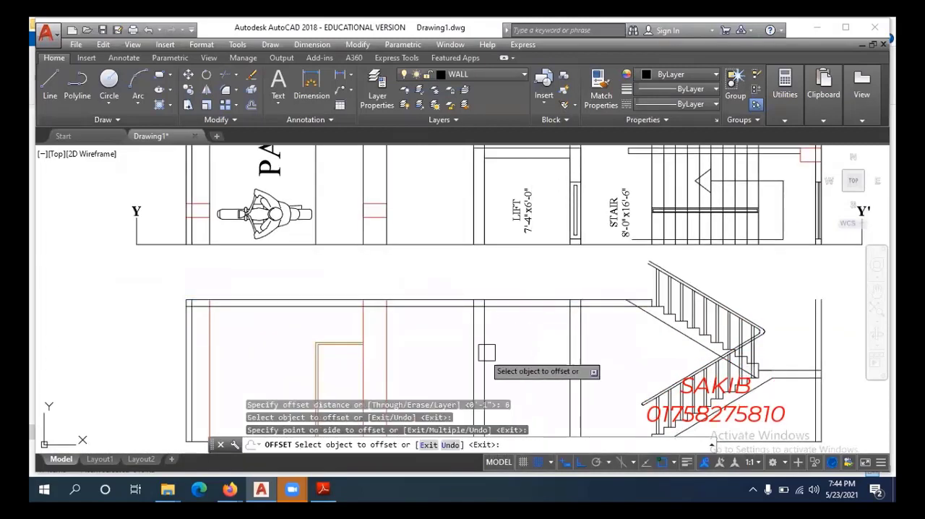
pyautogui.press('Escape')
pyautogui.press('Escape')
# Trim the upper flight's soffit line where it runs into the floor slab, using all objects as cutting edges.
pyautogui.write('tr')
pyautogui.press('Return')
pyautogui.press('Return')
pyautogui.scroll(6, 634, 307)
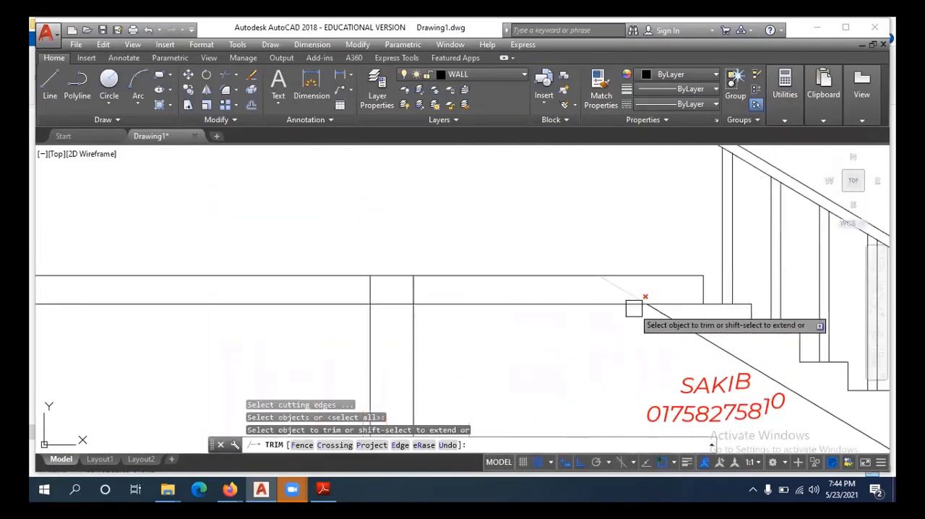
pyautogui.scroll(2, 633, 307)
pyautogui.click(632, 280)
pyautogui.click(578, 279)
# Trim the wall and column lines that cross between the floor slab's top and underside.
pyautogui.scroll(-6, 496, 283)
pyautogui.moveTo(274, 292); pyautogui.dragTo(546, 303, button='middle')
pyautogui.scroll(2, 479, 293)
pyautogui.click(487, 295)
pyautogui.moveTo(412, 306); pyautogui.dragTo(549, 323, button='middle')
pyautogui.scroll(4, 513, 320)
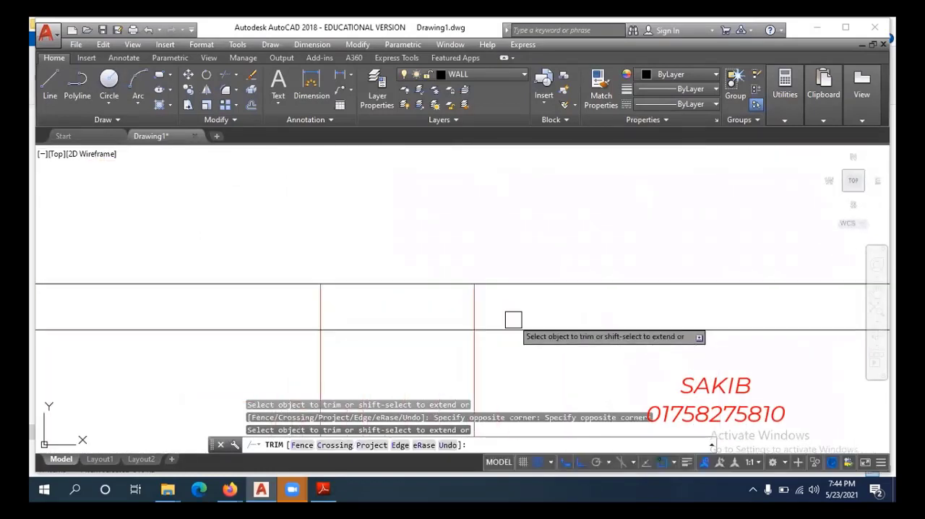
pyautogui.click(520, 301)
pyautogui.scroll(-6, 521, 300)
pyautogui.scroll(3, 401, 306)
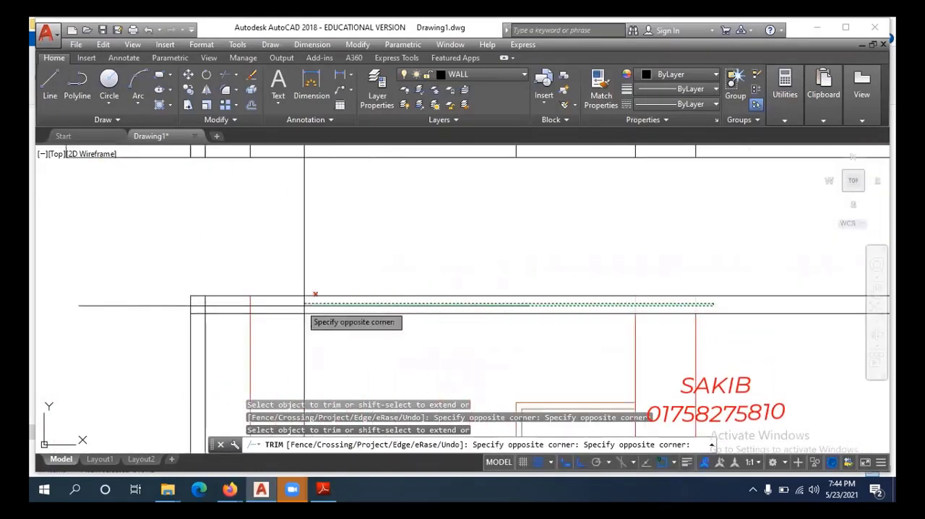
pyautogui.click(212, 309)
pyautogui.scroll(-5, 289, 317)
pyautogui.moveTo(314, 345); pyautogui.dragTo(333, 363, button='middle')
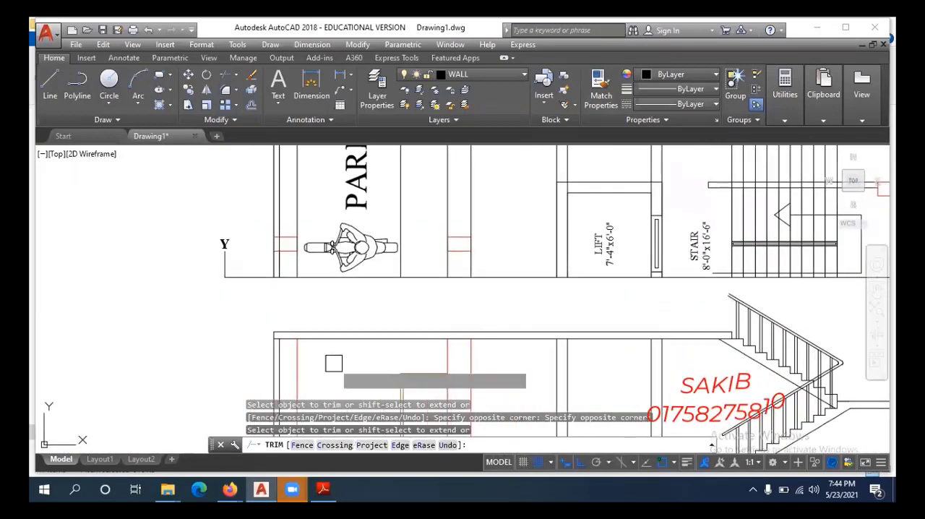
pyautogui.press('Escape')
pyautogui.scroll(-2, 329, 346)
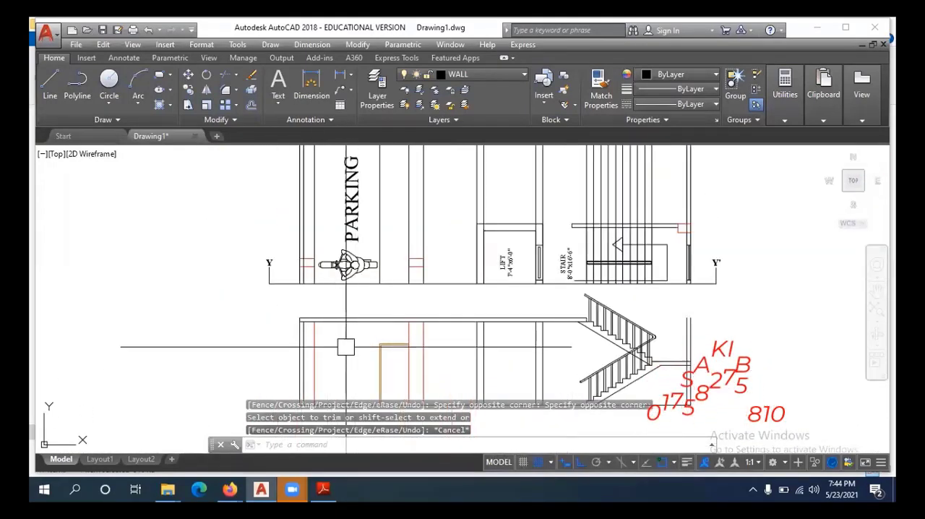
# Offset the slab's top line 18" downward to mark the underside of the beams.
pyautogui.scroll(2, 338, 333)
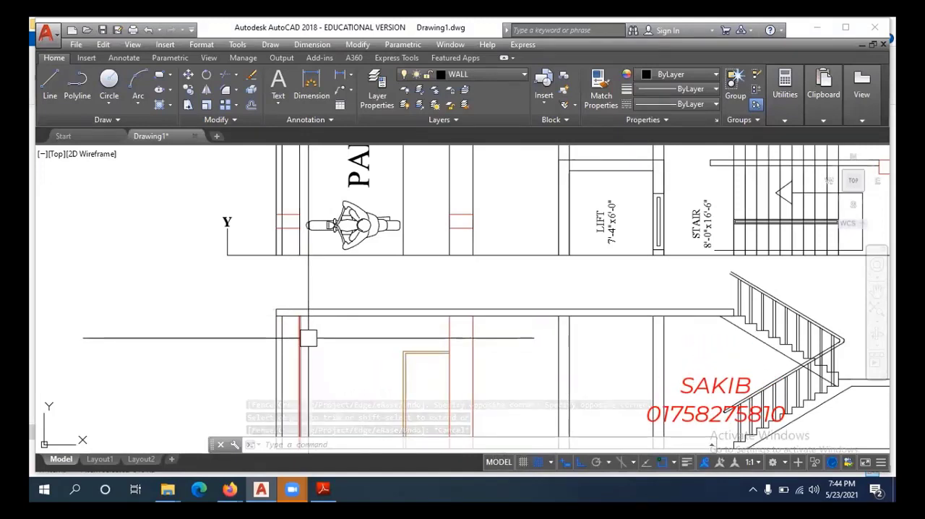
pyautogui.scroll(2, 309, 334)
pyautogui.press('Escape')
pyautogui.press('Escape')
pyautogui.press('Escape')
pyautogui.press('Return')
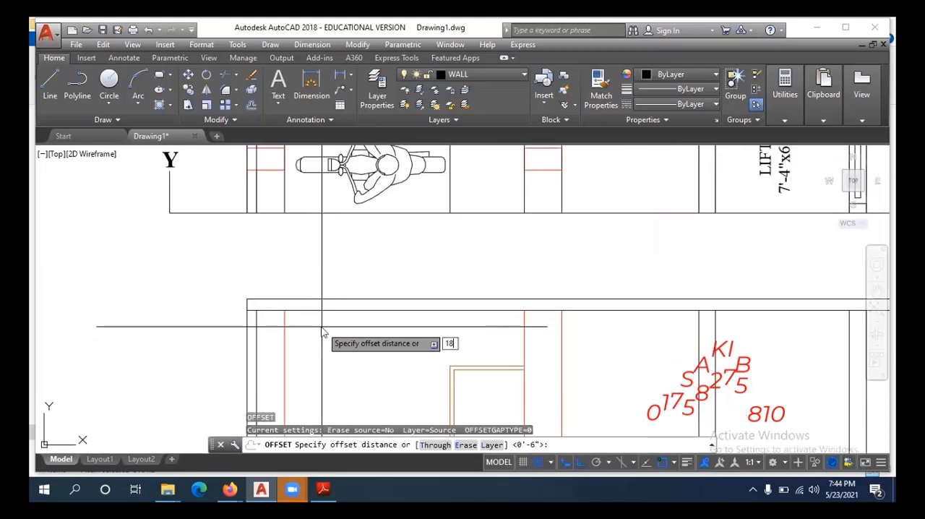
pyautogui.press('Return')
pyautogui.scroll(2, 349, 293)
pyautogui.click(346, 301)
pyautogui.click(345, 335)
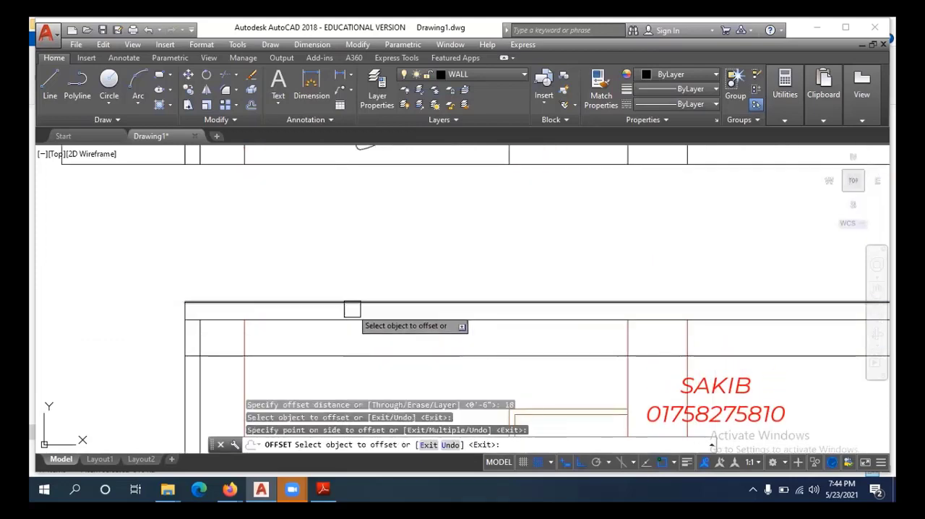
pyautogui.scroll(-4, 352, 309)
pyautogui.moveTo(343, 354); pyautogui.dragTo(348, 366, button='middle')
pyautogui.scroll(3, 339, 352)
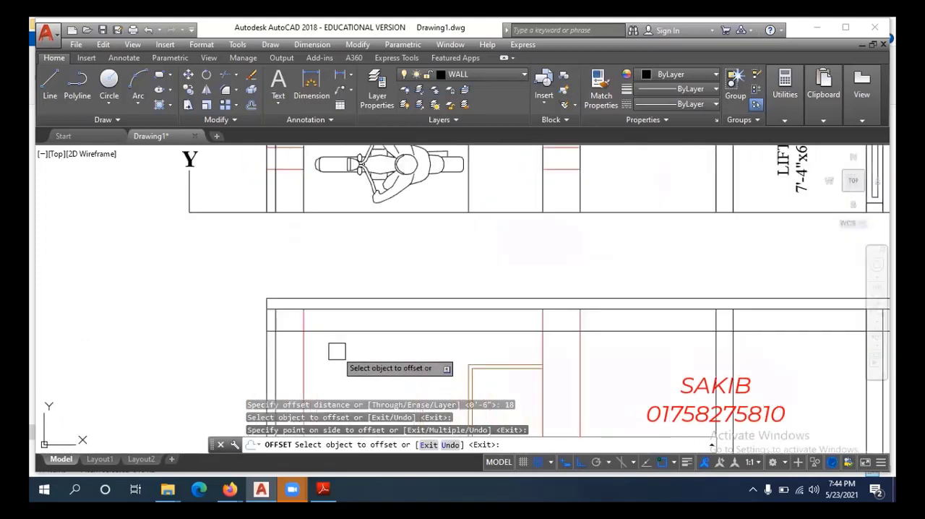
pyautogui.scroll(-3, 332, 325)
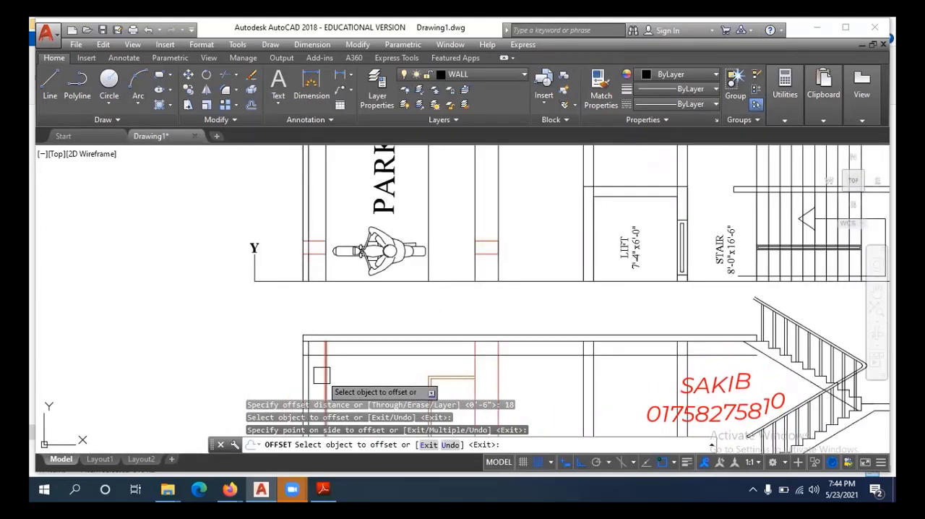
pyautogui.scroll(2, 322, 375)
pyautogui.scroll(2, 353, 344)
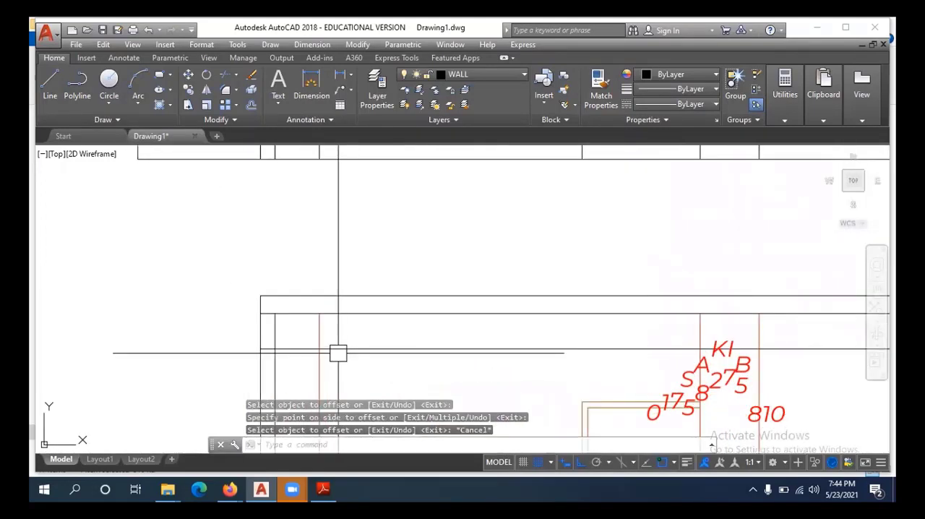
pyautogui.press('Escape')
pyautogui.press('Escape')
pyautogui.press('Escape')
# Offset the outer line of the left end wall 10" inward to mark the end beam's width.
pyautogui.press('Return')
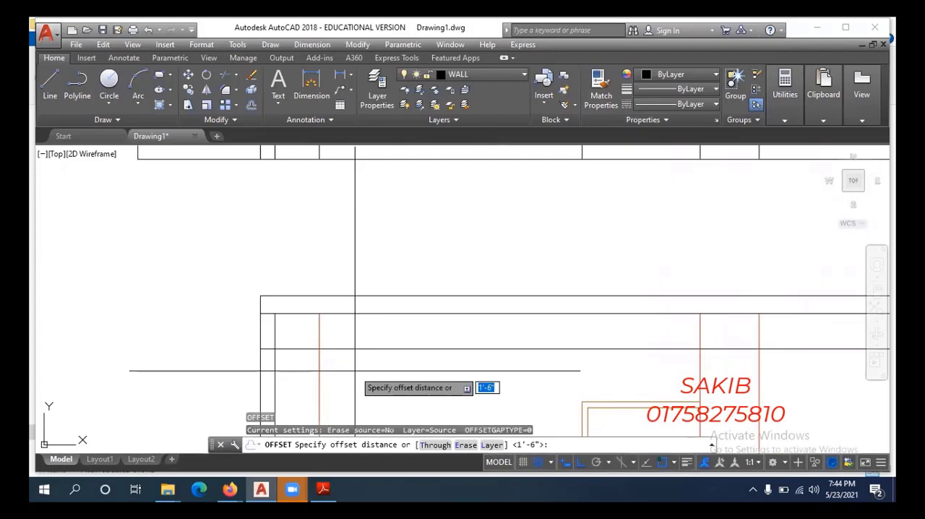
pyautogui.press('Escape')
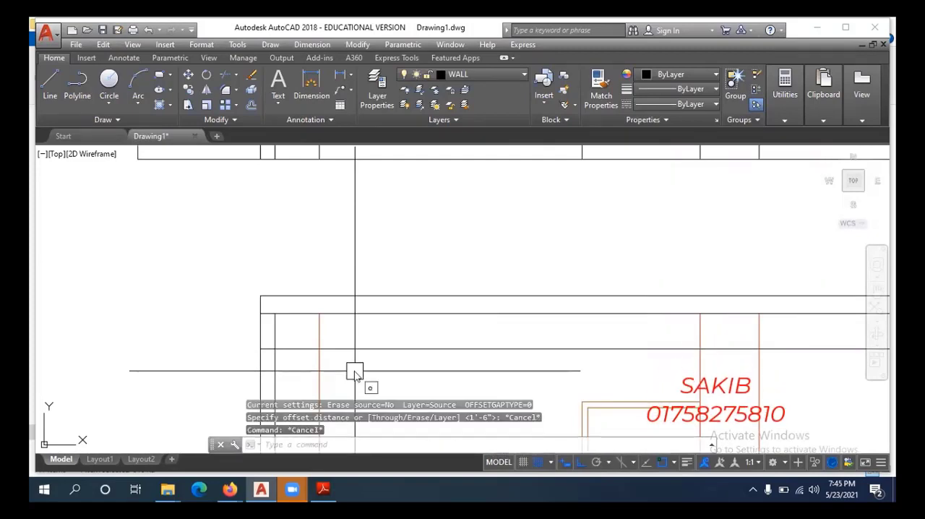
pyautogui.write('o')
pyautogui.press('Return')
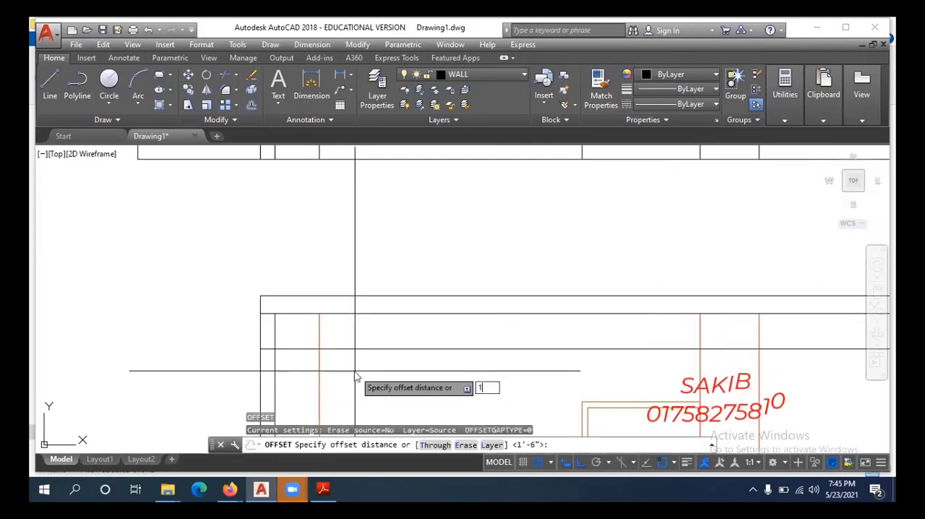
pyautogui.press('Return')
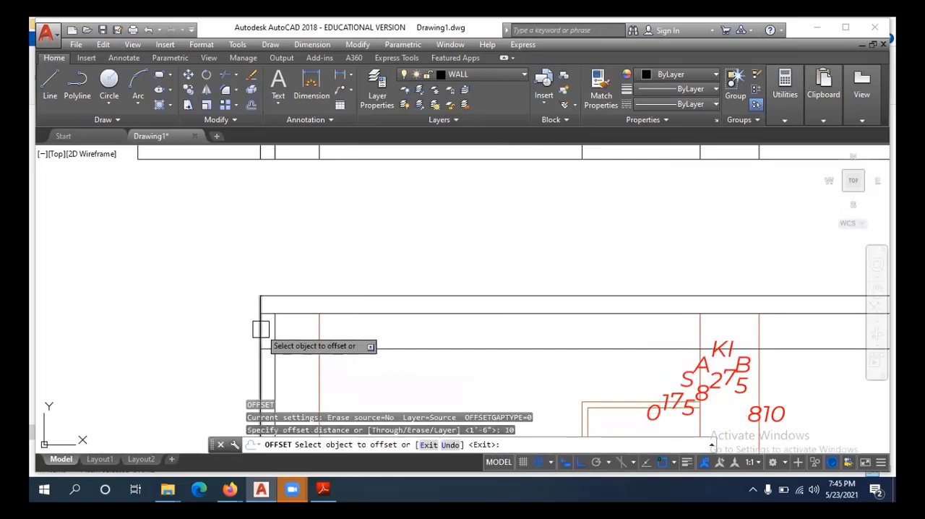
pyautogui.click(261, 330)
pyautogui.click(318, 330)
pyautogui.press('Escape')
pyautogui.press('Escape')
# Trim the beam and wall lines at the left end wall to leave a clean beam outline joined to the slab.
pyautogui.scroll(4, 291, 323)
pyautogui.press('Escape')
pyautogui.write('tr')
pyautogui.press('Return')
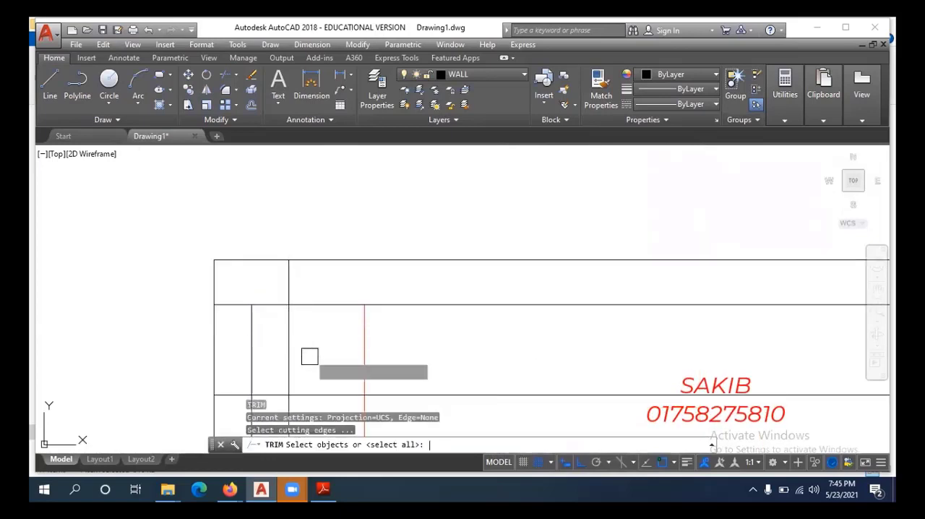
pyautogui.press('Return')
pyautogui.scroll(-2, 309, 355)
pyautogui.moveTo(310, 355); pyautogui.dragTo(325, 270, button='middle')
pyautogui.click(317, 316)
pyautogui.click(293, 262)
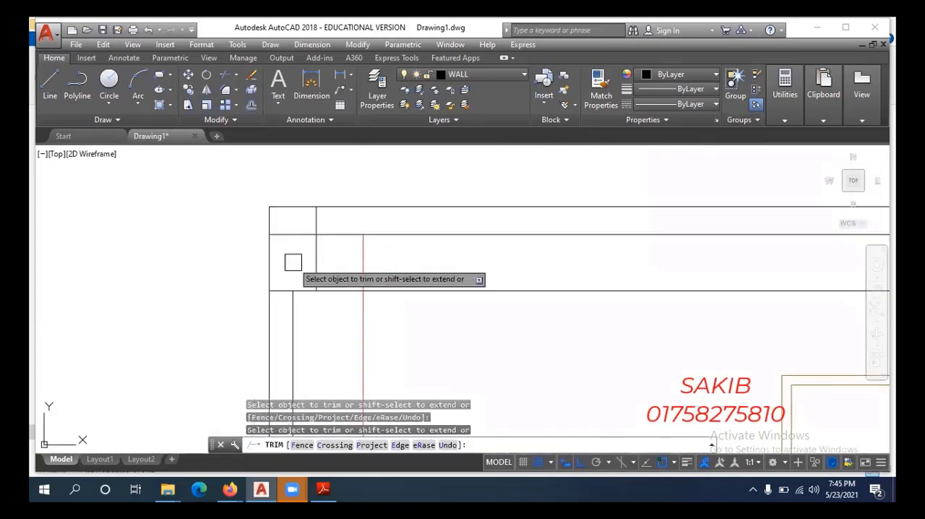
pyautogui.click(304, 232)
pyautogui.click(319, 218)
pyautogui.scroll(-3, 329, 260)
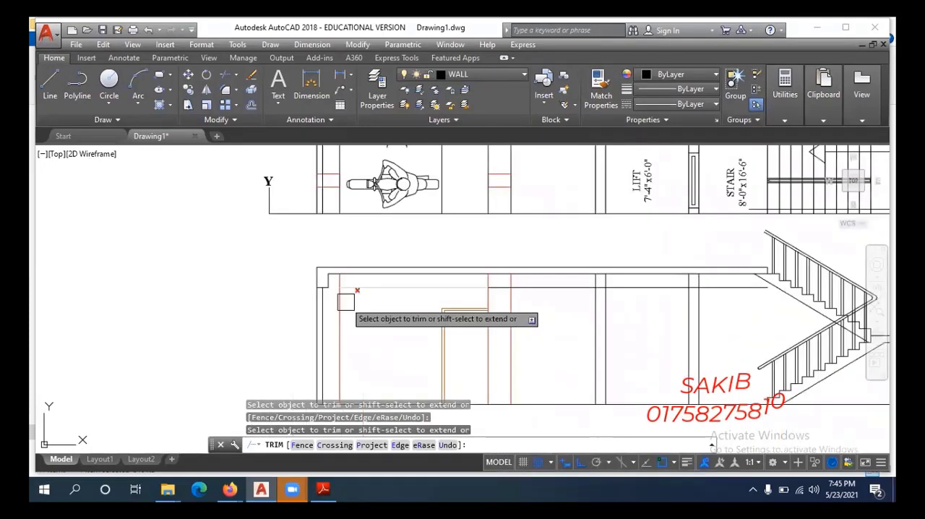
pyautogui.press('Escape')
# Shorten the remaining beam underside line by stretching its left end to the second column's right edge.
pyautogui.click(338, 307)
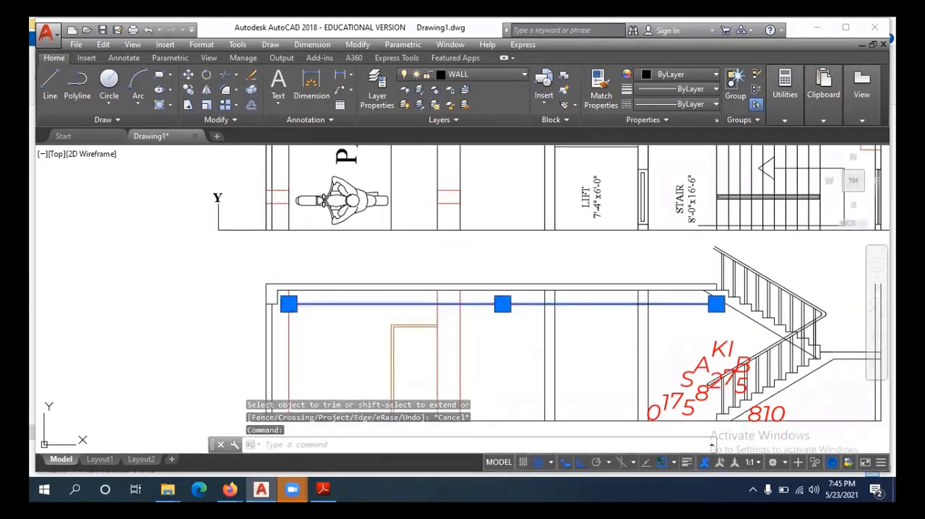
pyautogui.press('Escape')
pyautogui.scroll(-3, 301, 419)
pyautogui.moveTo(327, 357)
pyautogui.mouseDown(button='middle')
pyautogui.moveTo(312, 411)
pyautogui.moveTo(334, 461)
pyautogui.moveTo(338, 372)
pyautogui.mouseUp(button='middle')
pyautogui.scroll(2, 336, 372)
pyautogui.click(305, 355)
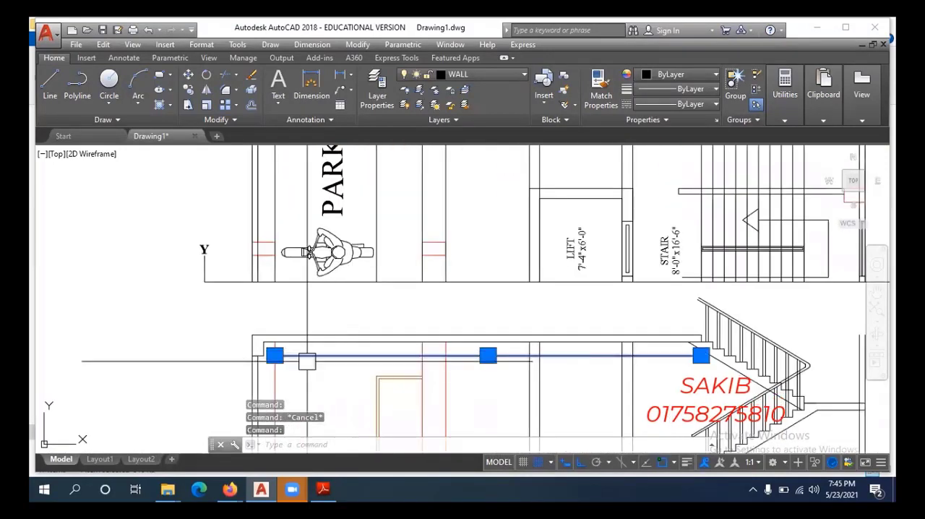
pyautogui.click(275, 355)
pyautogui.press('Escape')
pyautogui.press('Escape')
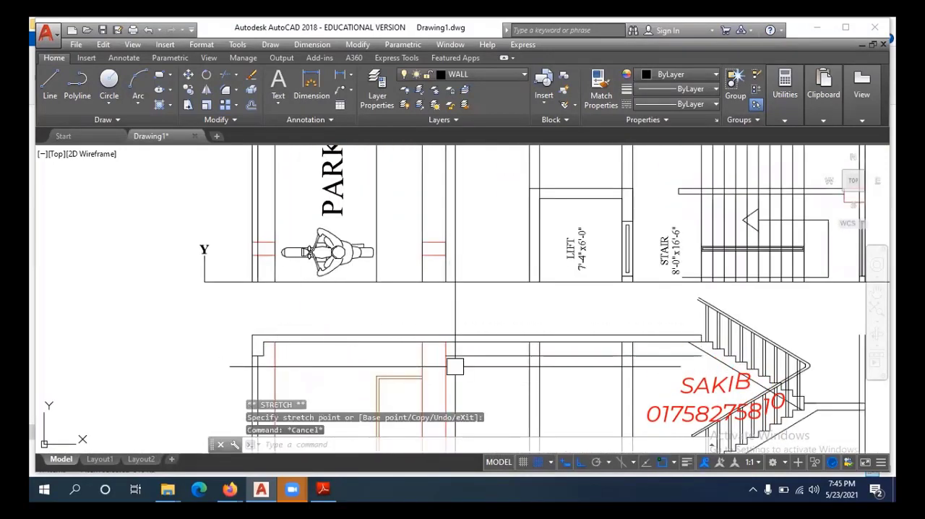
# Extend the beam underside line across the second column to its left edge.
pyautogui.scroll(4, 457, 366)
pyautogui.write('ex')
pyautogui.press('Return')
pyautogui.click(440, 341)
pyautogui.press('Escape')
pyautogui.press('Escape')
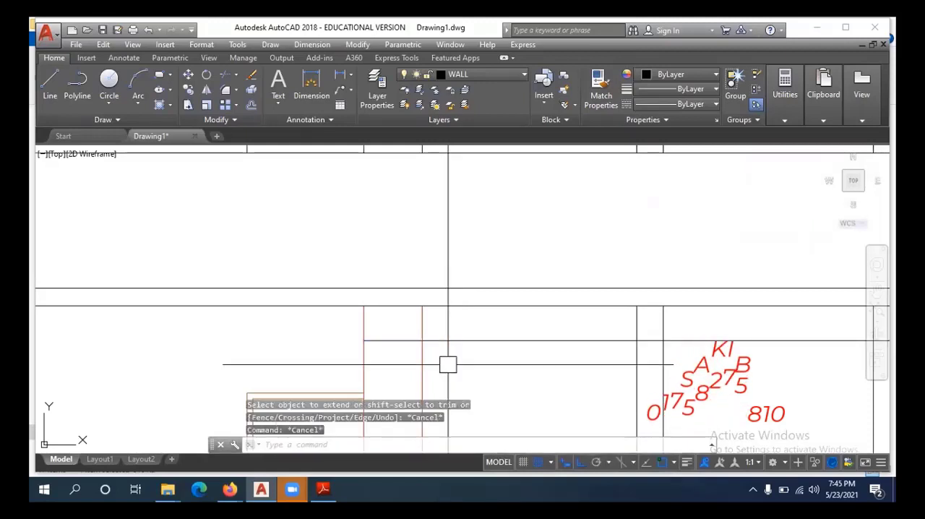
# Offset the second column's right edge line 10" to the left to mark the beam's width.
pyautogui.write('o')
pyautogui.press('Return')
pyautogui.write('10')
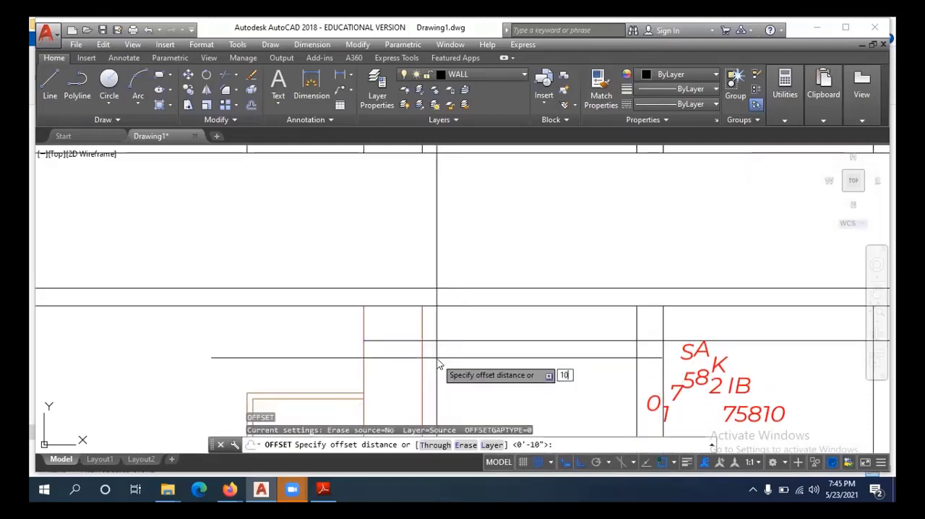
pyautogui.press('Return')
pyautogui.scroll(2, 423, 328)
pyautogui.click(421, 326)
pyautogui.click(367, 338)
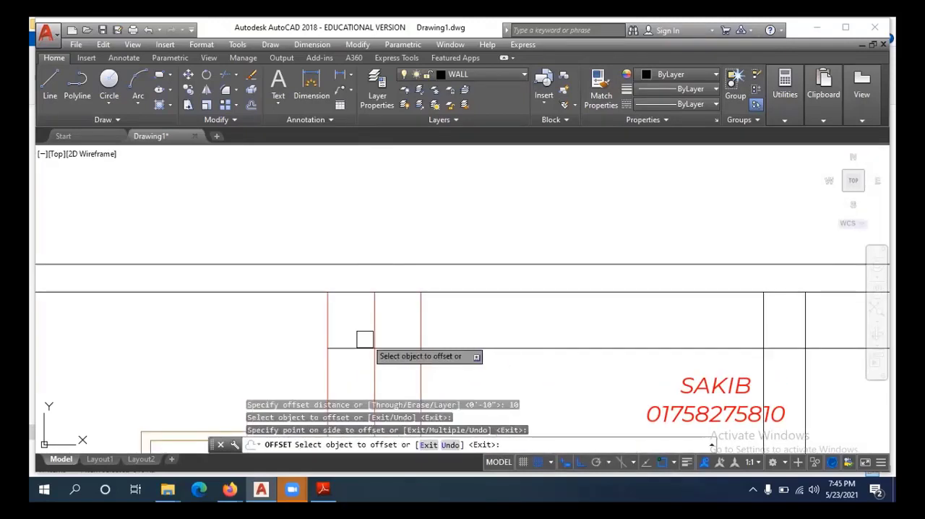
# Trim the offset line and the beam underside line at the second column to leave the beam outline open to the slab.
pyautogui.press('Escape')
pyautogui.write('tr')
pyautogui.press('Return')
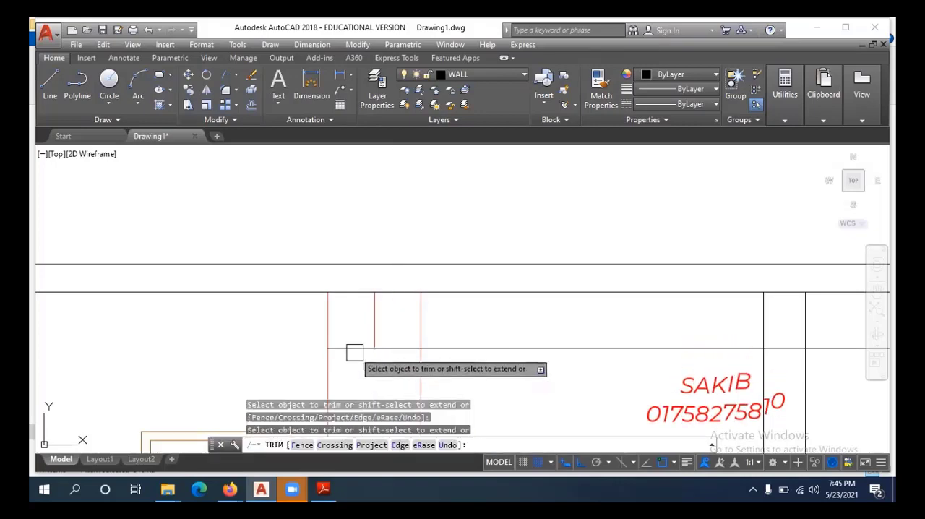
pyautogui.scroll(-3, 403, 302)
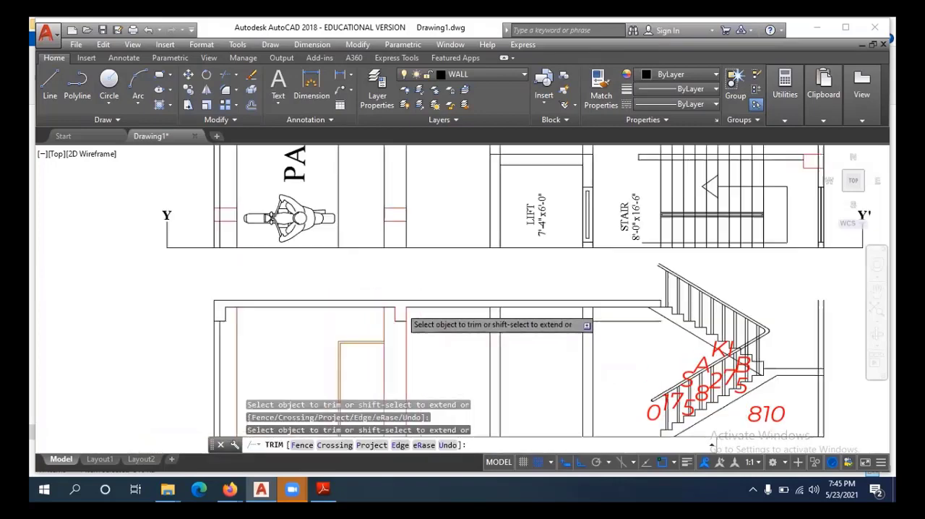
pyautogui.scroll(3, 419, 337)
pyautogui.press('Escape')
pyautogui.press('Escape')
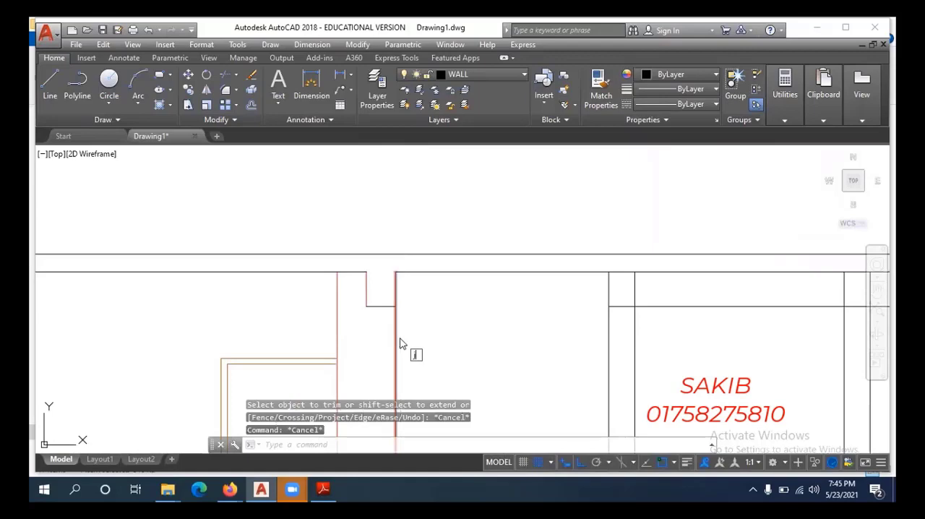
pyautogui.press('F1')
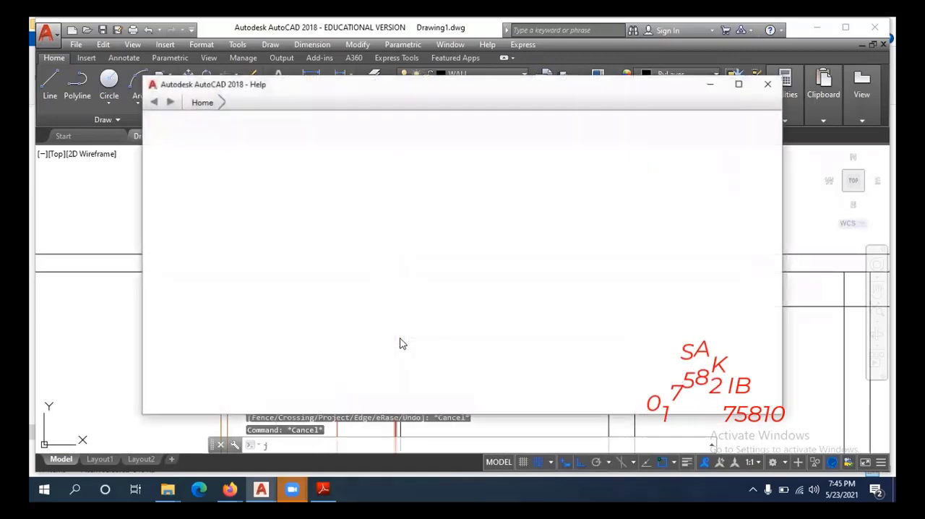
pyautogui.click(767, 85)
pyautogui.press('Escape')
pyautogui.press('Escape')
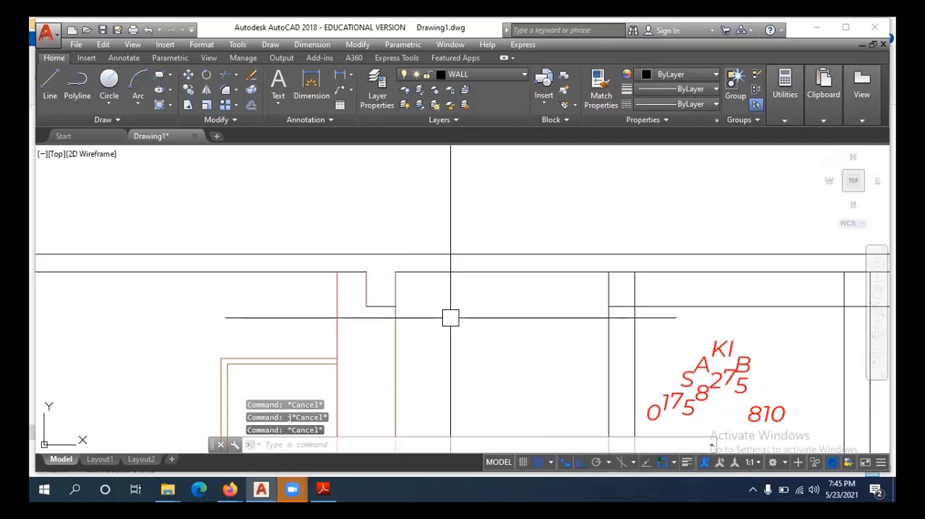
pyautogui.press('Return')
pyautogui.press('Escape')
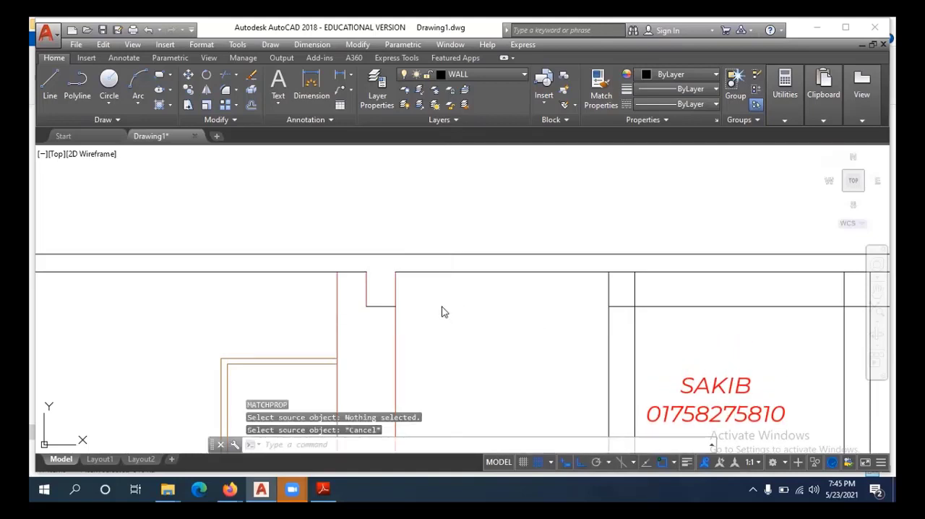
pyautogui.click(445, 297)
pyautogui.press('Escape')
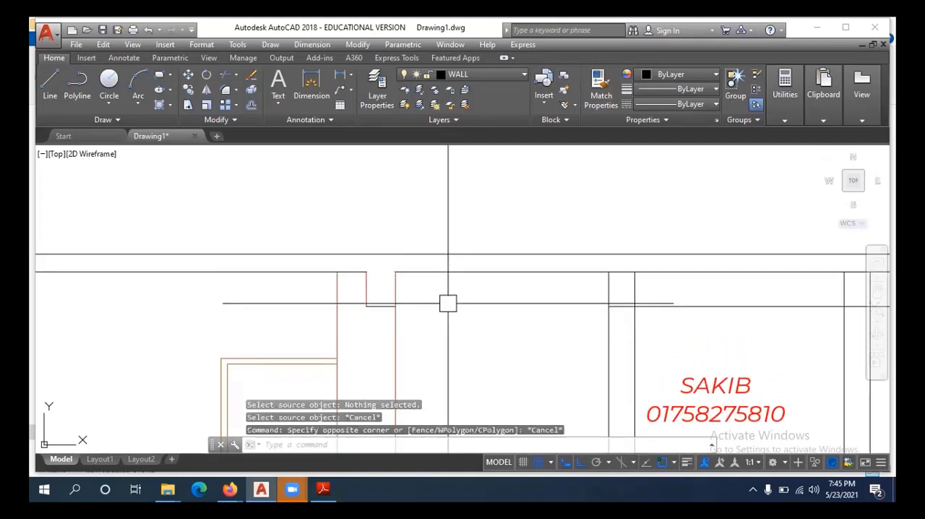
pyautogui.press('Escape')
pyautogui.press('Escape')
# Match the properties of the slab's underside line onto the left side line of the second column's beam.
pyautogui.press('Return')
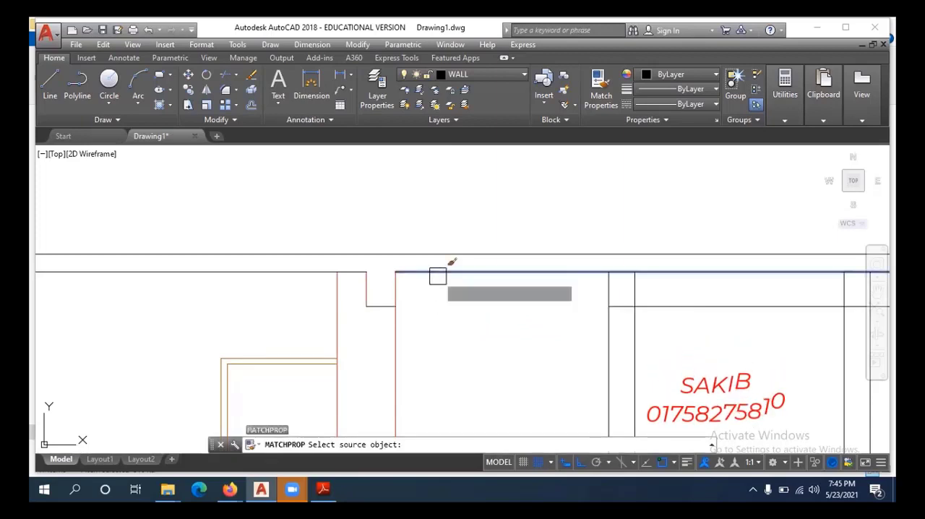
pyautogui.click(438, 274)
pyautogui.scroll(2, 368, 283)
pyautogui.click(366, 282)
pyautogui.press('Escape')
# Shorten the second column's right edge line by stretching its upper end down to the beam underside corner.
pyautogui.click(405, 303)
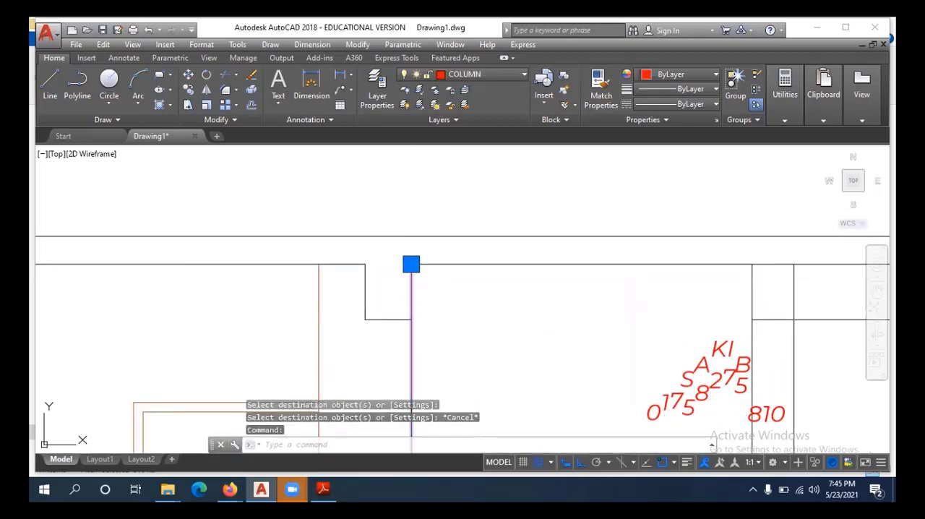
pyautogui.click(410, 265)
pyautogui.click(411, 319)
pyautogui.press('Escape')
pyautogui.press('Escape')
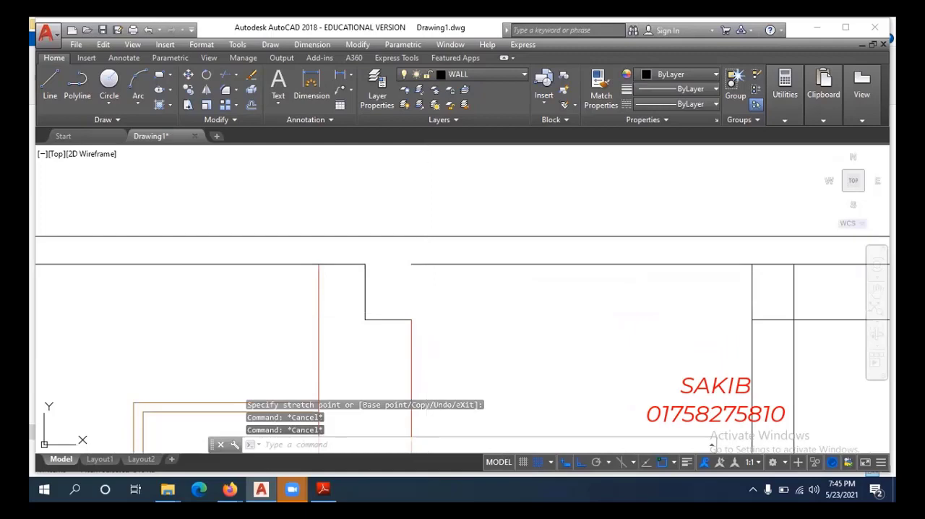
# Draw a line between the slab underside and the beam underside corner to close the beam's right side at the second column.
pyautogui.write('l')
pyautogui.press('Return')
pyautogui.click(411, 319)
pyautogui.press('Escape')
pyautogui.scroll(-5, 434, 301)
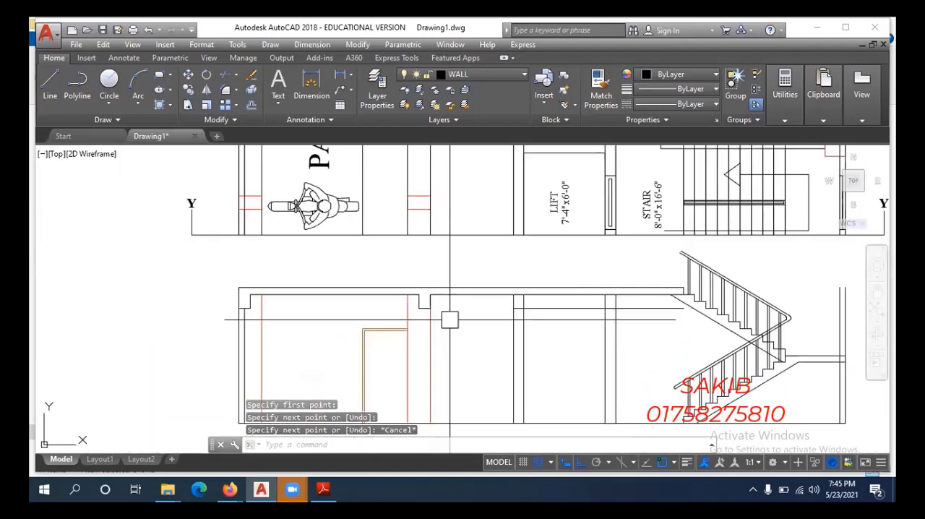
# Erase the remaining beam underside line running from the lift wall to the stair.
pyautogui.moveTo(448, 318); pyautogui.dragTo(417, 388, button='middle')
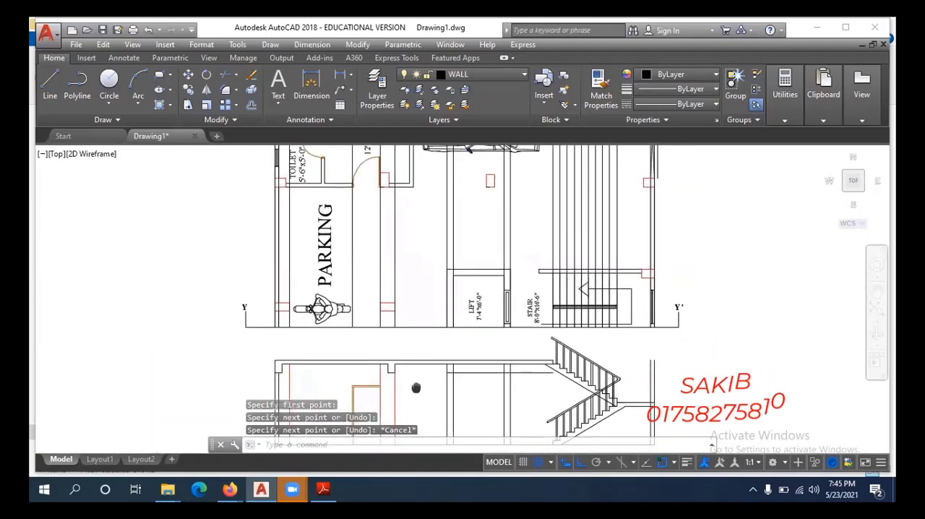
pyautogui.scroll(2, 446, 381)
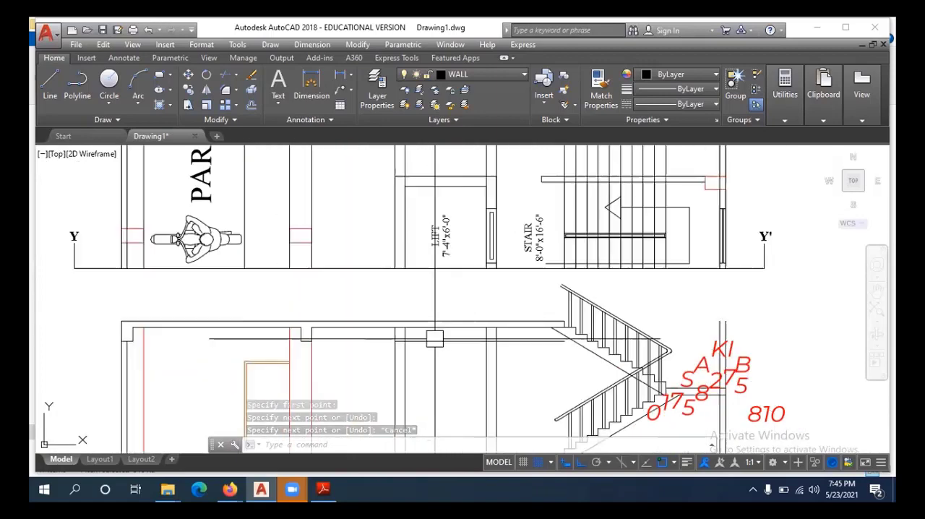
pyautogui.click(438, 342)
pyautogui.scroll(-2, 437, 352)
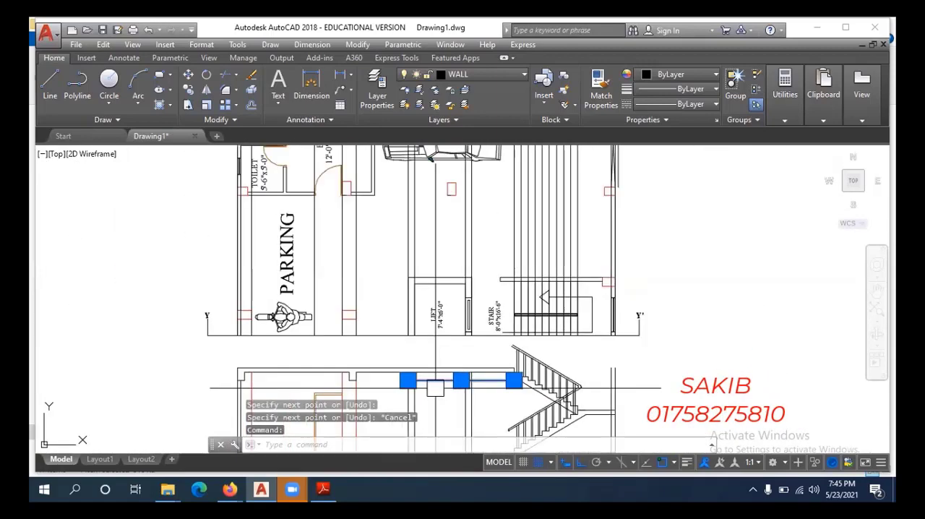
pyautogui.press('Return')
pyautogui.scroll(4, 431, 369)
pyautogui.press('Escape')
pyautogui.press('Escape')
pyautogui.scroll(-4, 424, 346)
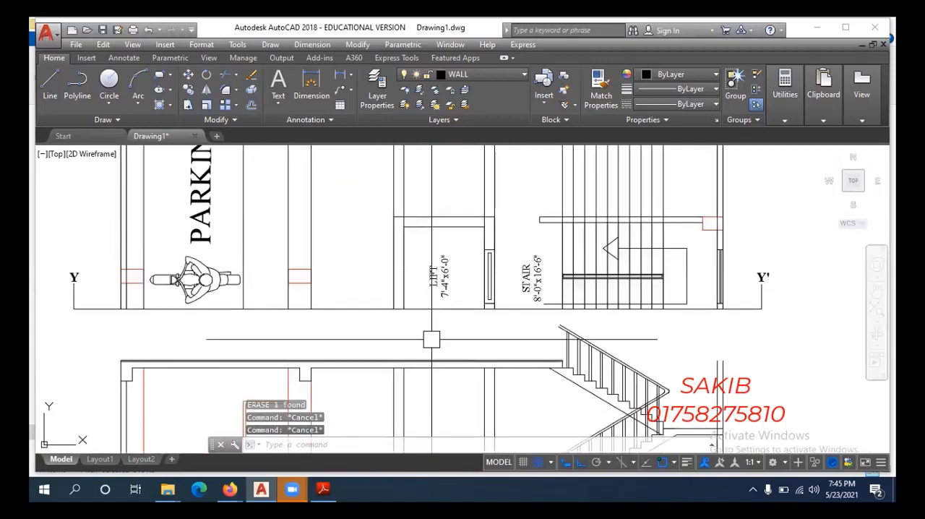
# Extend the vertical lines of both lift walls in the section up through the slab to its top line.
pyautogui.moveTo(432, 331); pyautogui.dragTo(432, 401, button='middle')
pyautogui.scroll(2, 445, 250)
pyautogui.moveTo(445, 250); pyautogui.dragTo(445, 201, button='middle')
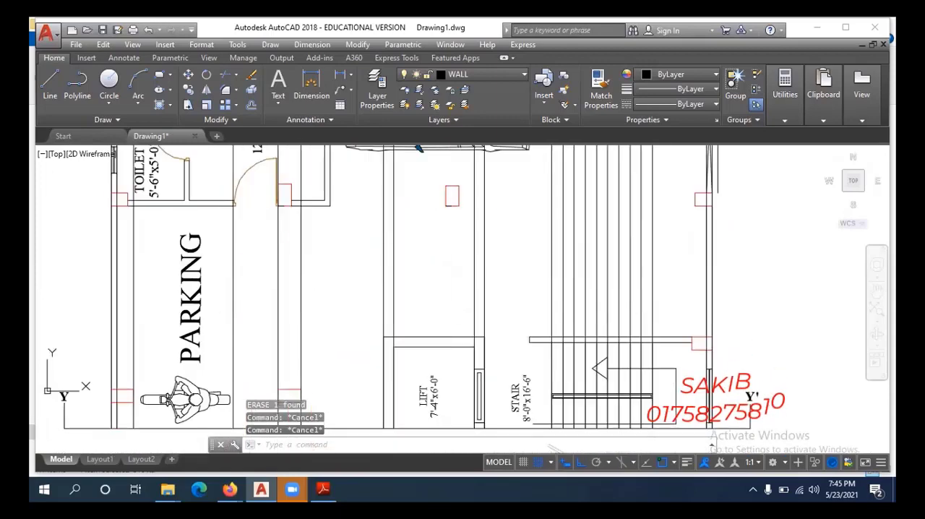
pyautogui.scroll(-4, 434, 303)
pyautogui.moveTo(439, 356); pyautogui.dragTo(439, 315, button='middle')
pyautogui.scroll(6, 431, 344)
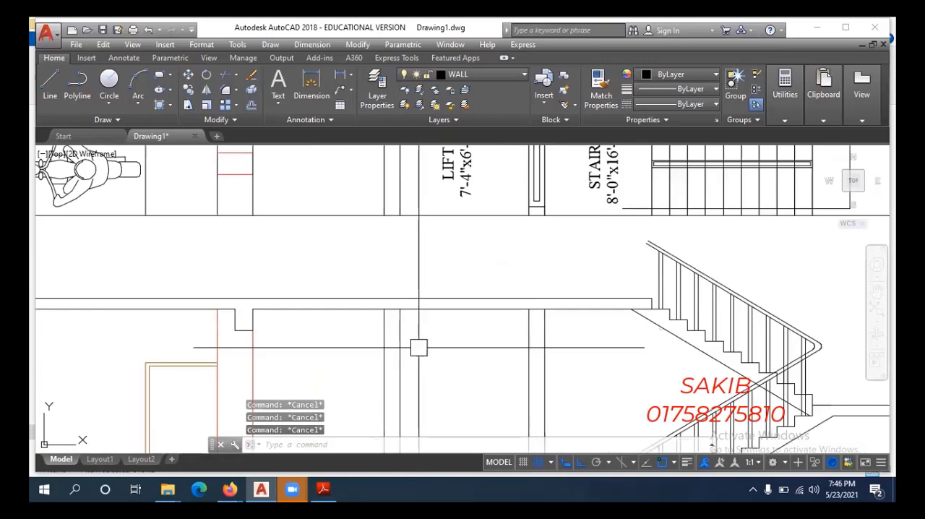
pyautogui.click(422, 335)
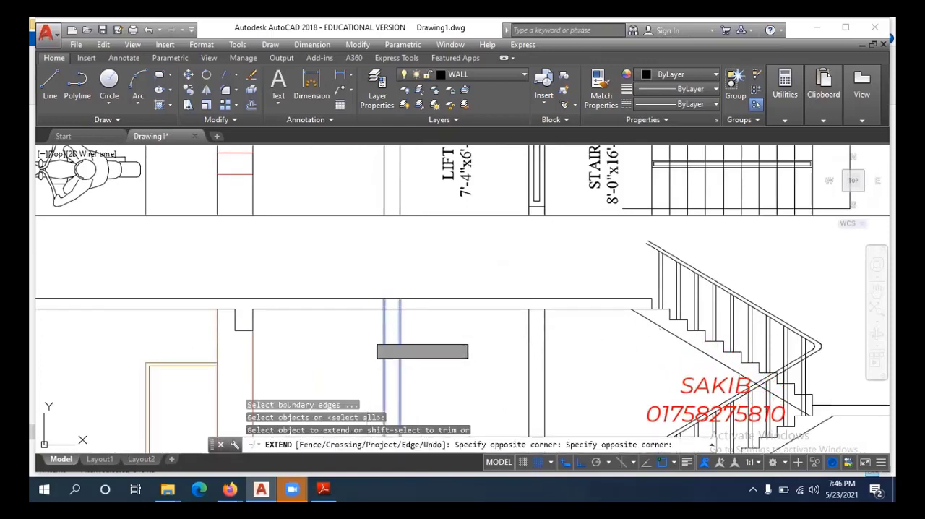
pyautogui.click(370, 331)
pyautogui.click(546, 335)
pyautogui.click(473, 342)
pyautogui.click(546, 321)
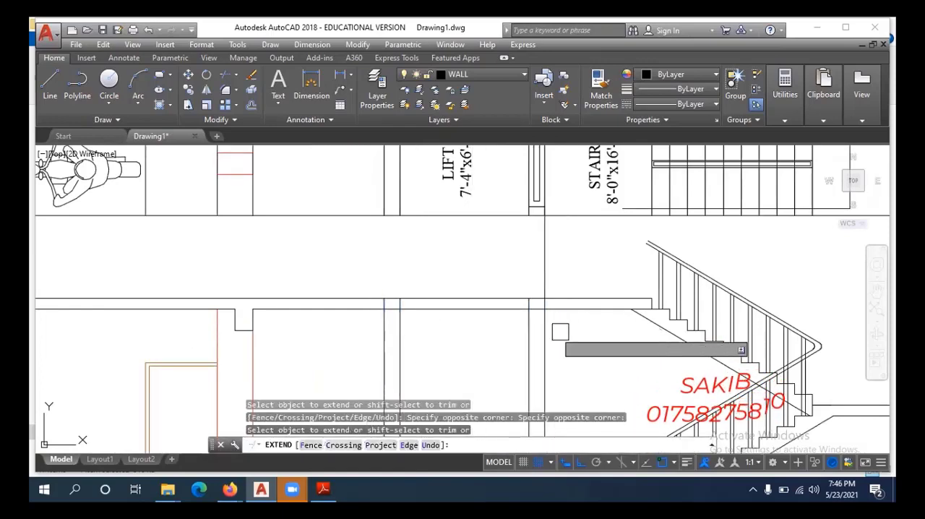
# Trim the overshooting part of the right lift wall line above the slab.
pyautogui.press('Escape')
pyautogui.write('tr')
pyautogui.press('Return')
pyautogui.click(543, 267)
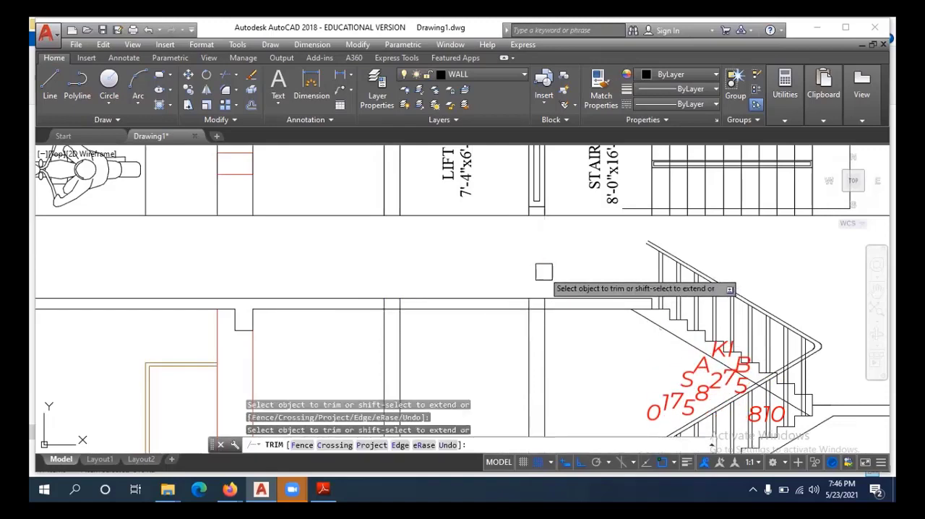